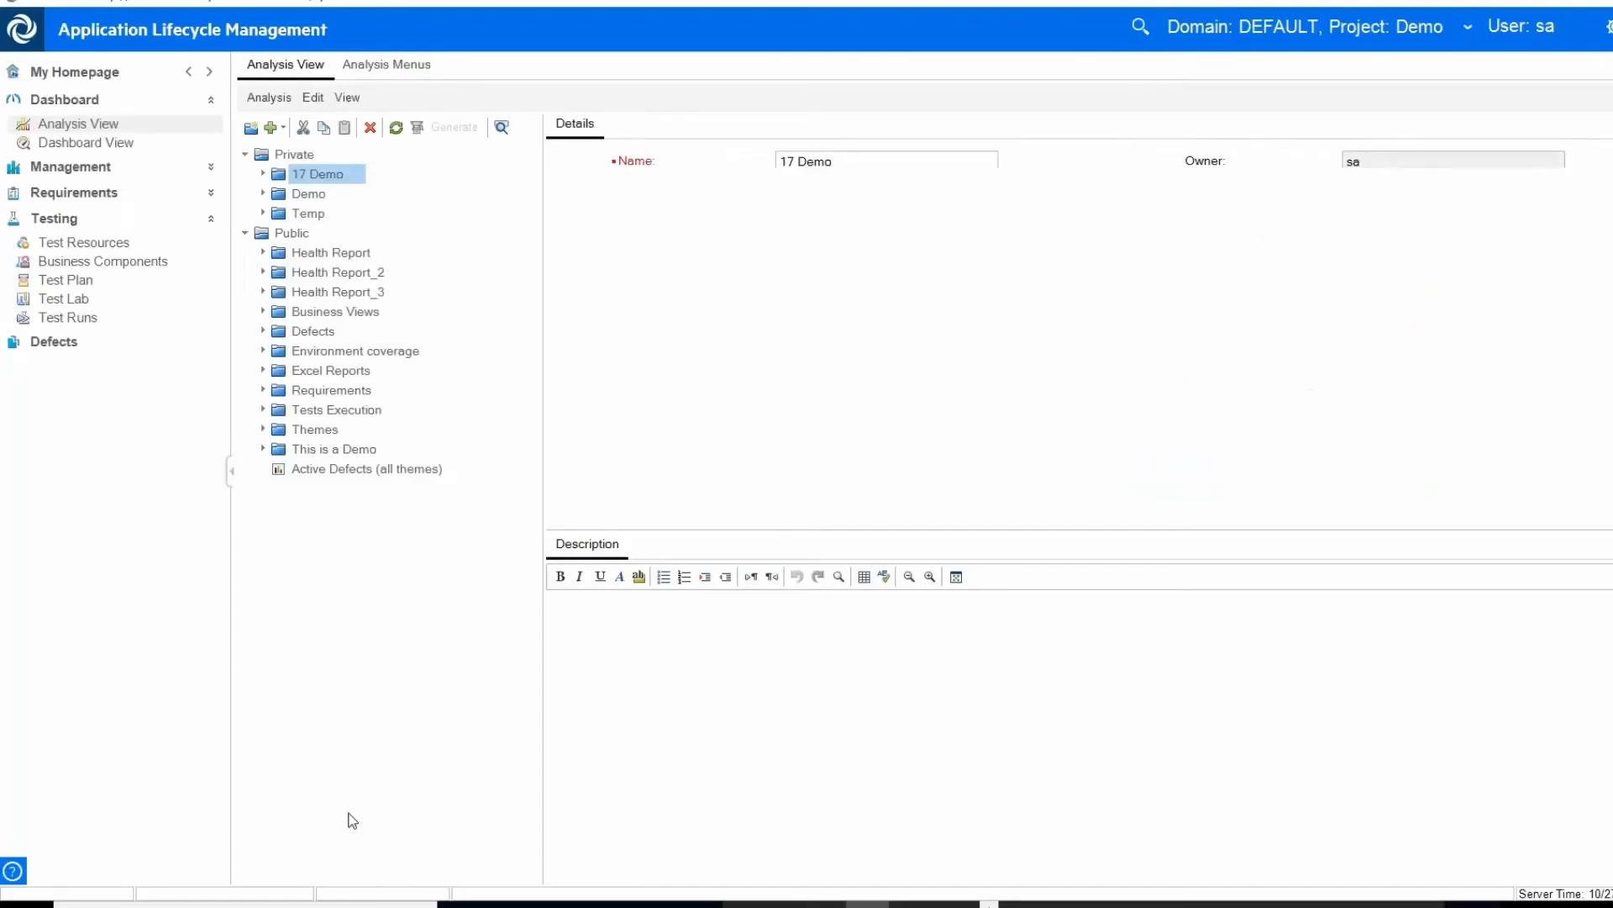
Create a Test Execution Treemap graph for the Test Instances entity in the private 17 Demo folder, named "Tree".
click(282, 130)
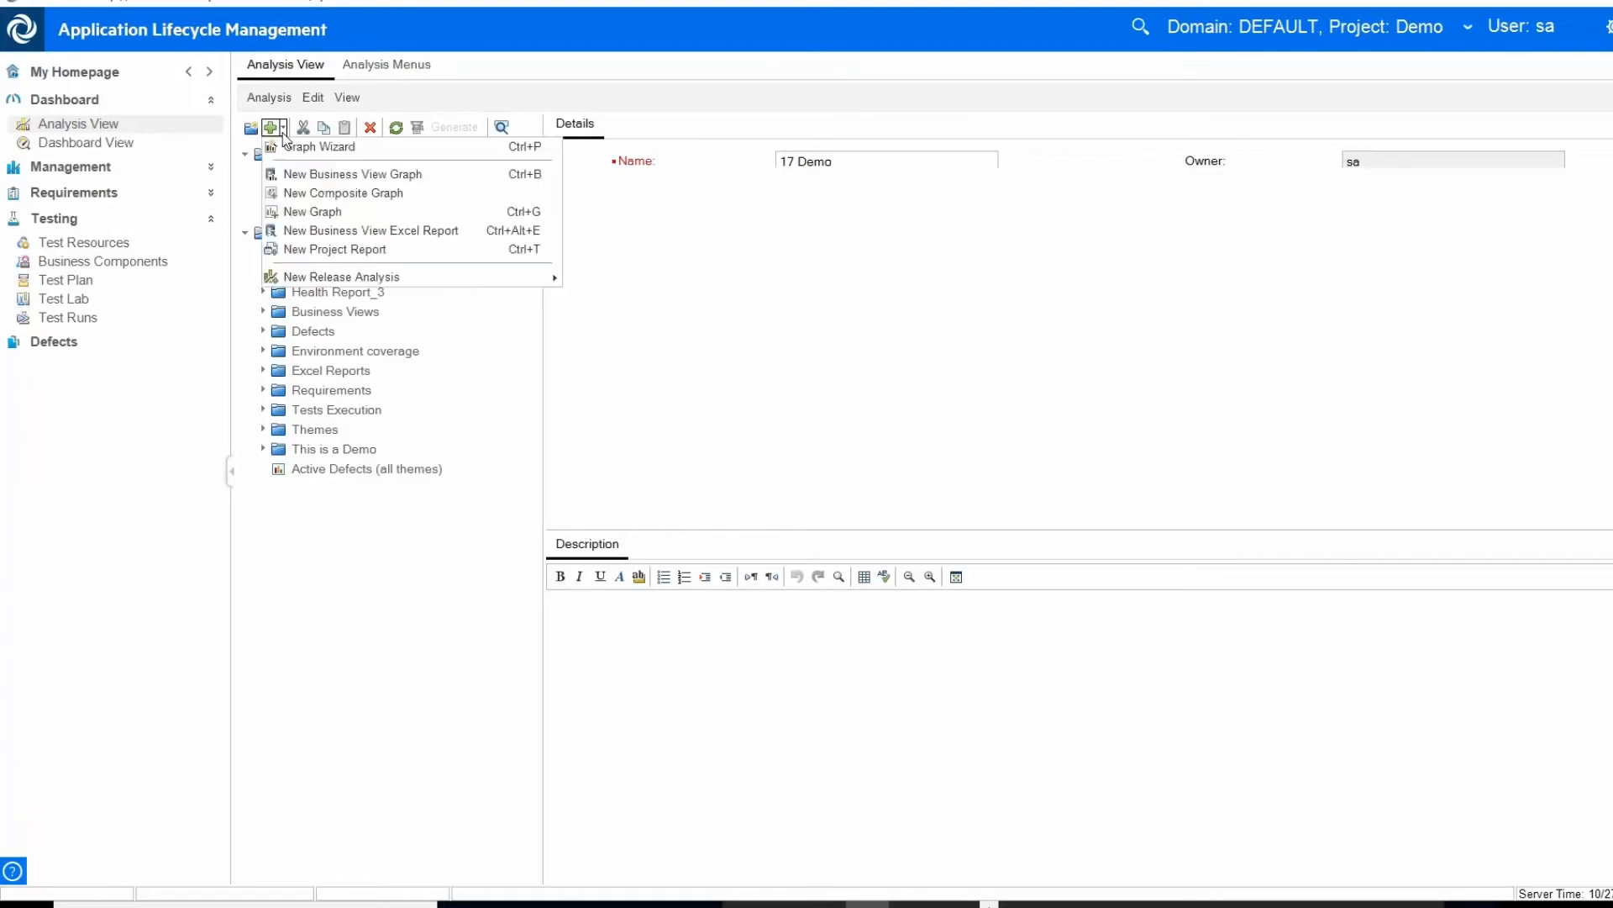
click(333, 212)
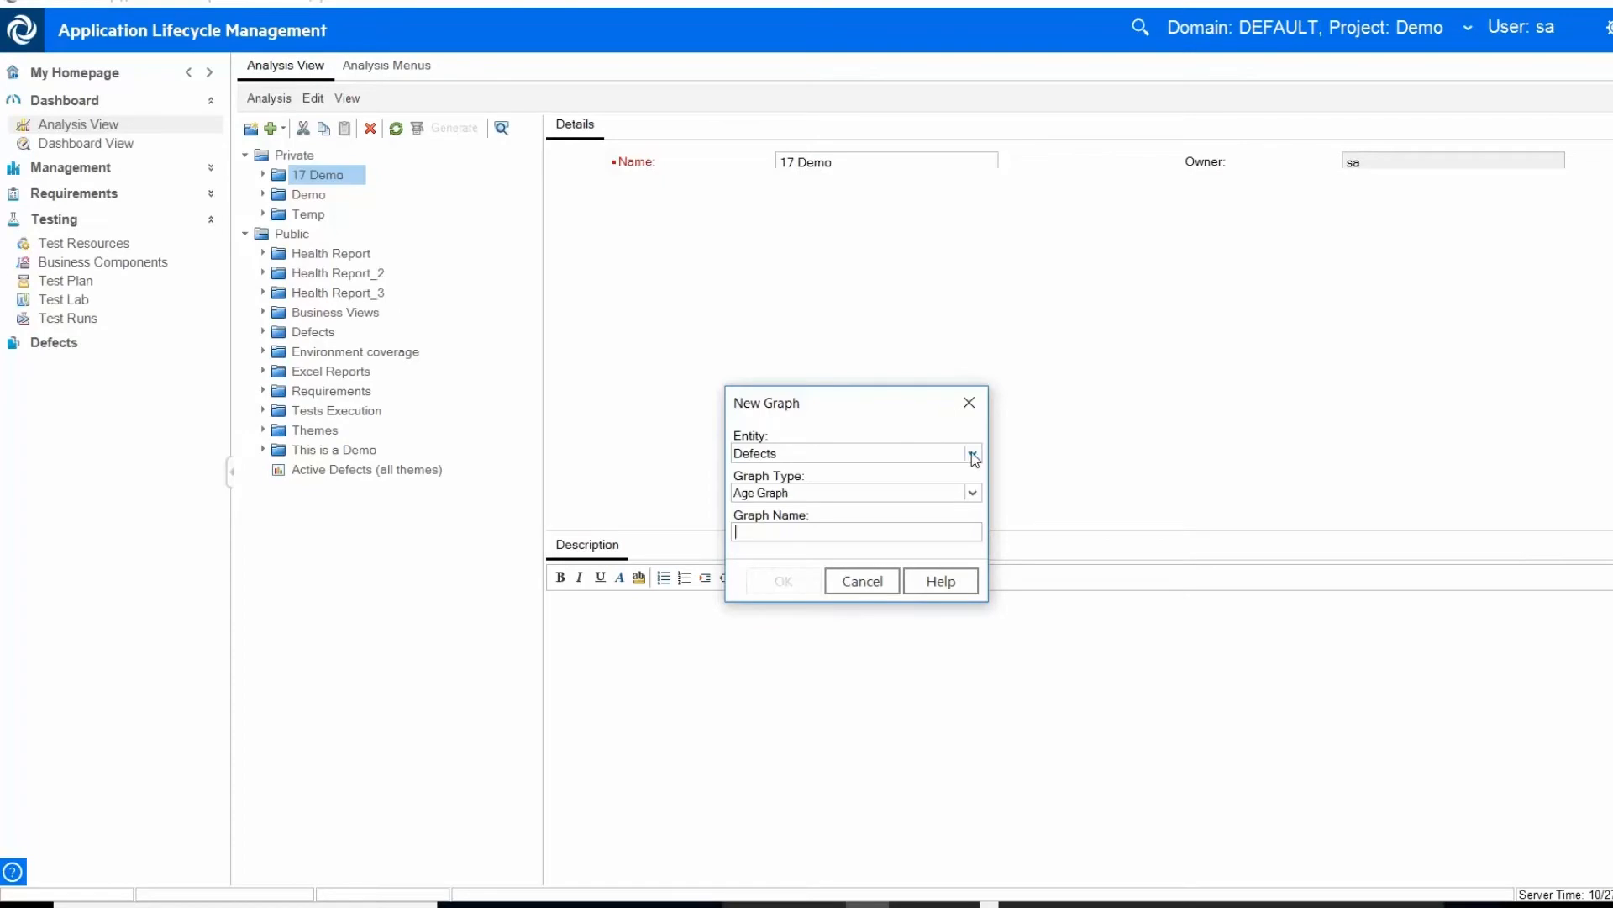
click(972, 455)
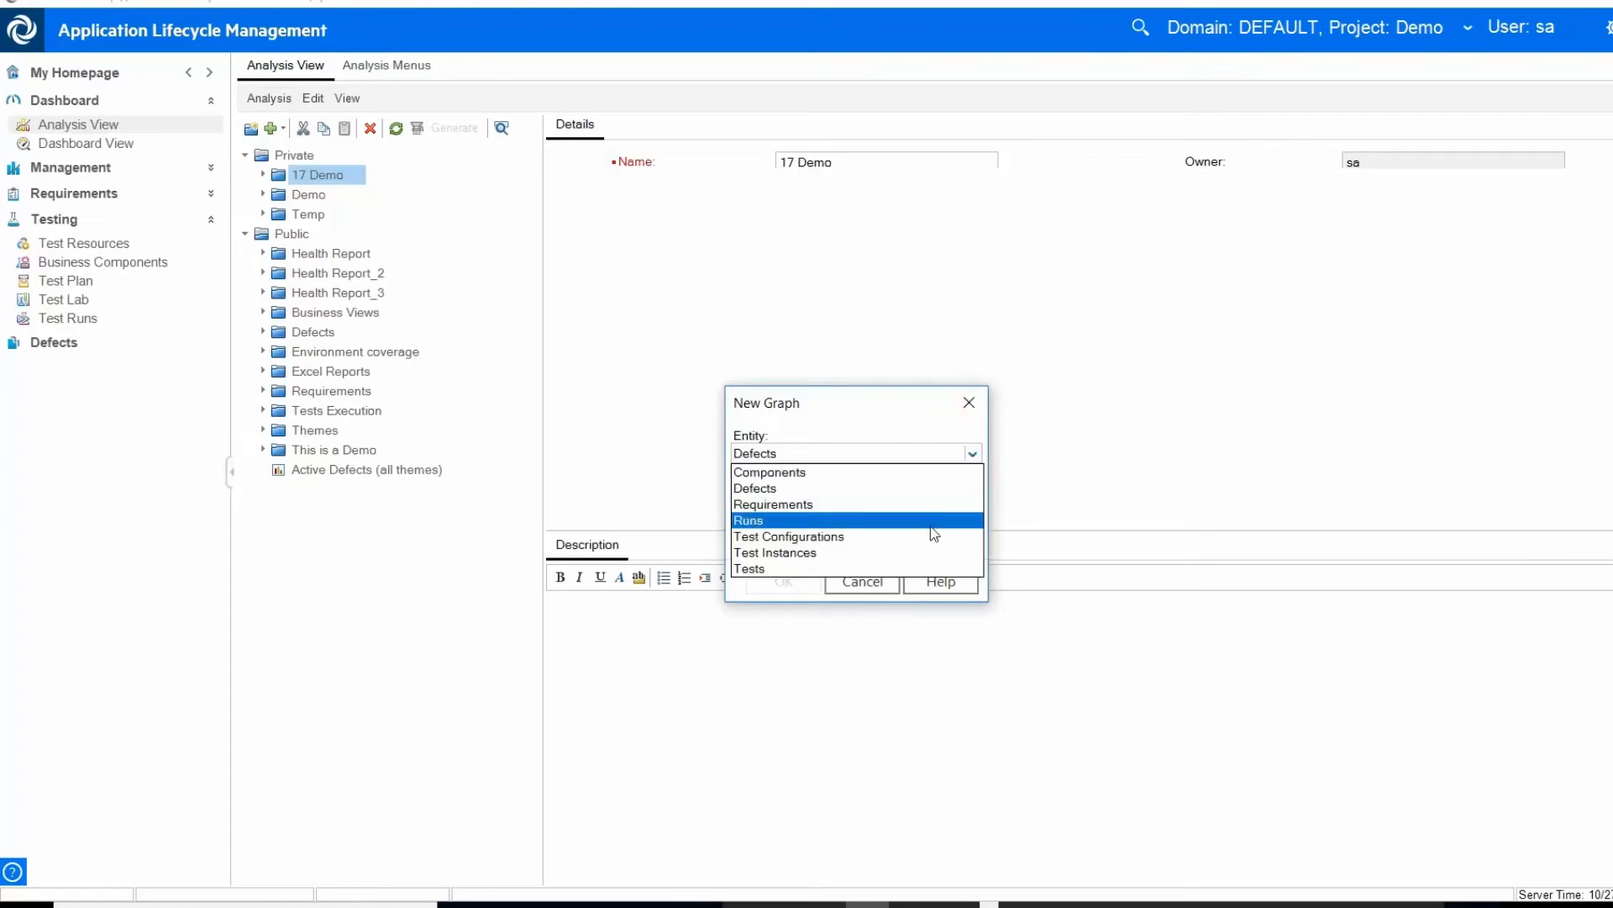
click(807, 552)
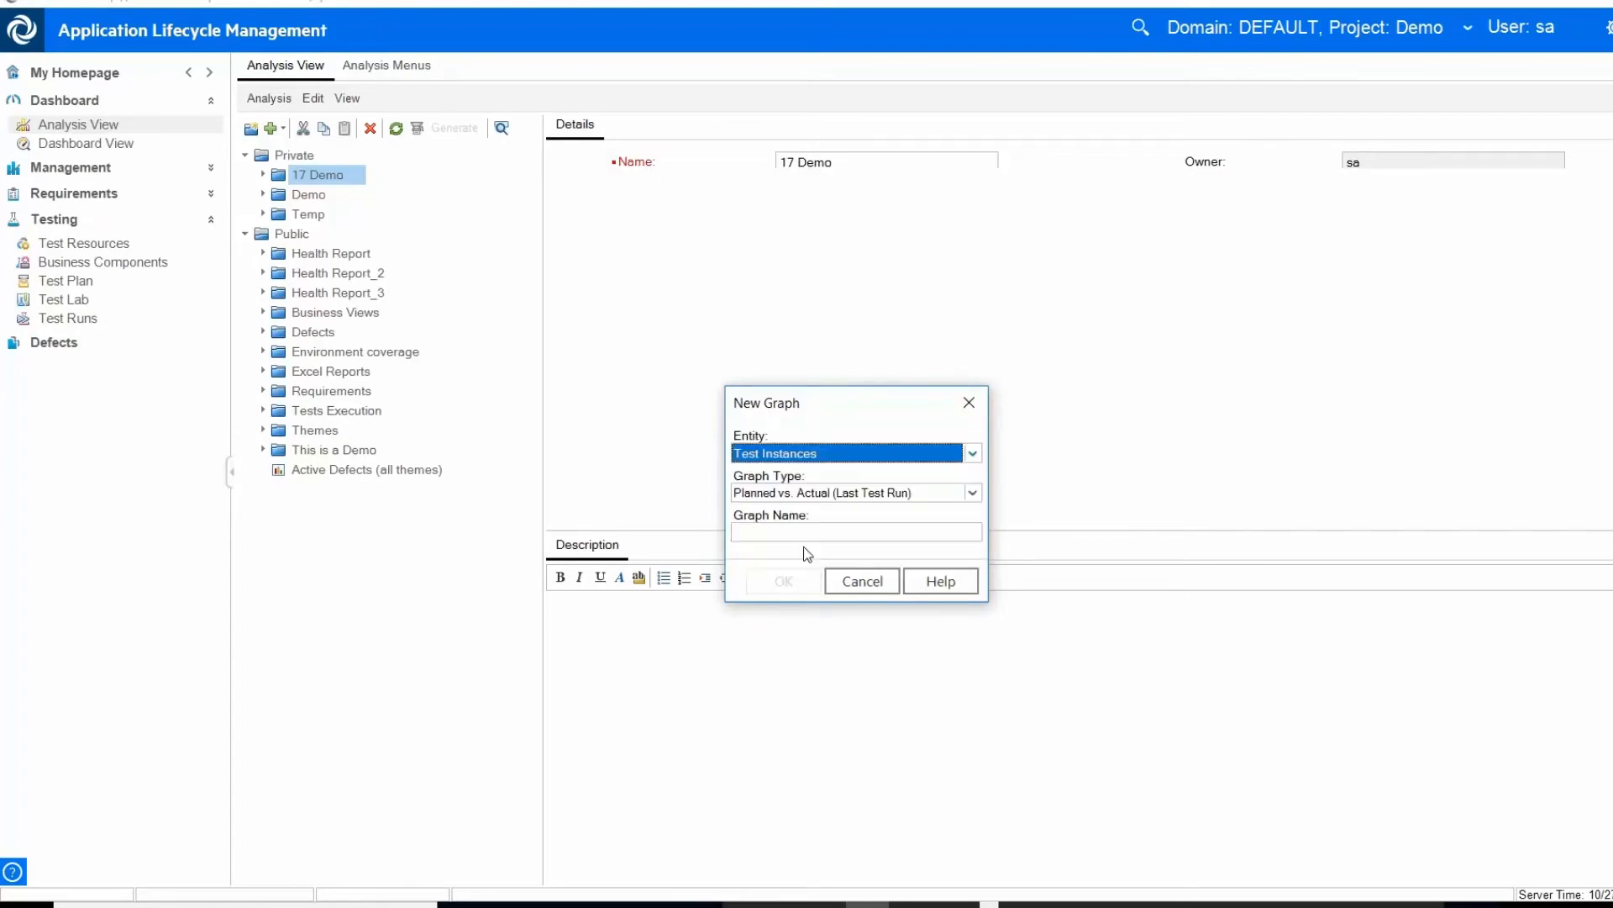
click(972, 494)
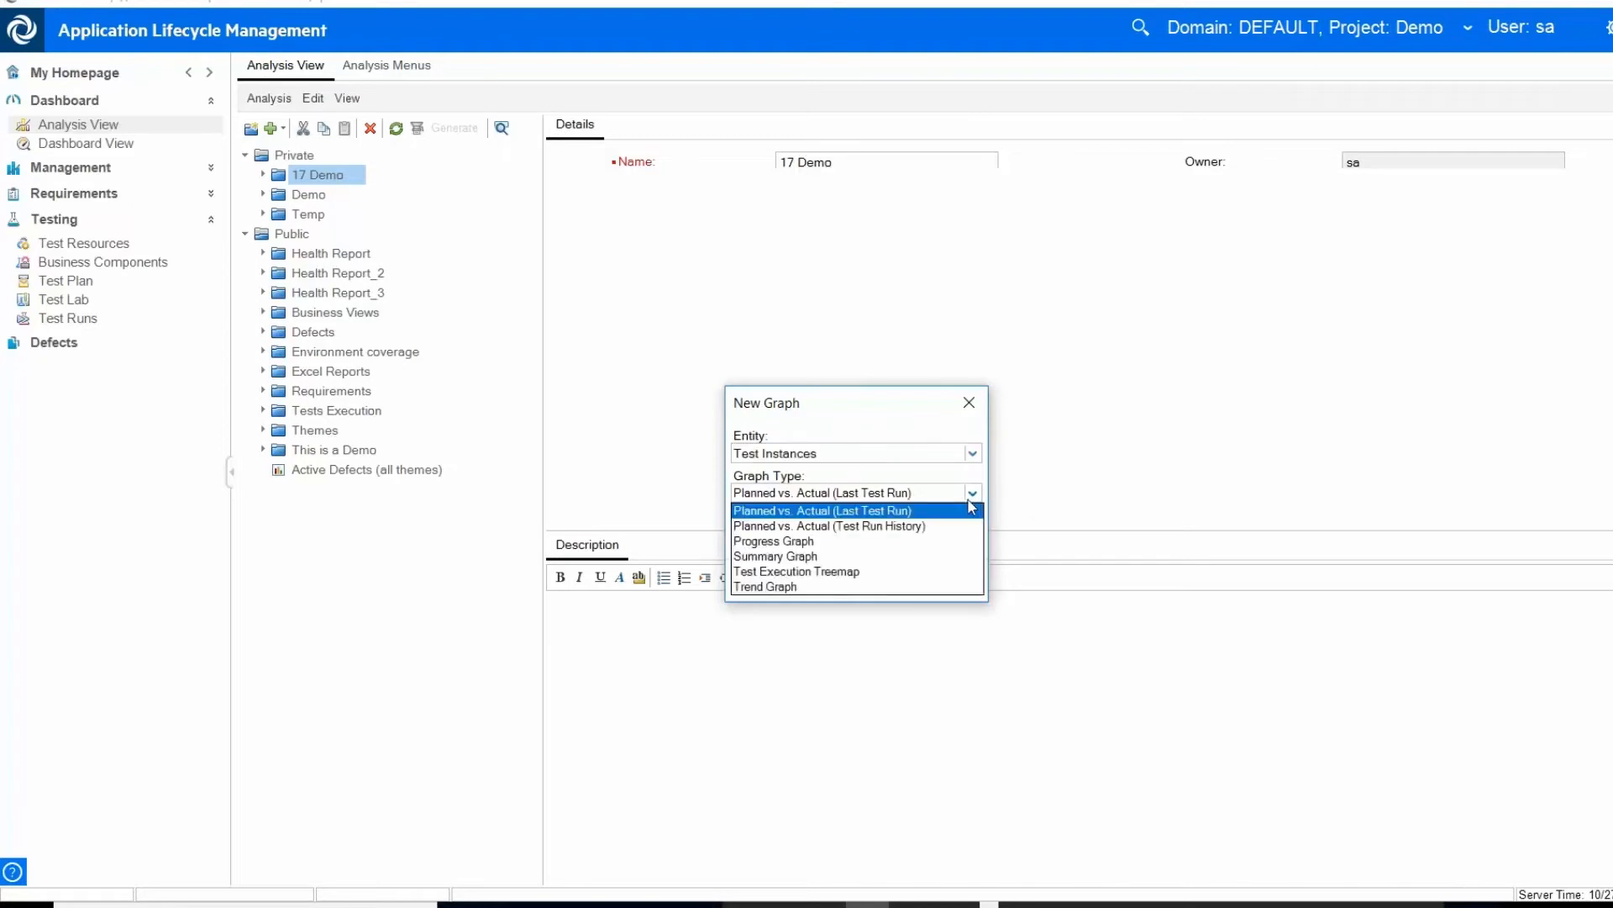
click(805, 580)
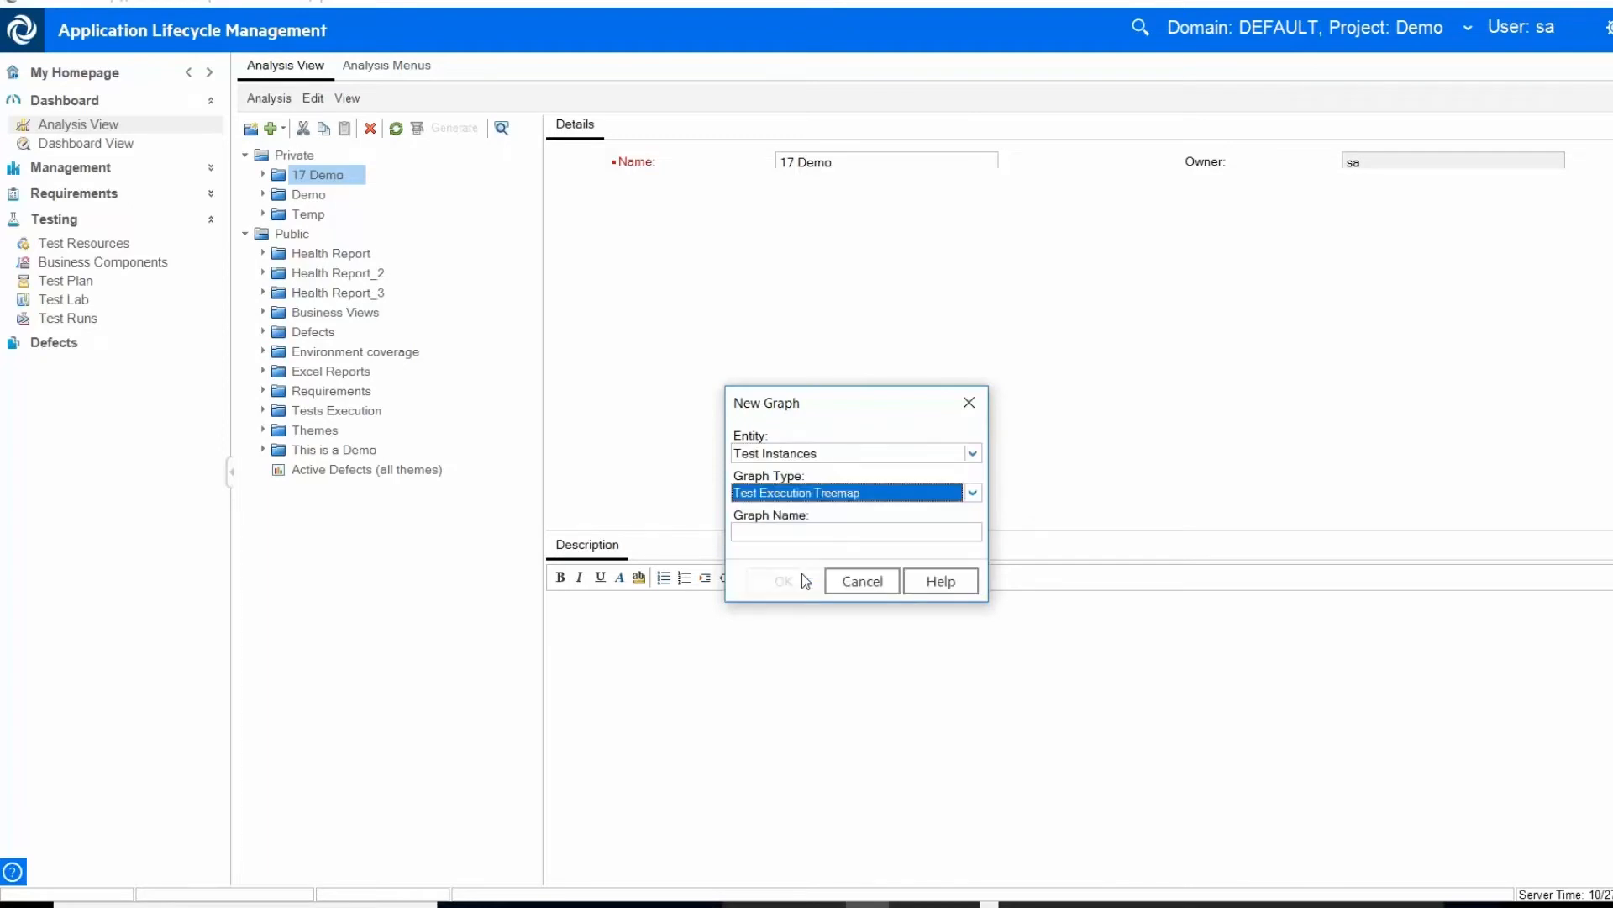
click(807, 530)
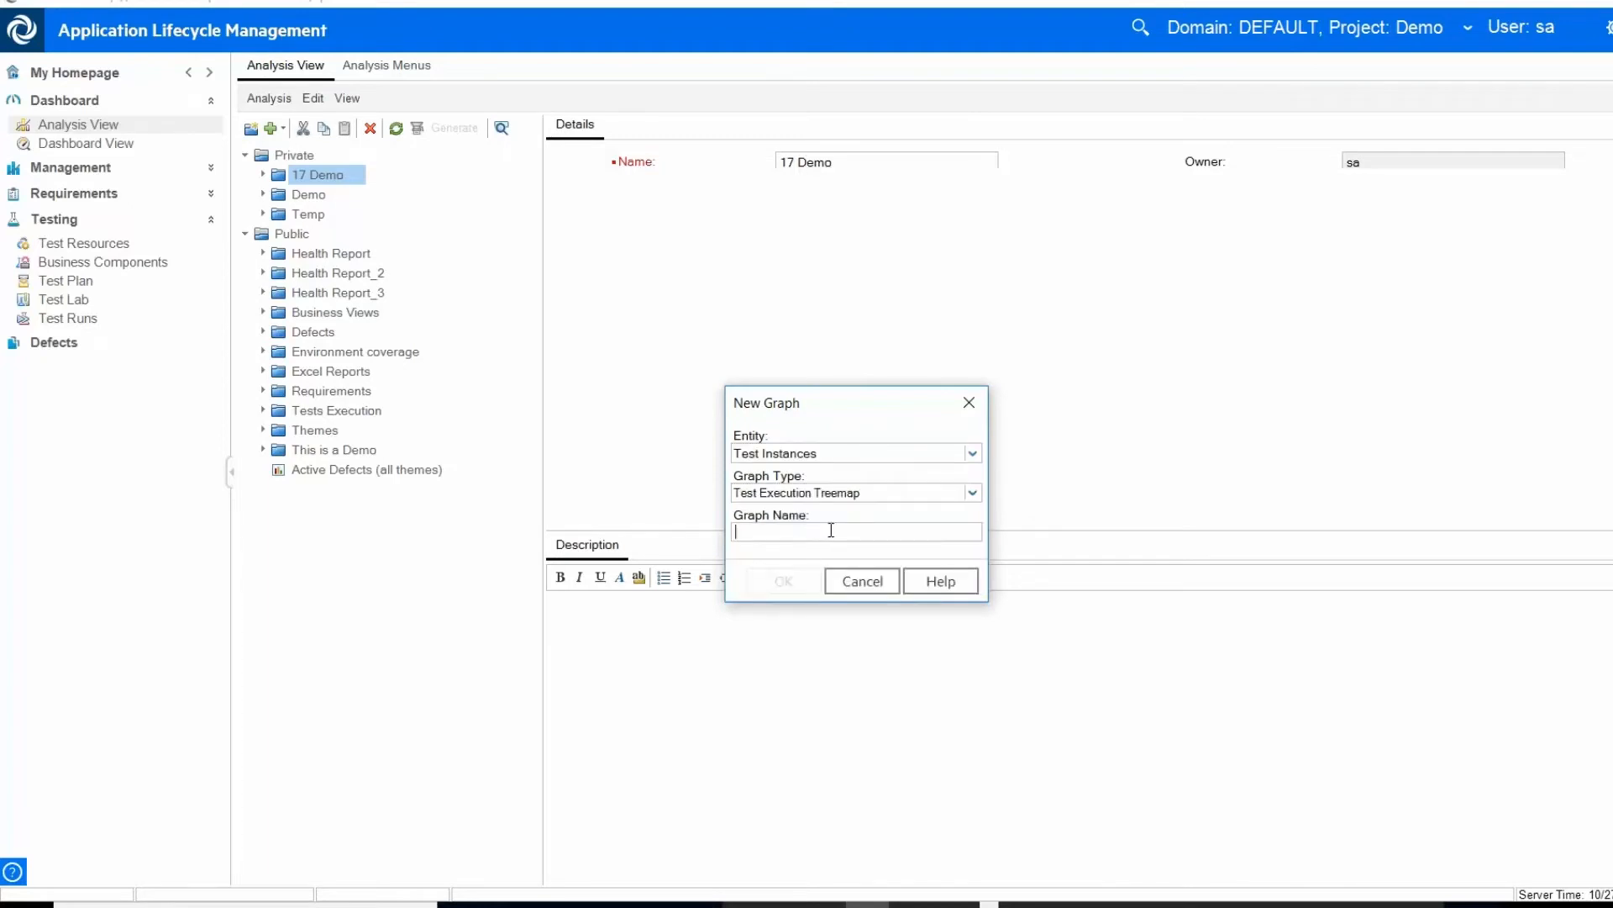
text(Tree)
click(784, 578)
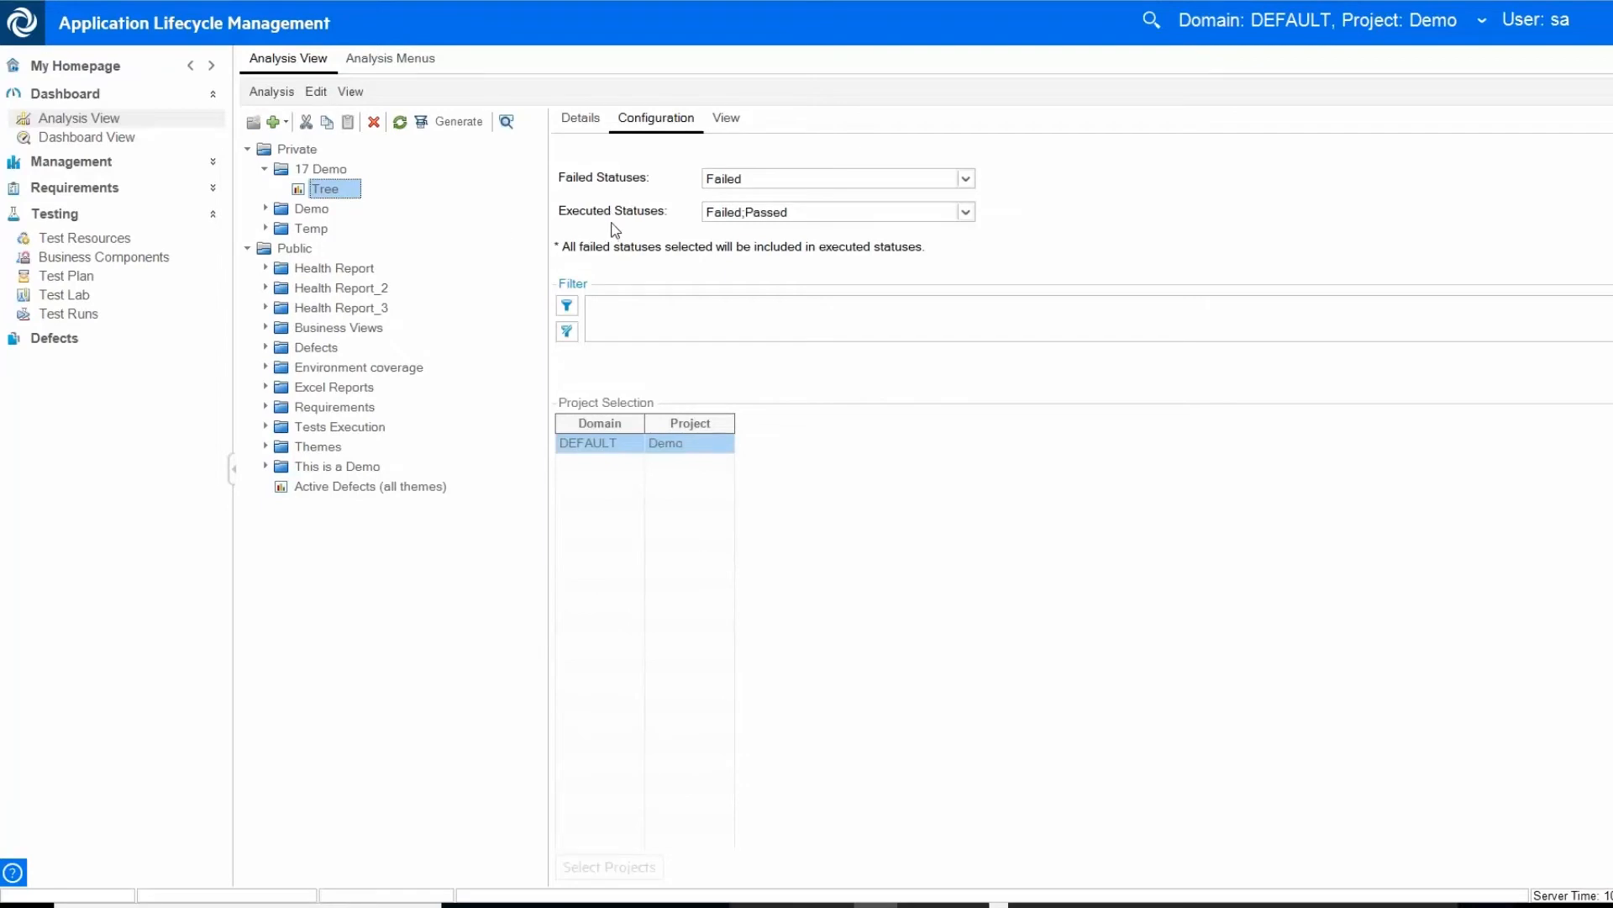
Add Blocked to the Tree graph's failed statuses alongside Failed.
click(965, 178)
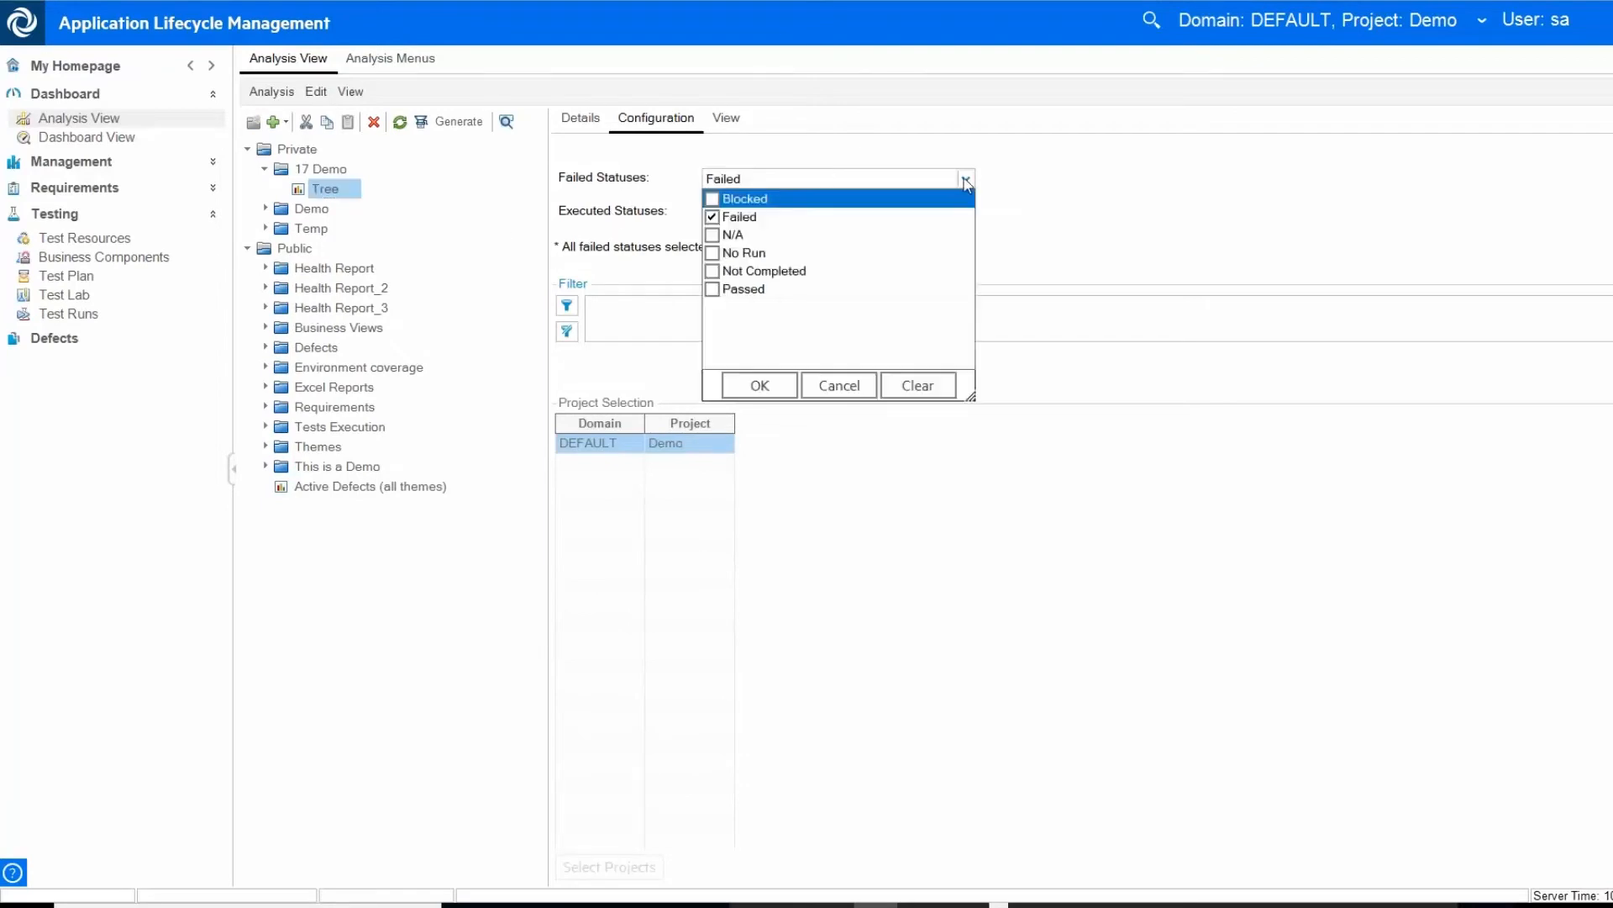
click(712, 200)
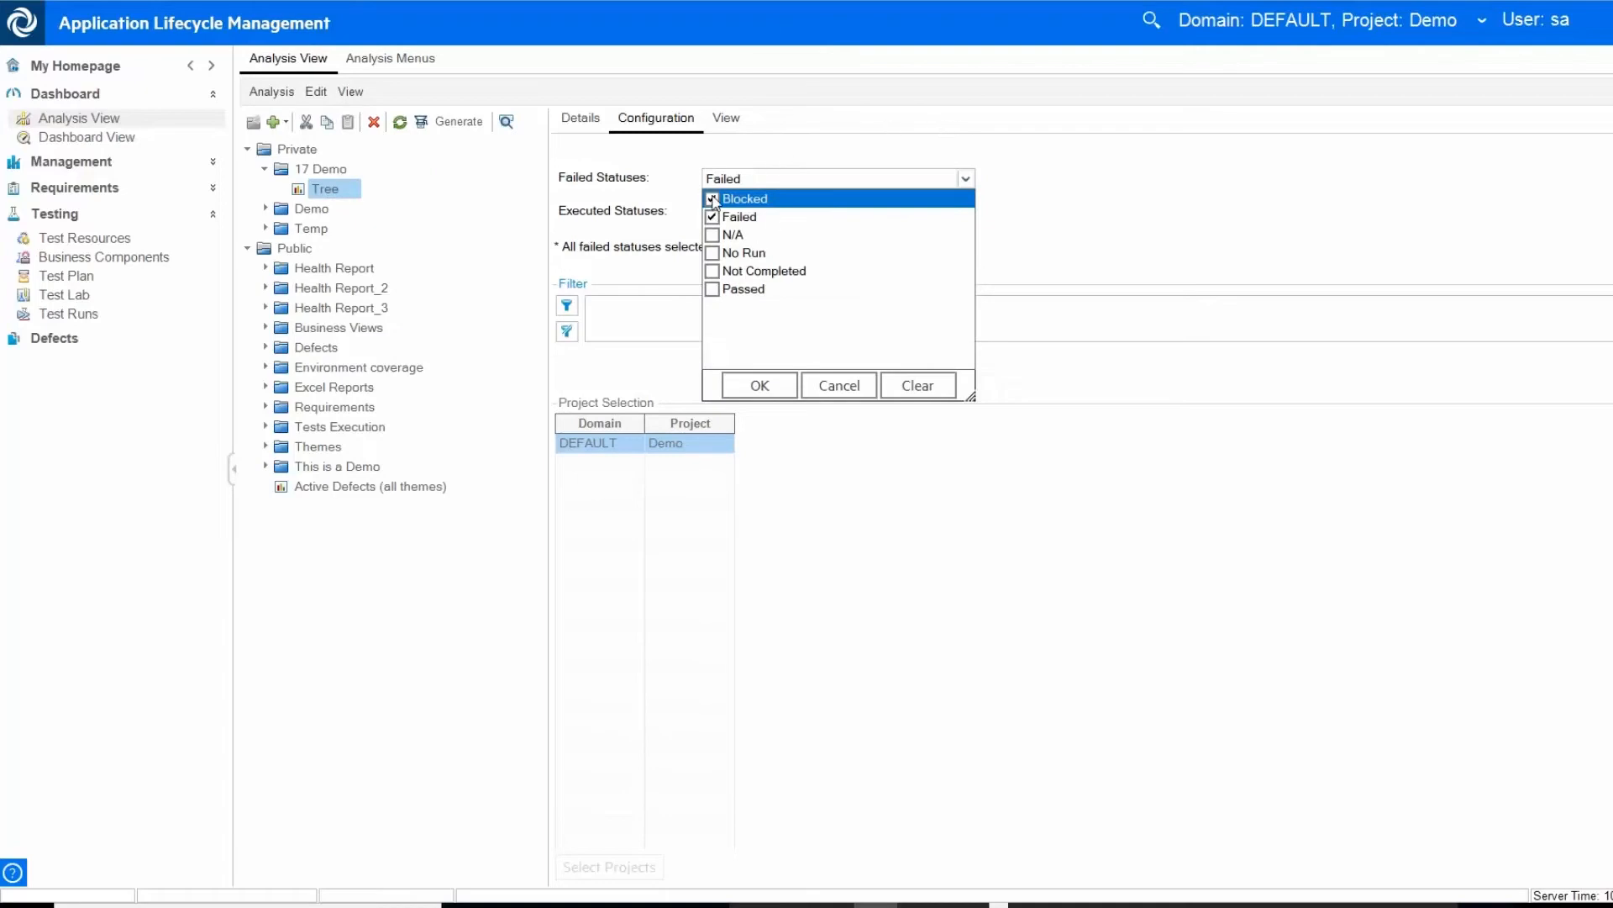
click(743, 385)
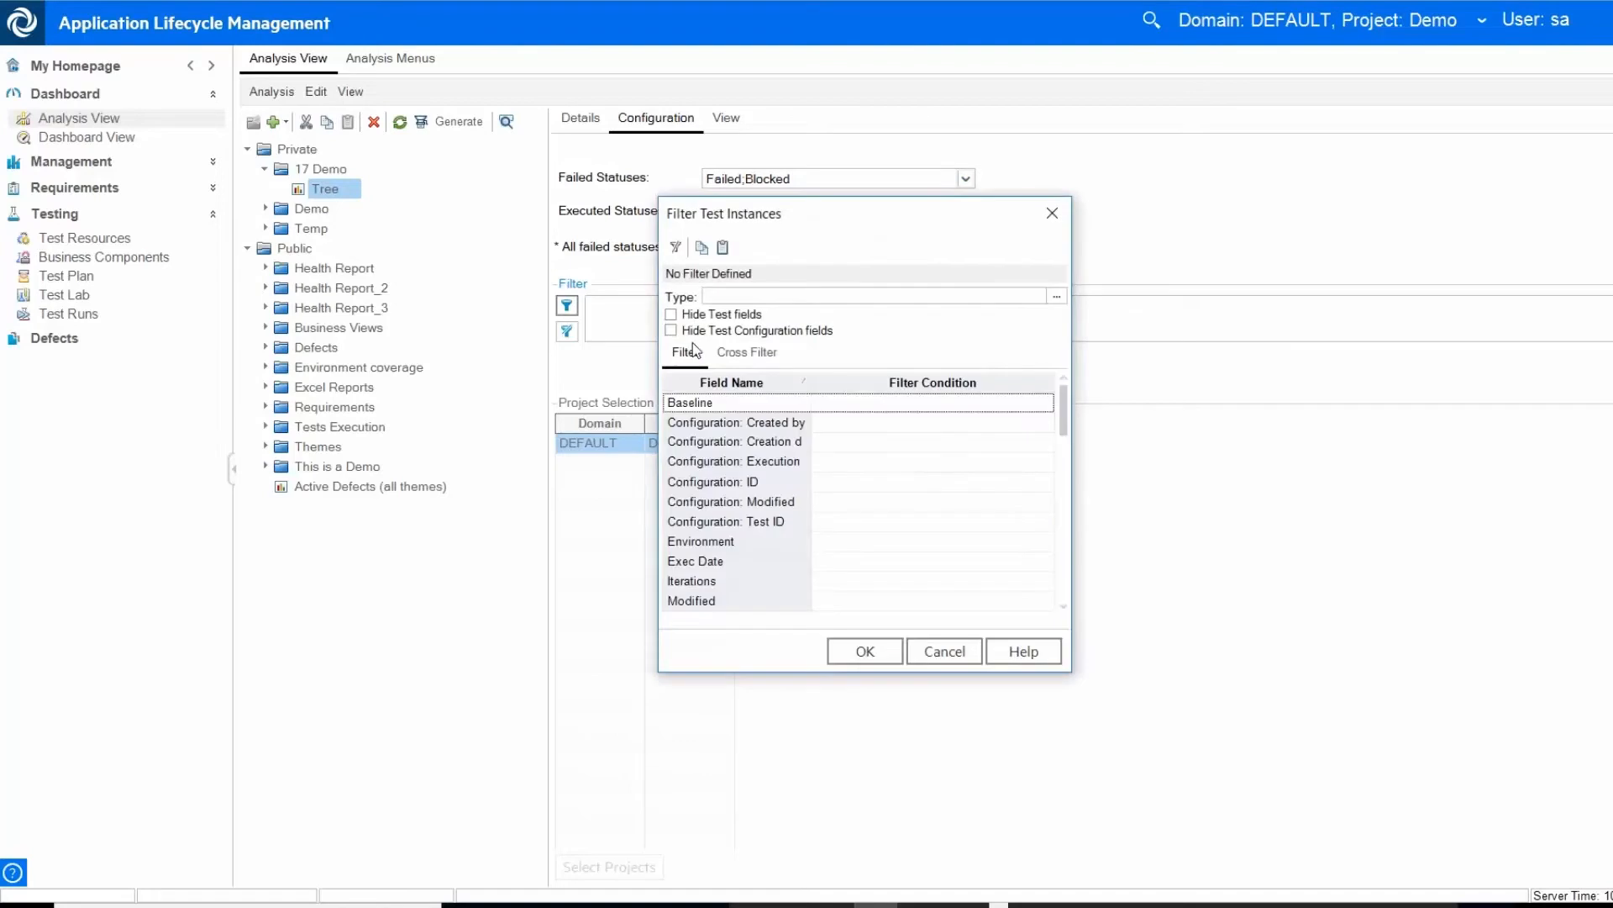
Filter the graph's test instances by Test Set Folder to Root\Mercury Tours Web Site Or Root\Release 10.5.
scroll(992, 522, down, 7)
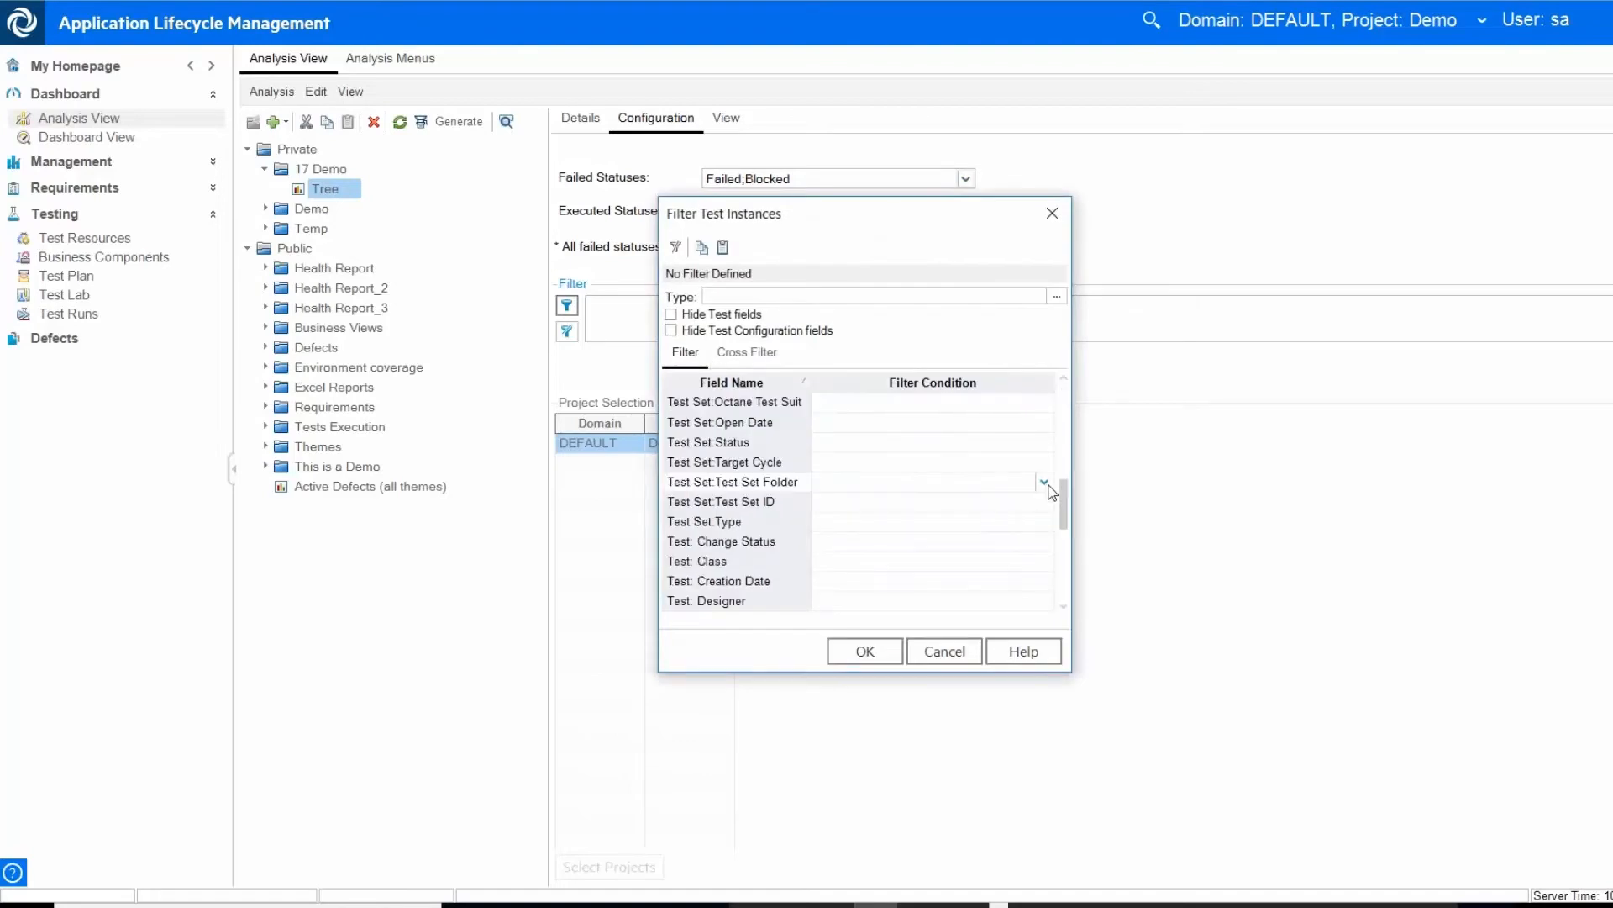
click(1045, 483)
click(687, 412)
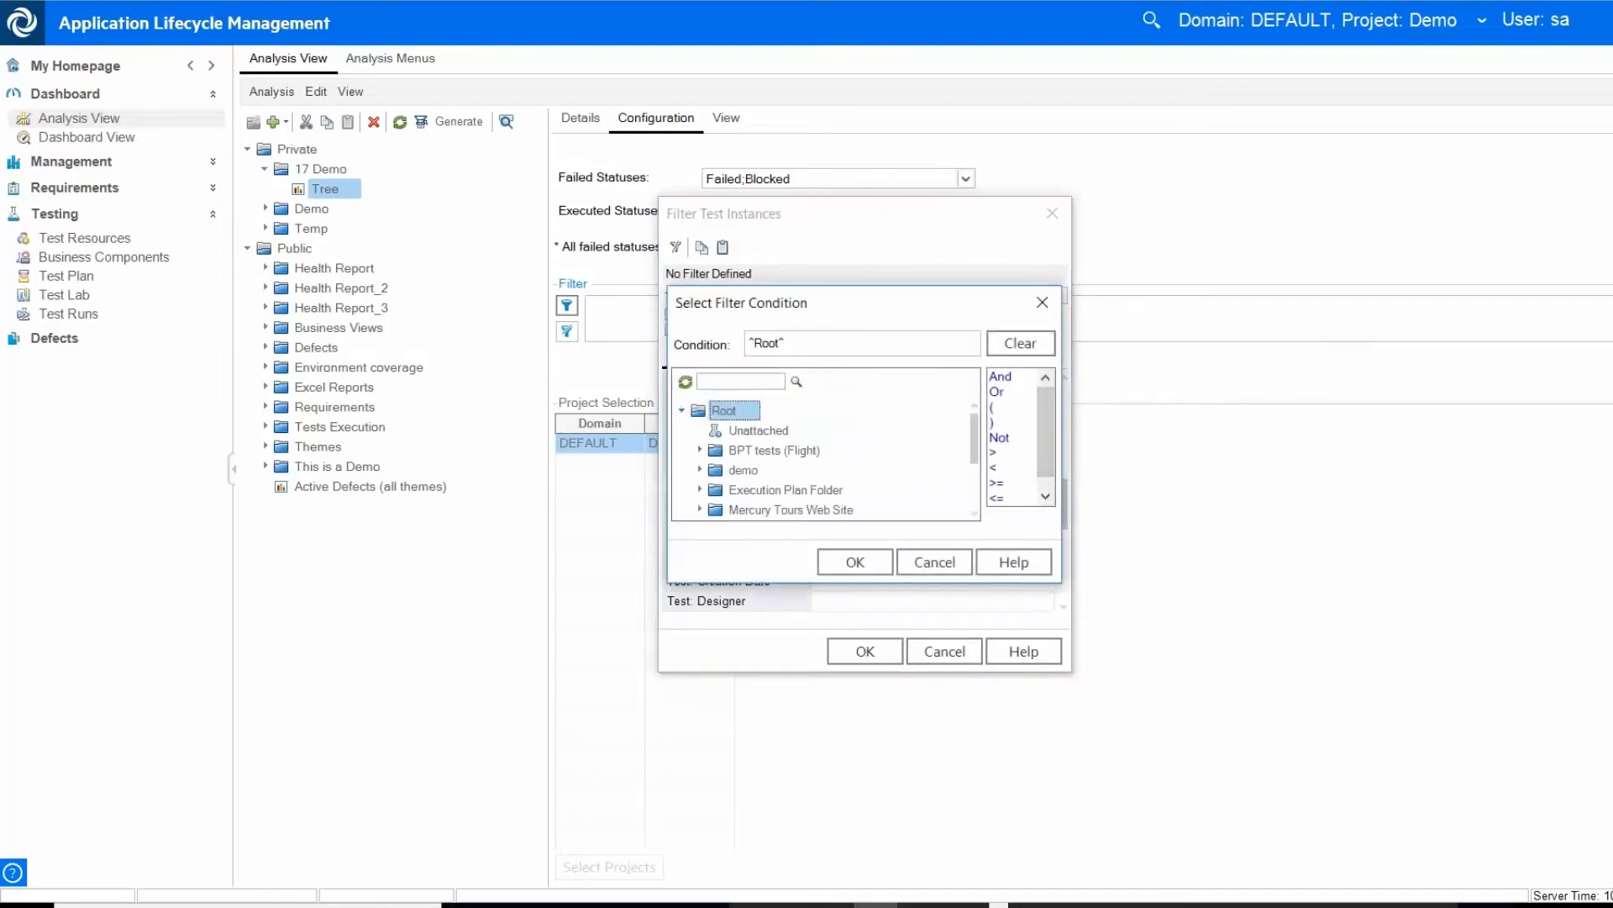
click(790, 507)
double_click(997, 391)
drag(975, 436, 973, 477)
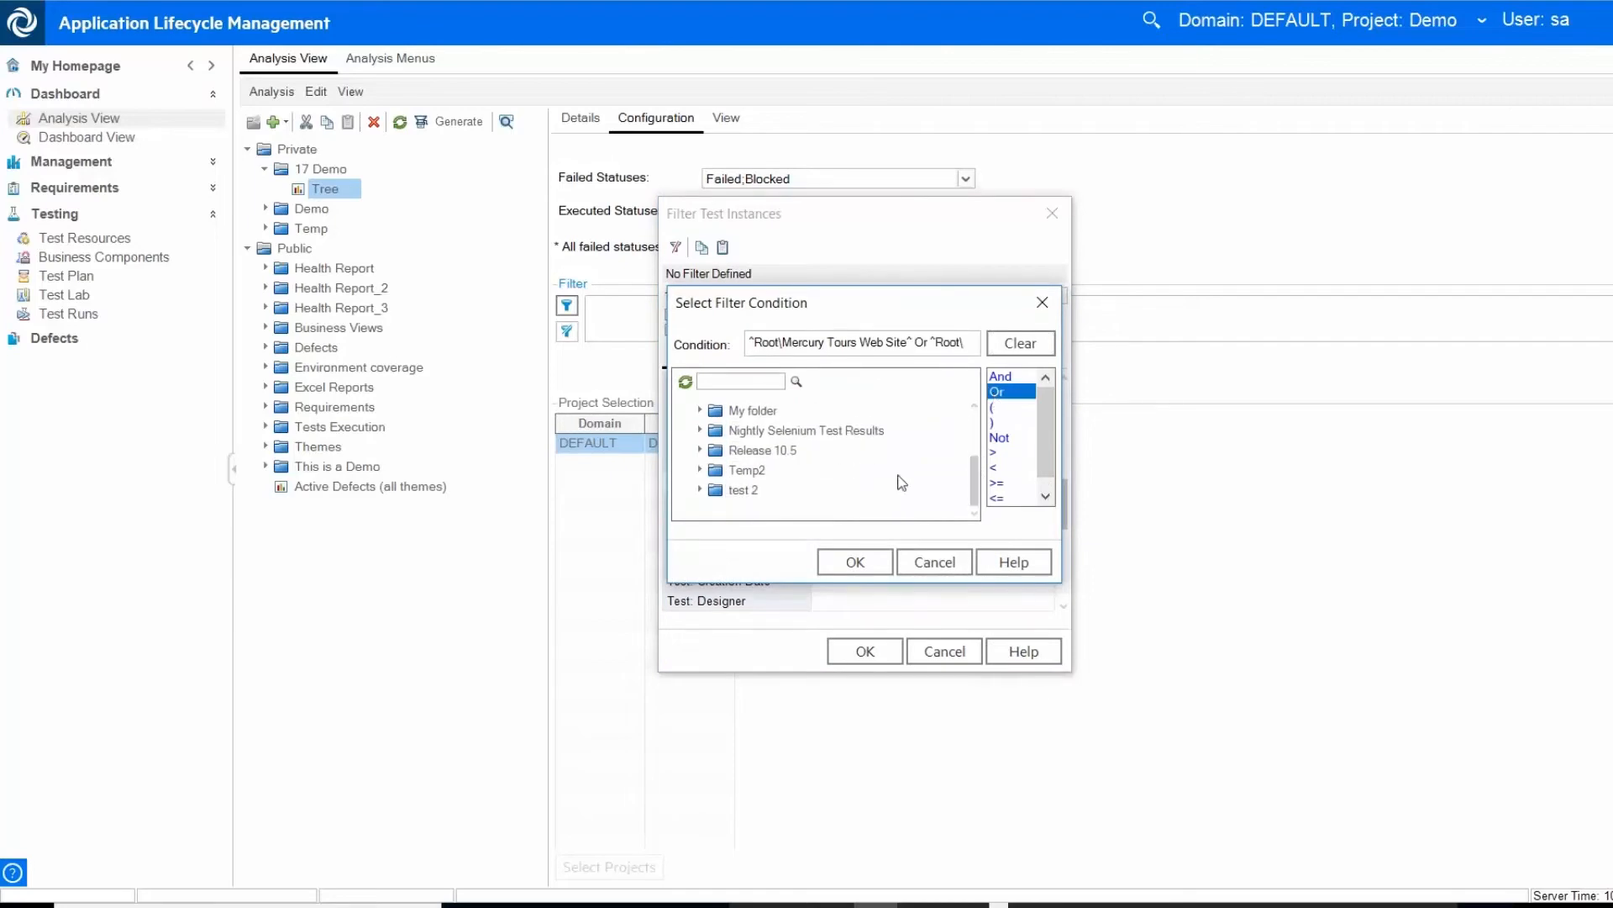
click(769, 452)
click(850, 567)
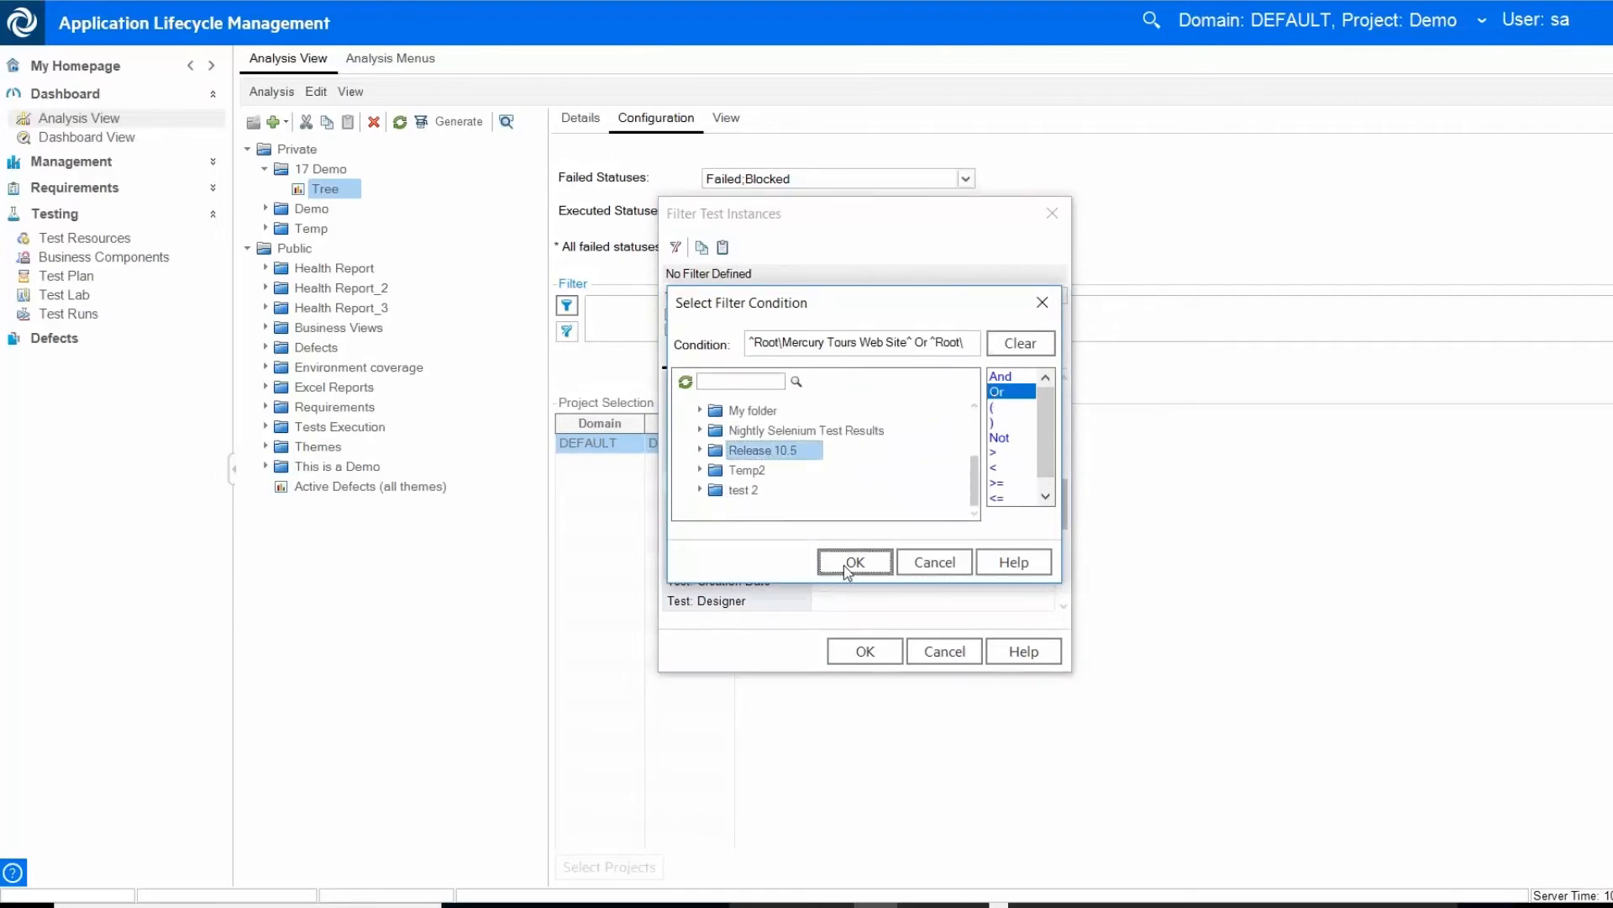
click(865, 652)
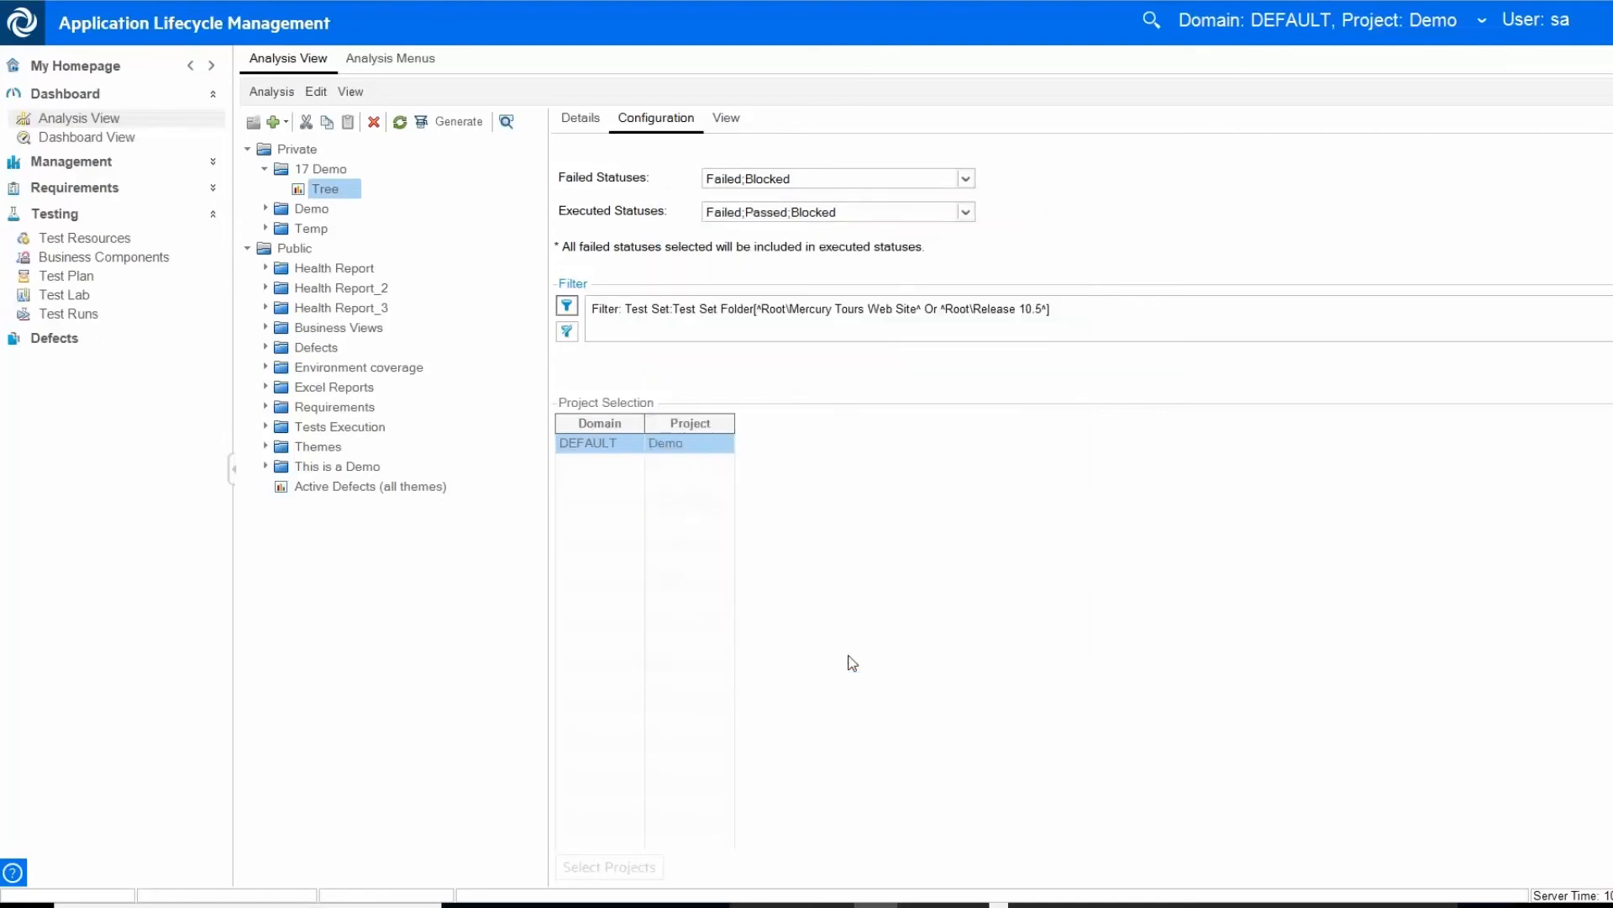
Display the generated treemap and inspect the details of the Sanity test sets.
click(724, 119)
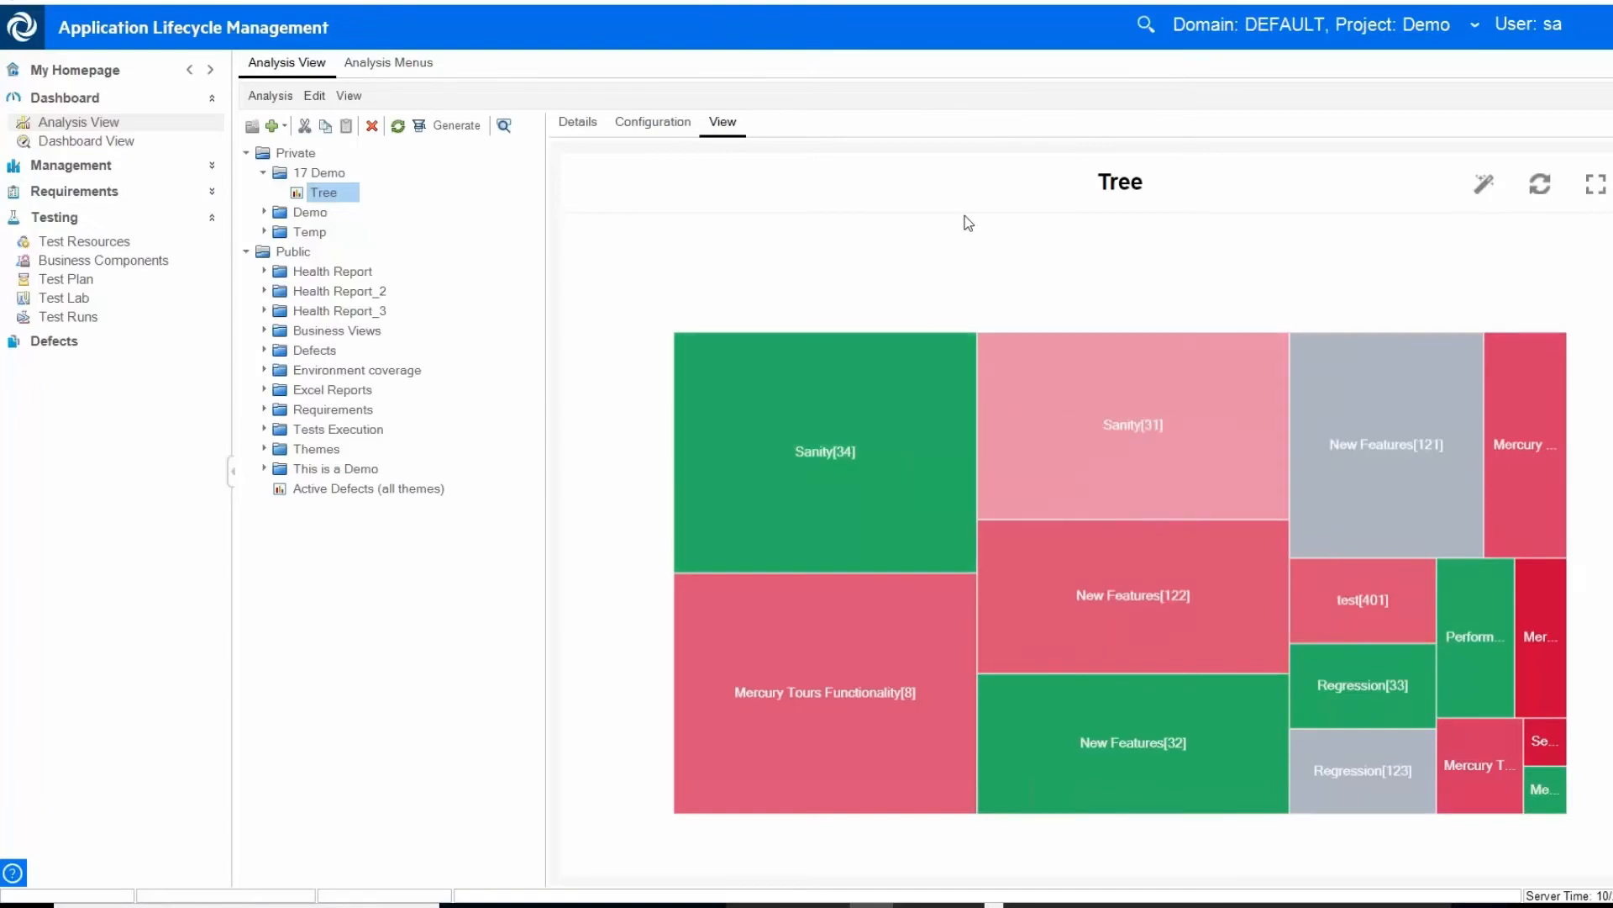
mouse_move(1034, 406)
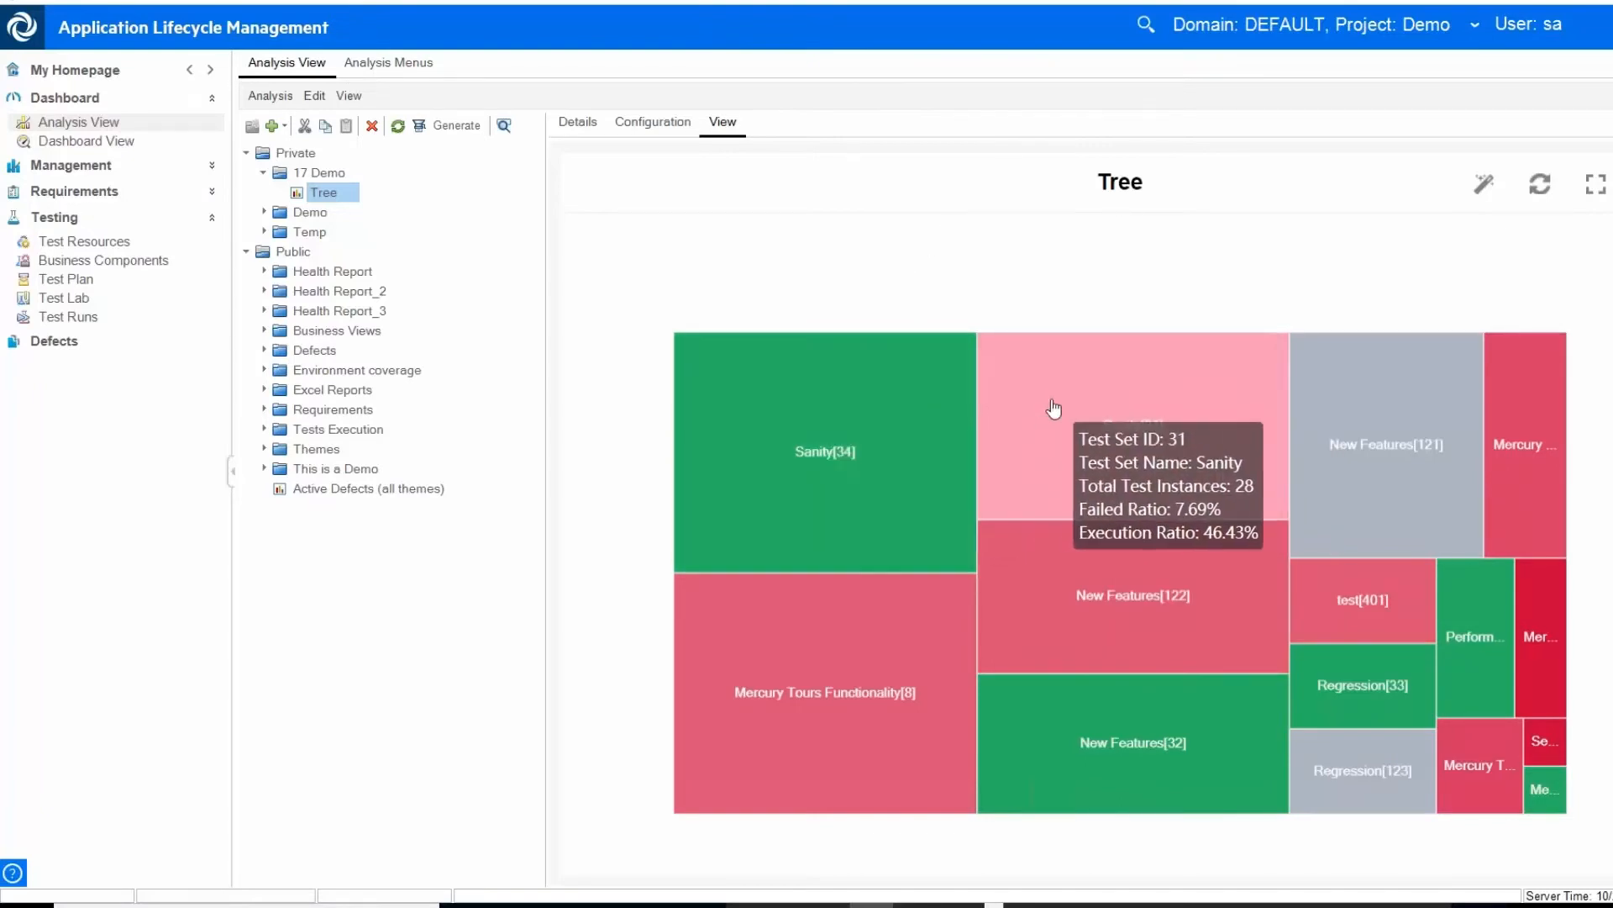
mouse_move(740, 429)
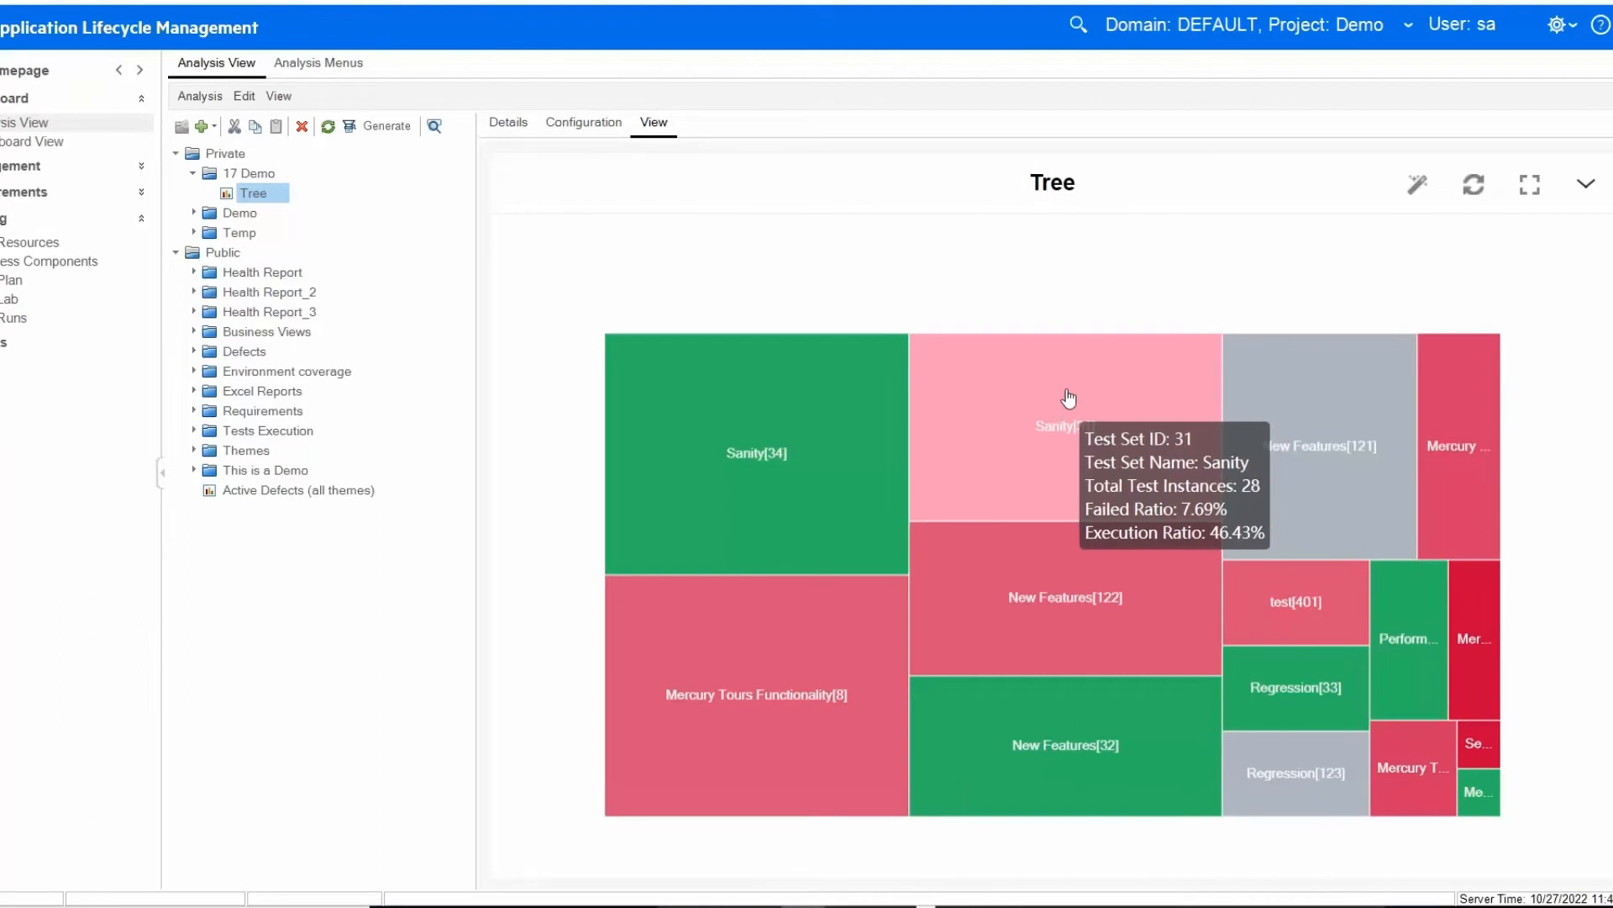
Set the treemap's Failed Ratio threshold to 10% in the graph appearance settings.
click(1420, 186)
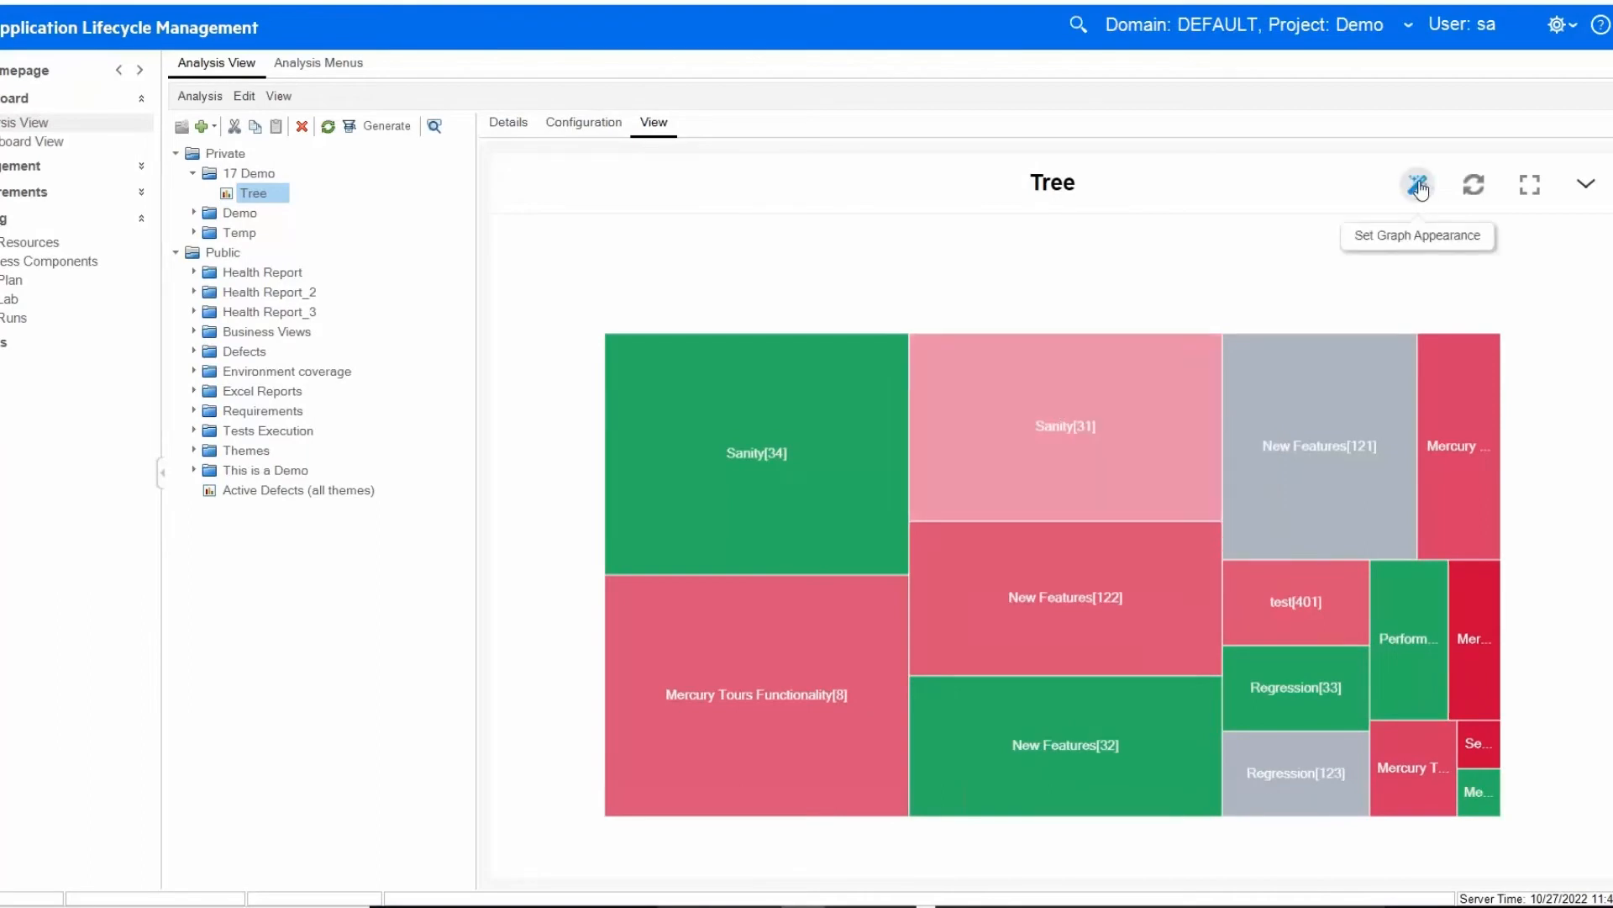
click(1420, 186)
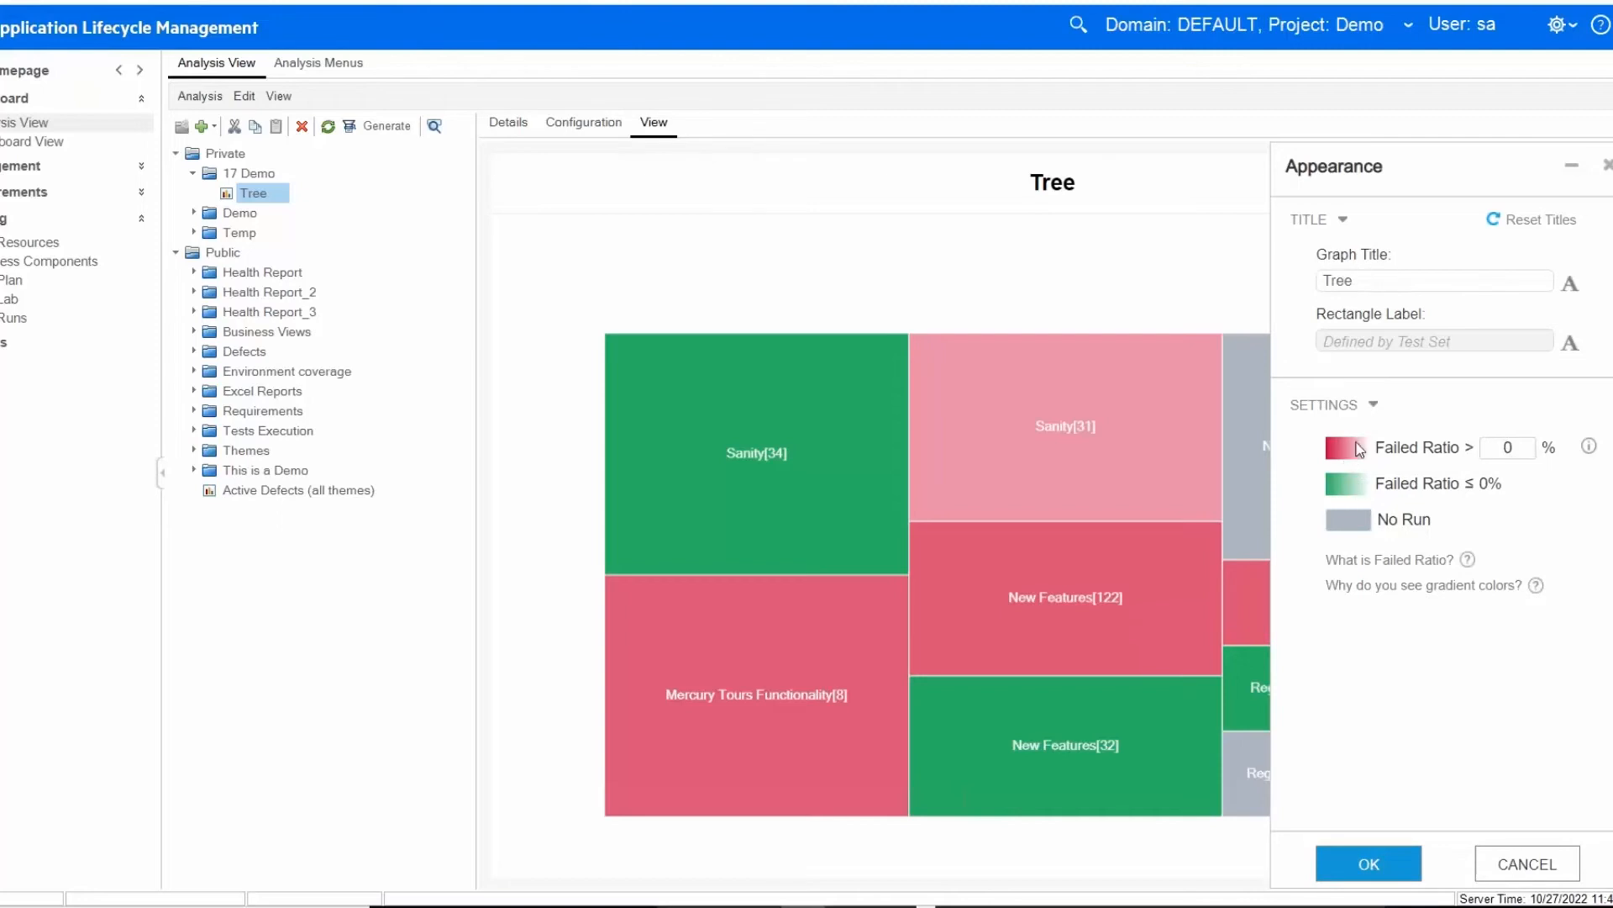
click(1507, 446)
text(1)
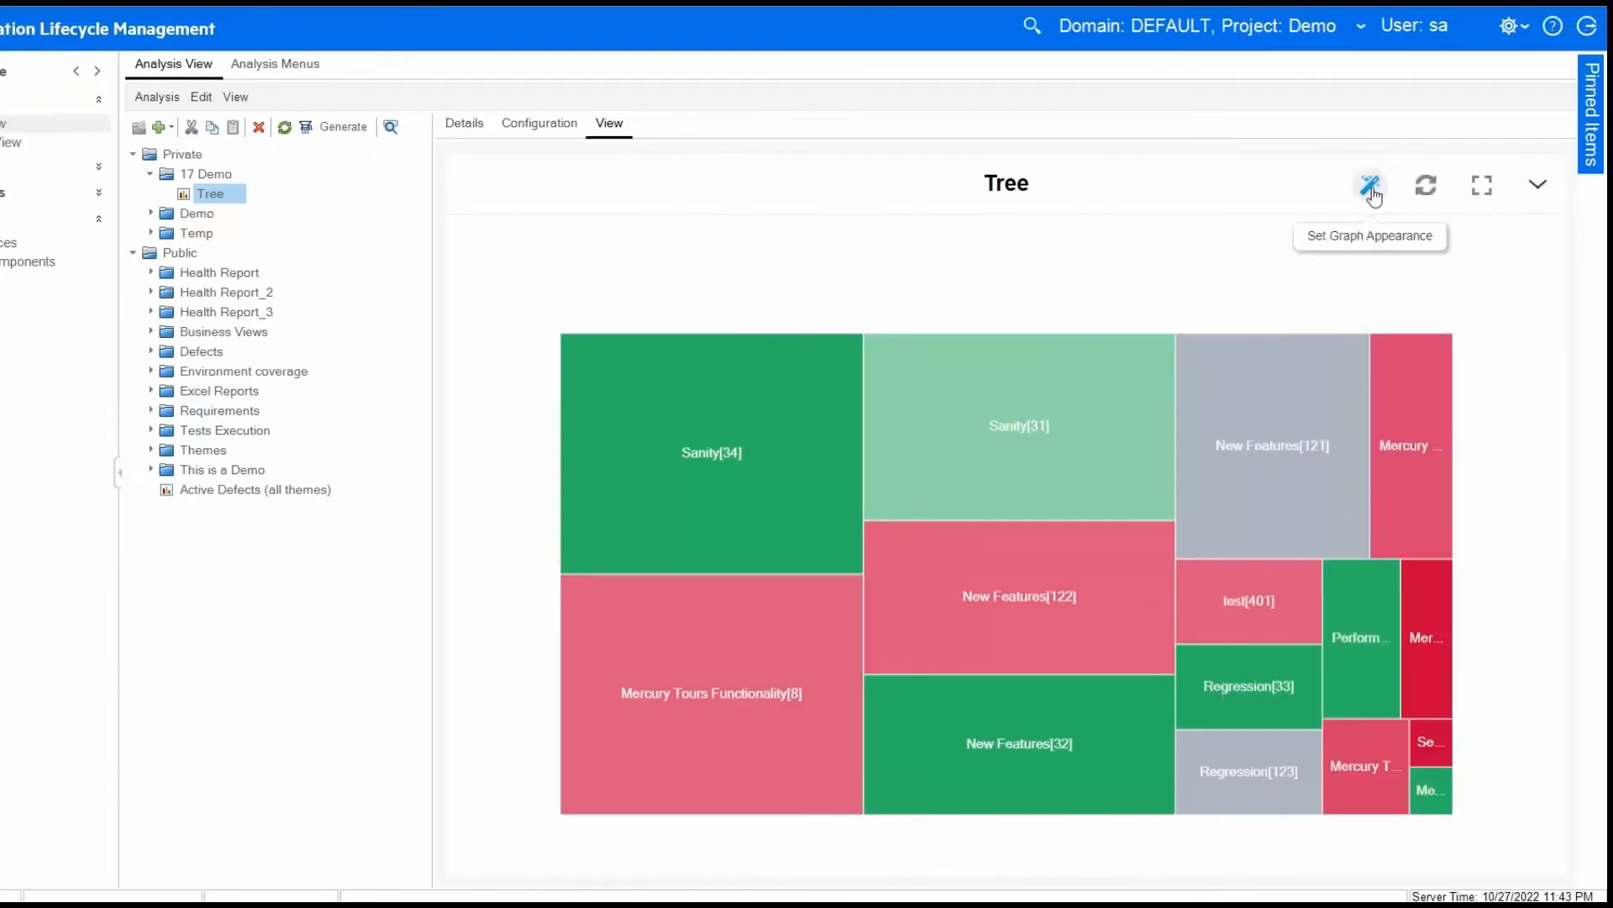
Change the treemap colour for test sets above the Failed Ratio threshold to purple, #6F2673.
click(1415, 183)
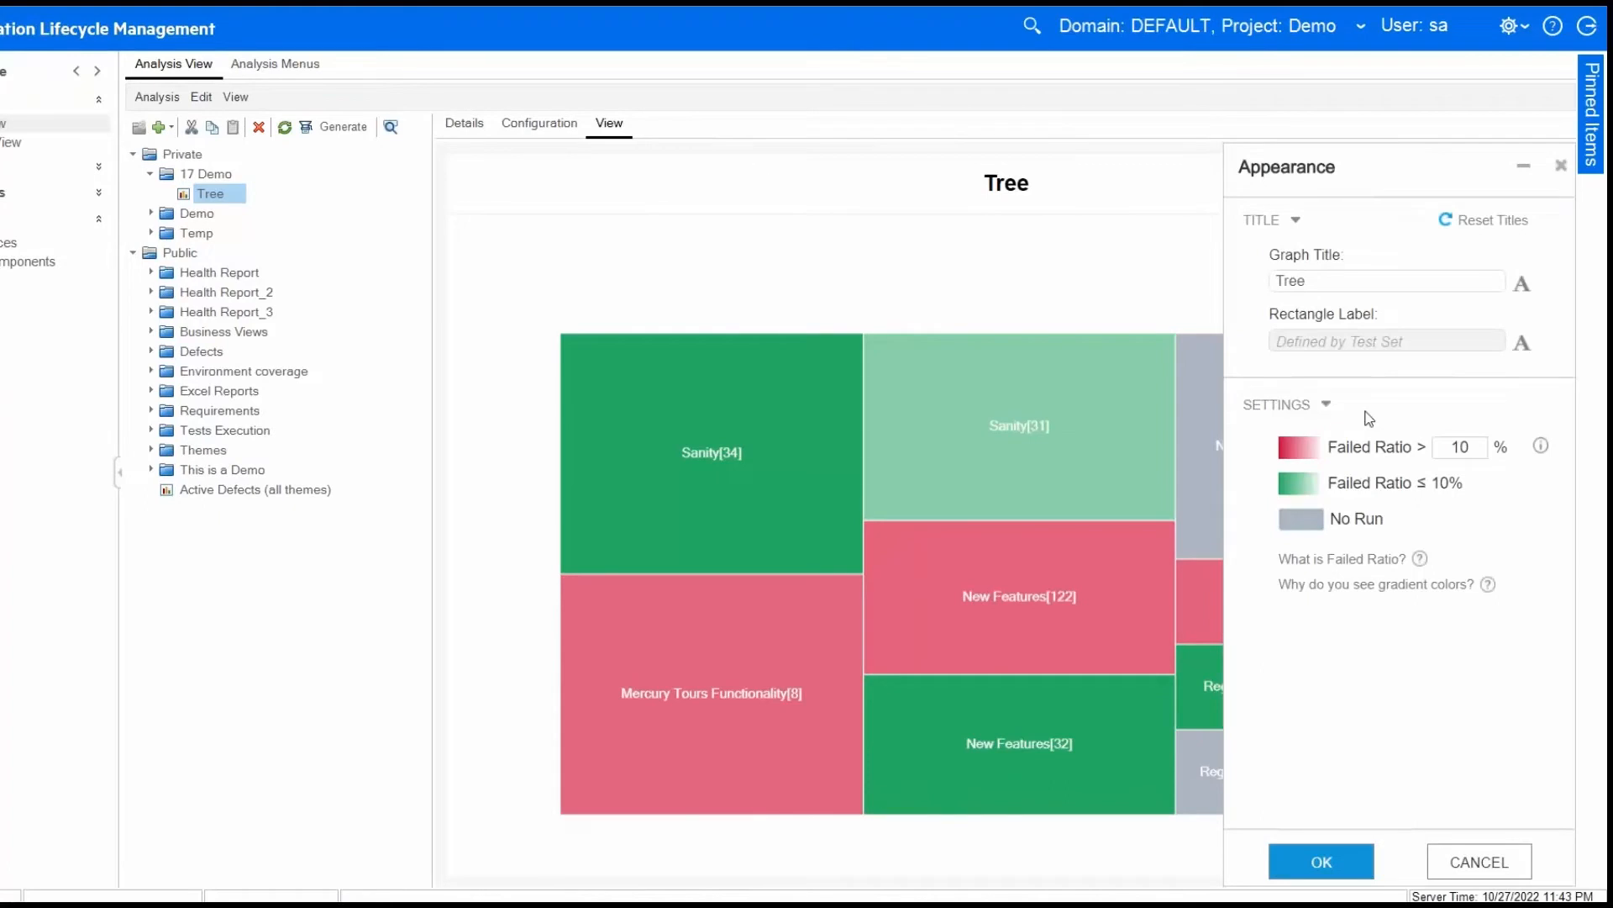
click(1296, 456)
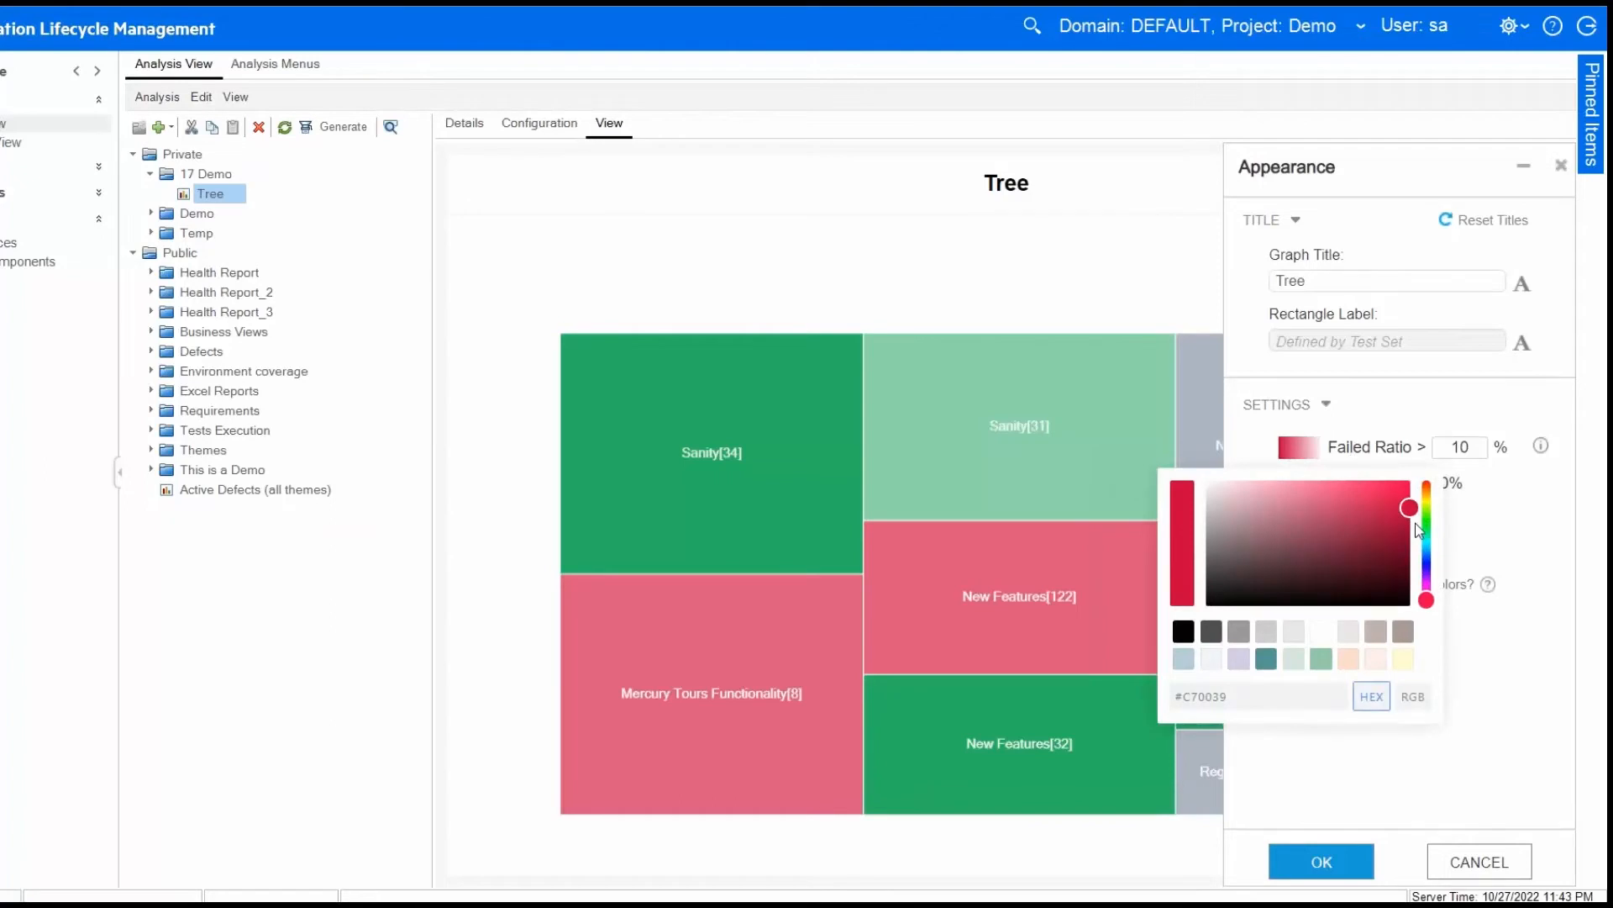
drag(1410, 508, 1343, 549)
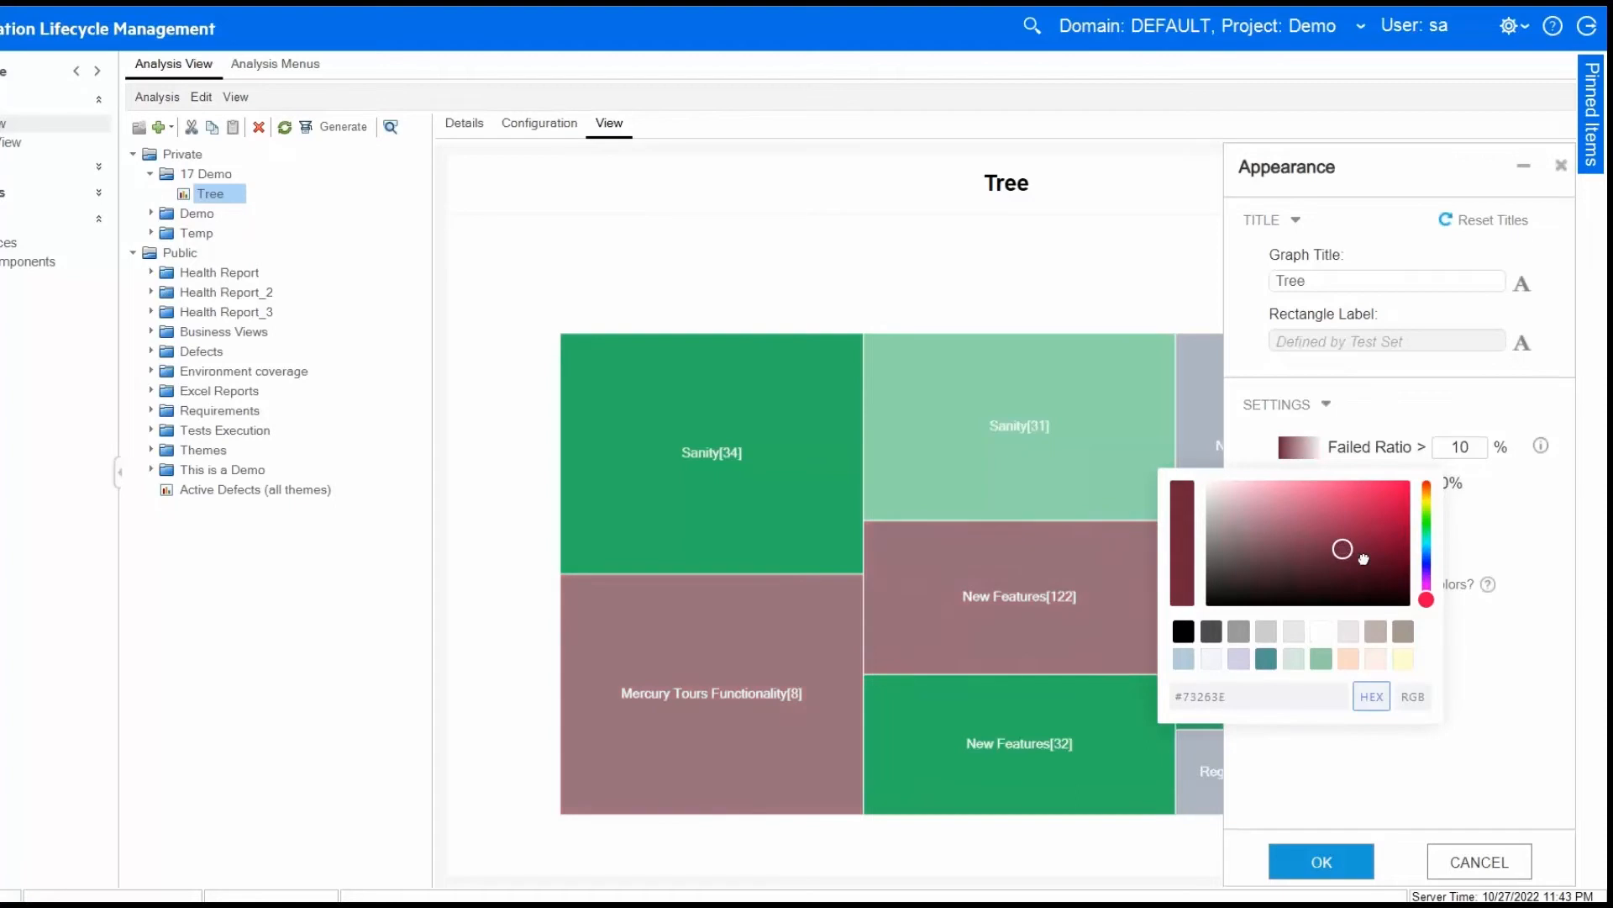
mouse_move(1426, 599)
mouse_down()
mouse_move(1433, 559)
mouse_move(1431, 584)
mouse_up()
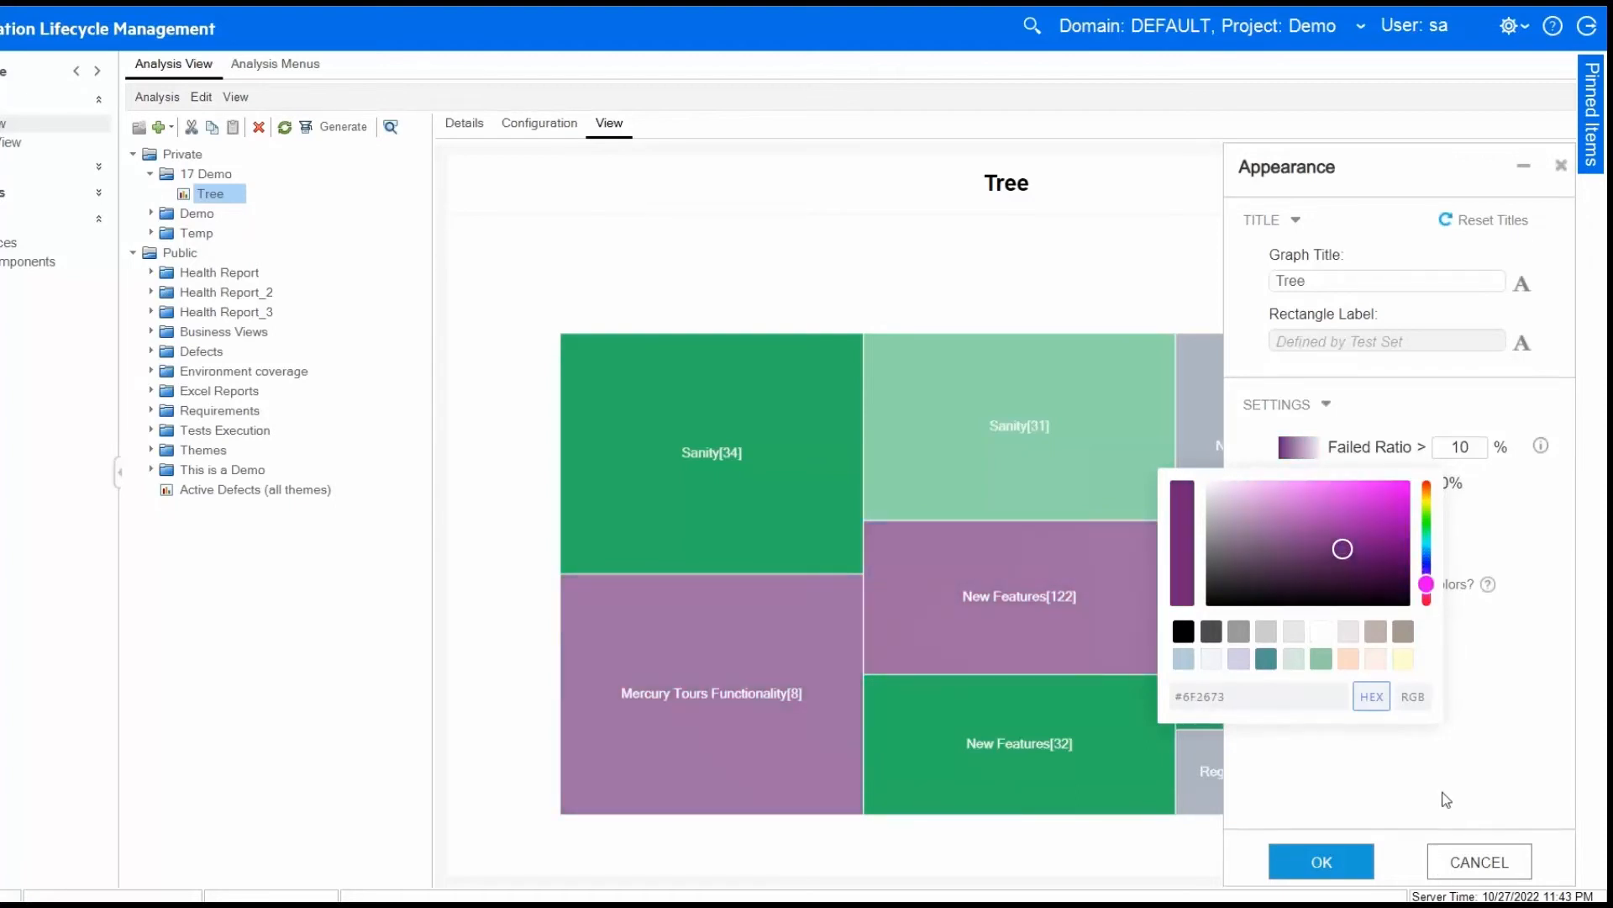
click(1466, 731)
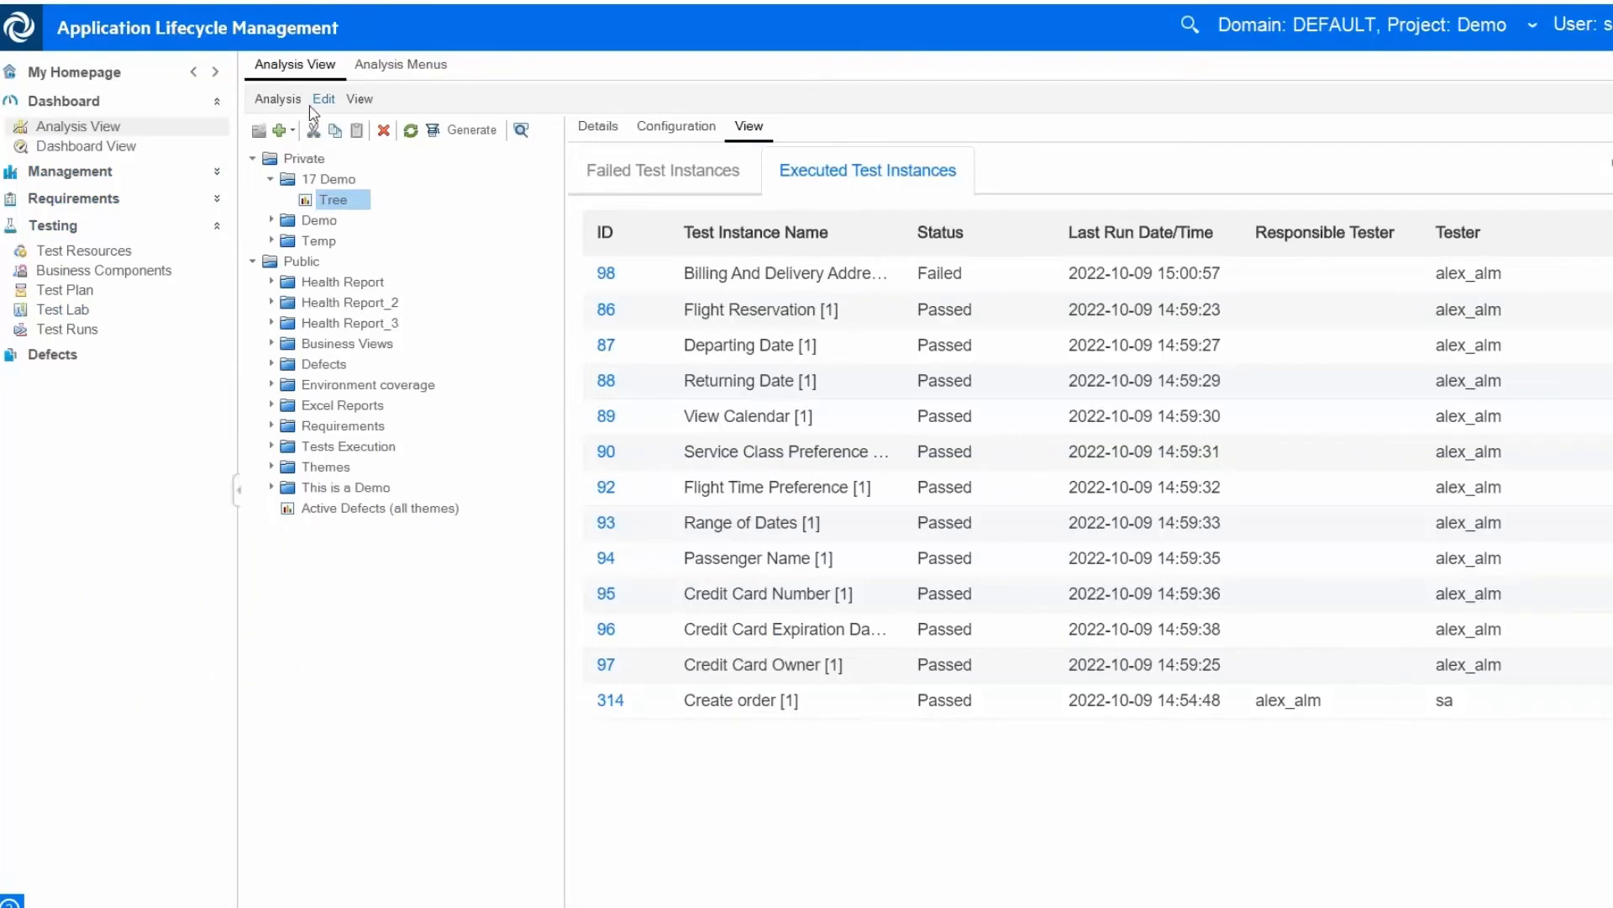
Create a Summary Graph for the Defects entity in the 17 Demo folder, named "Defects fixed in last 7 days".
click(326, 179)
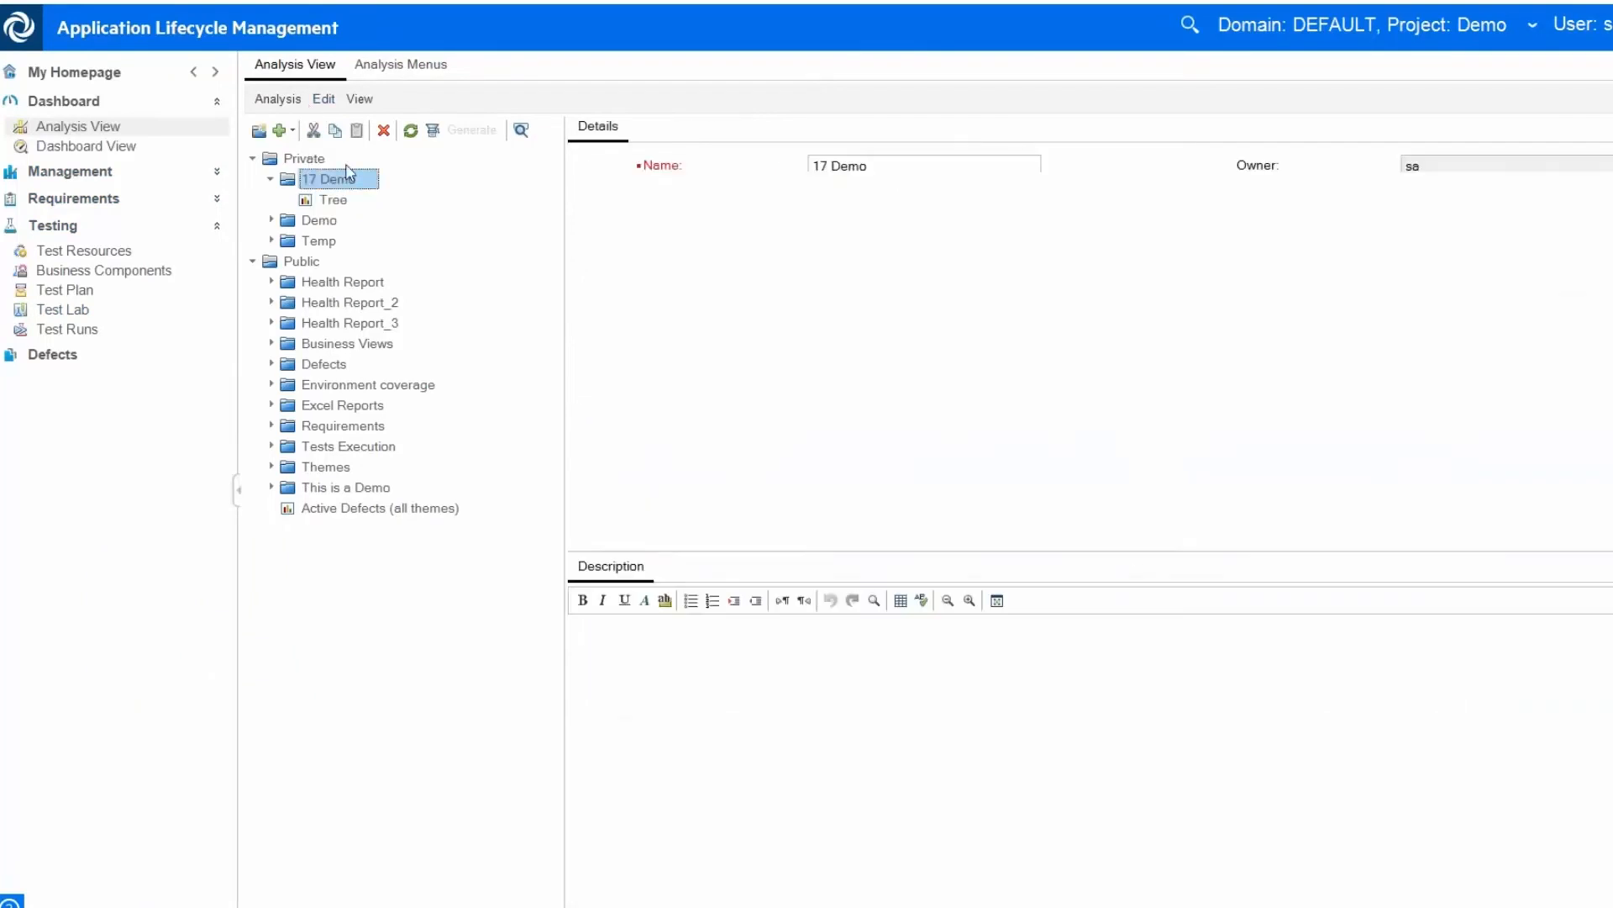
click(286, 130)
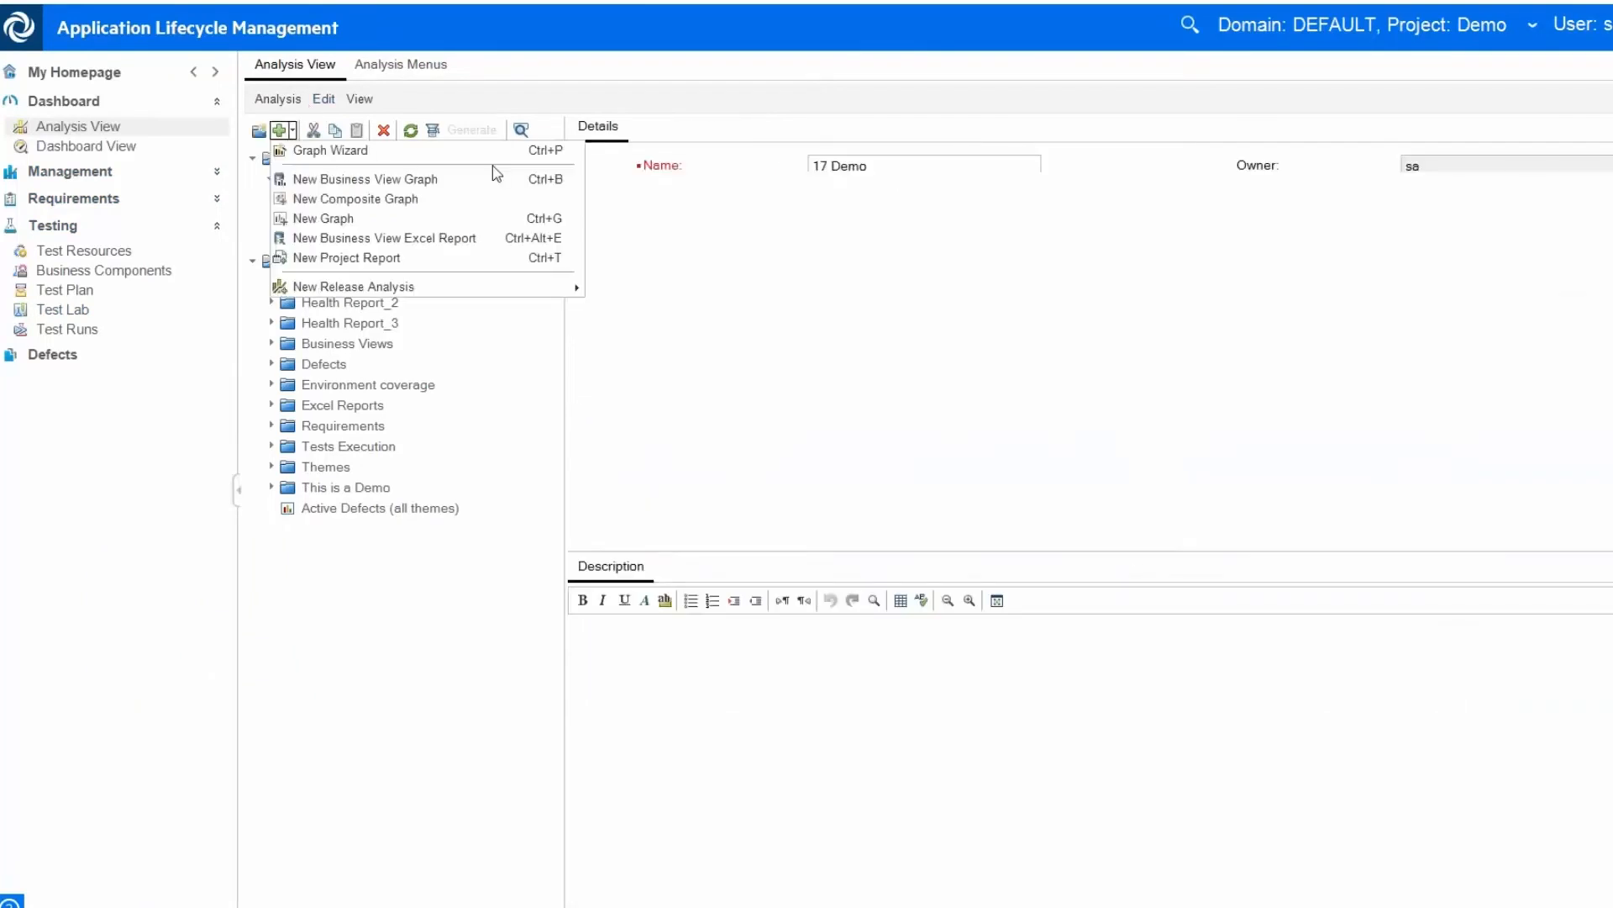
click(467, 220)
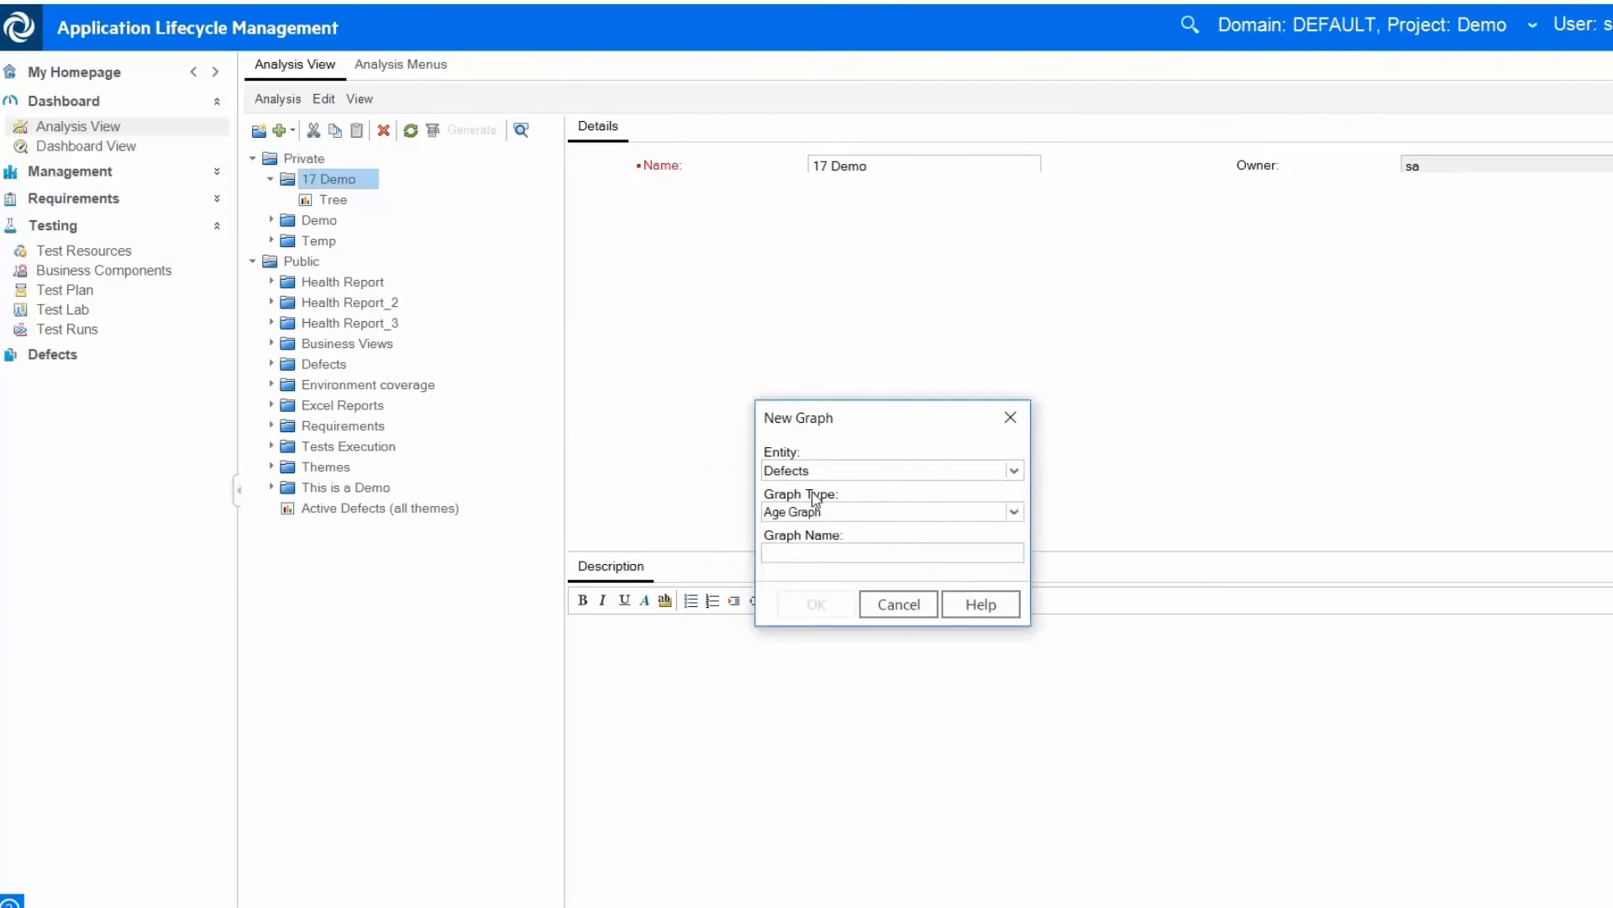
click(1011, 514)
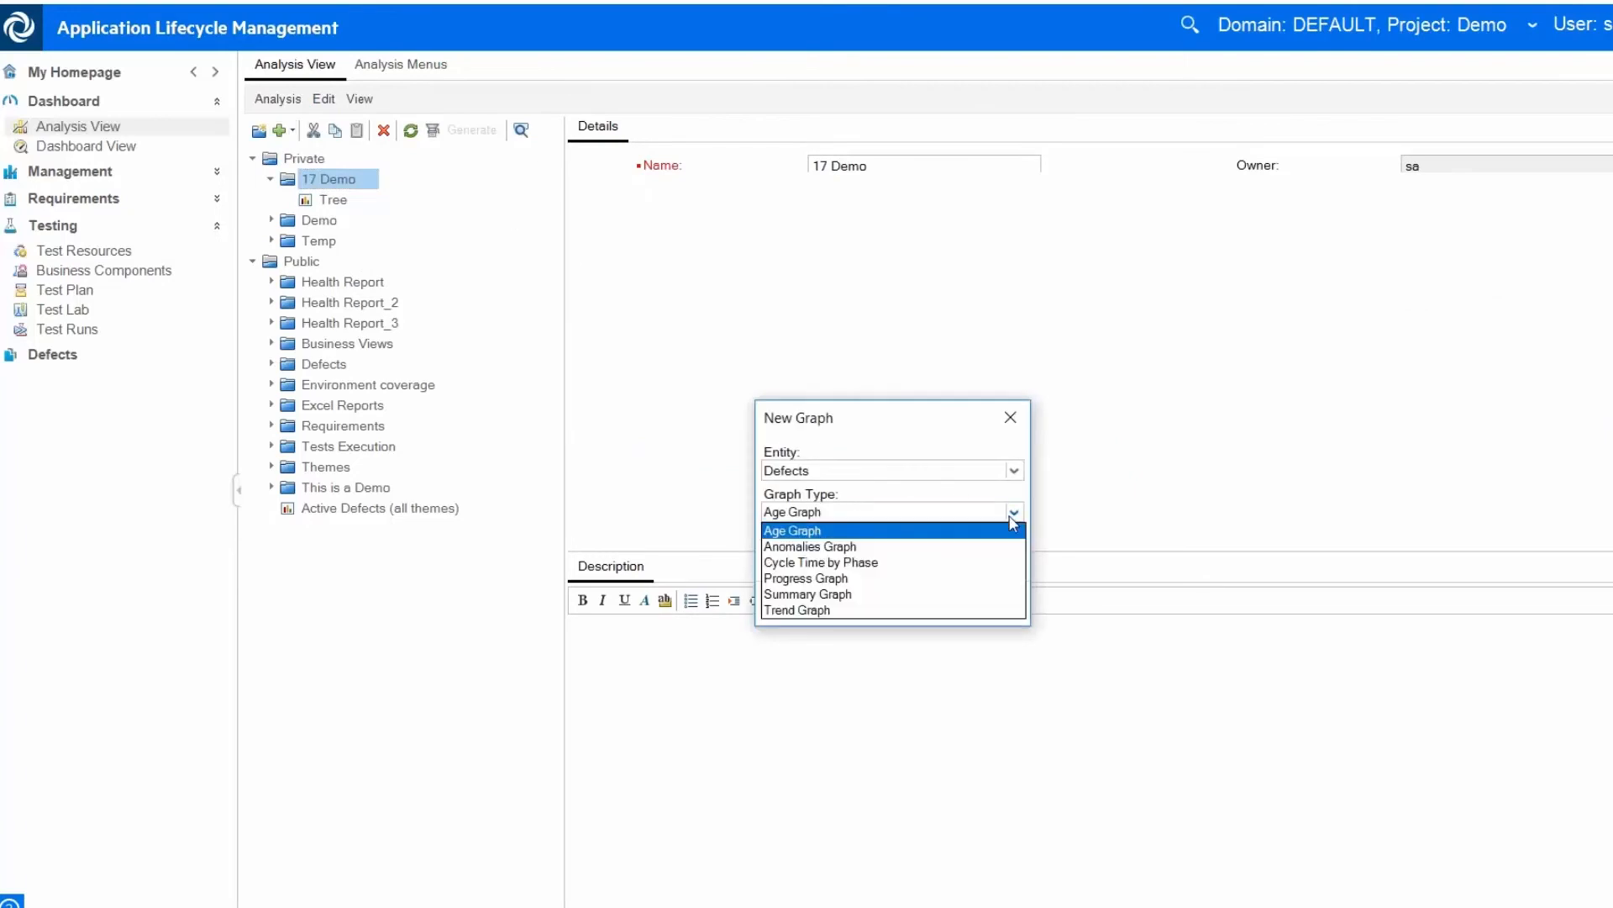
click(828, 594)
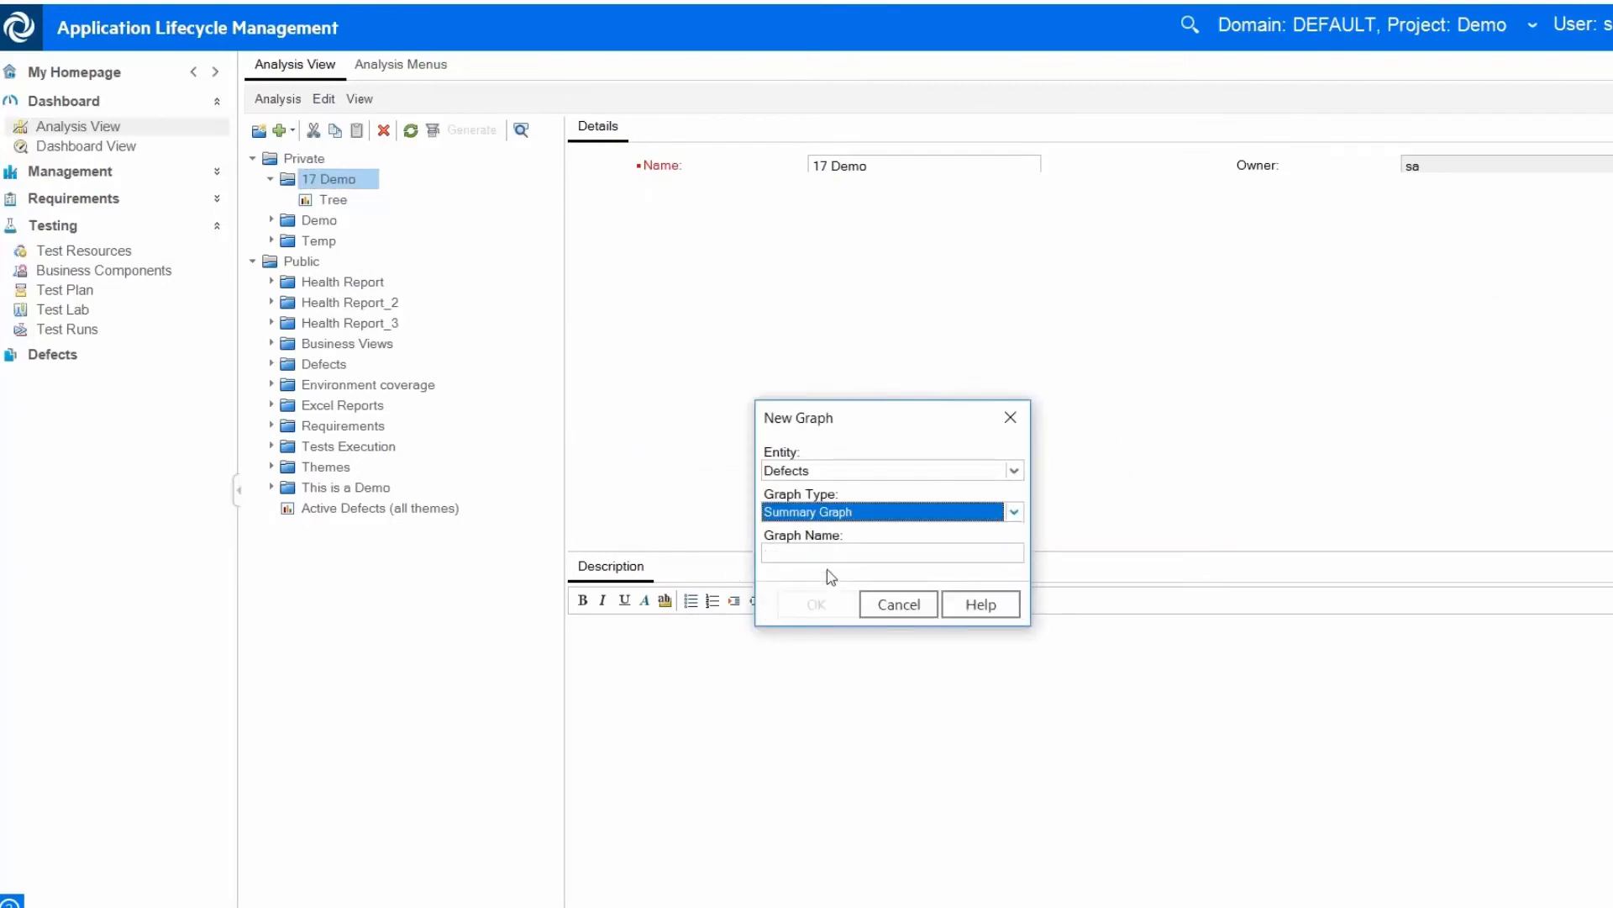
text(Defects found in last 7 days)
key(Return)
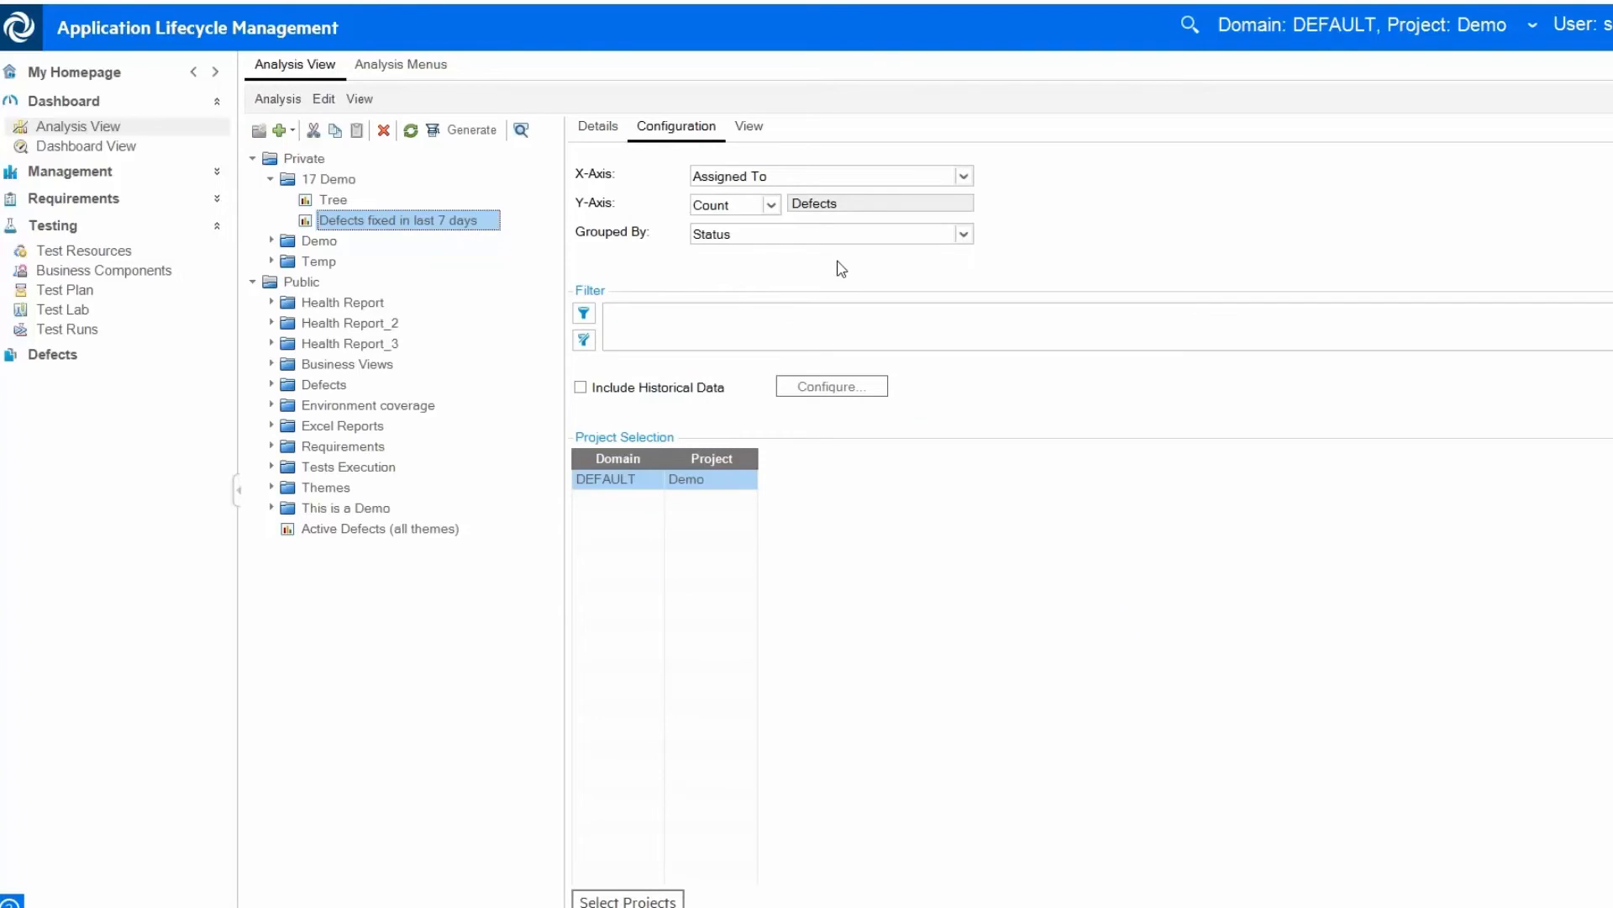
Set the defect graph's X-axis to Status and group its data by Severity.
click(945, 238)
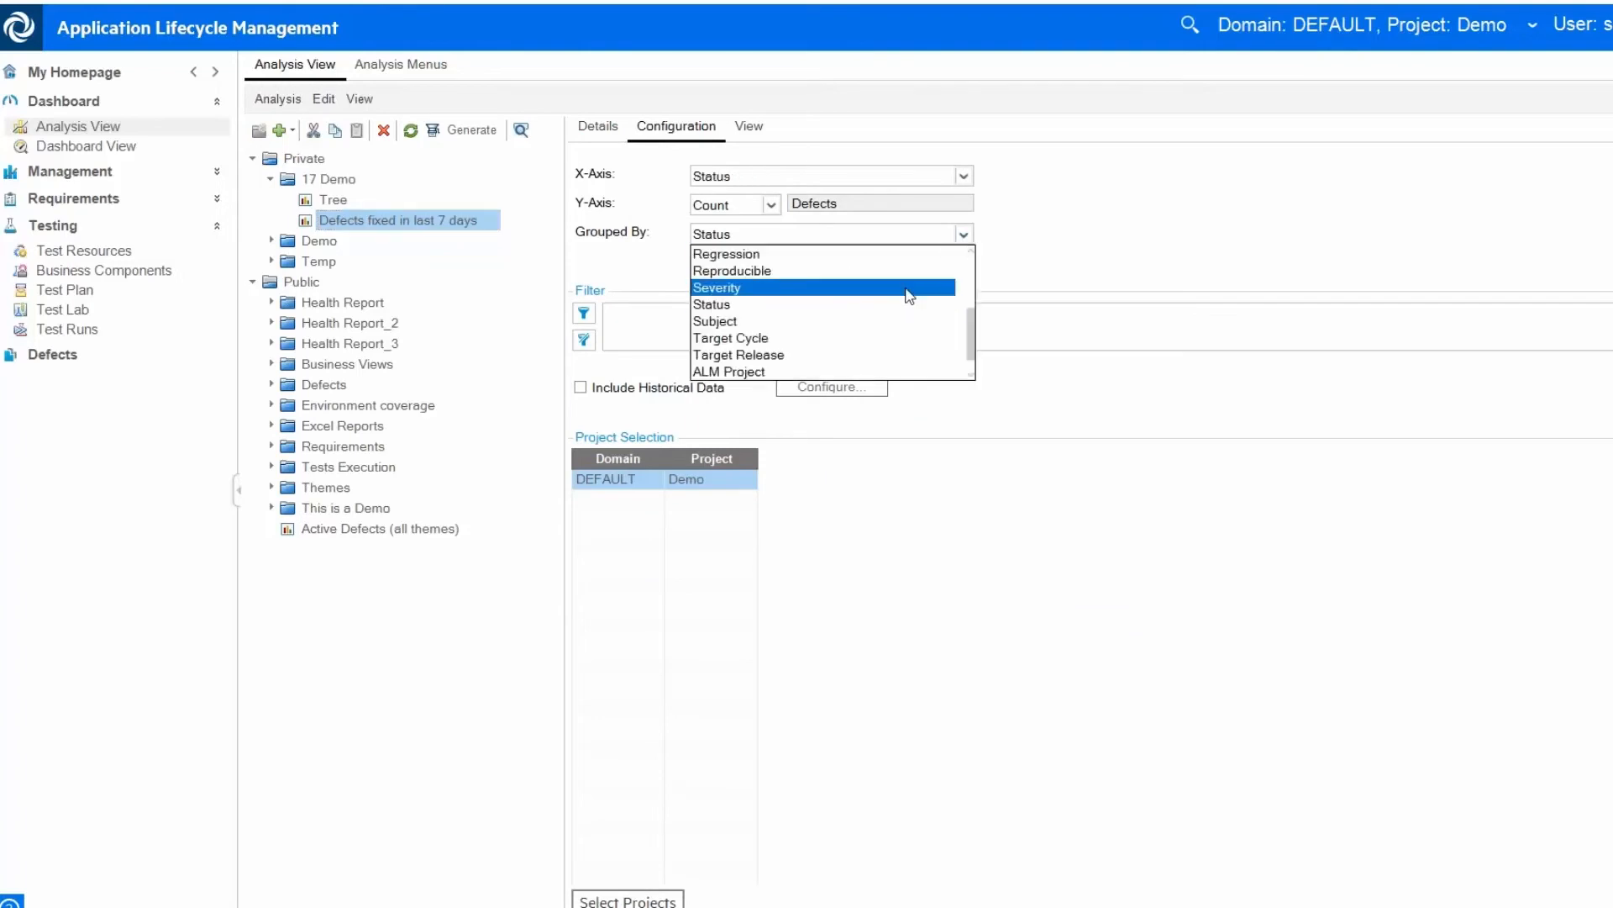
click(909, 296)
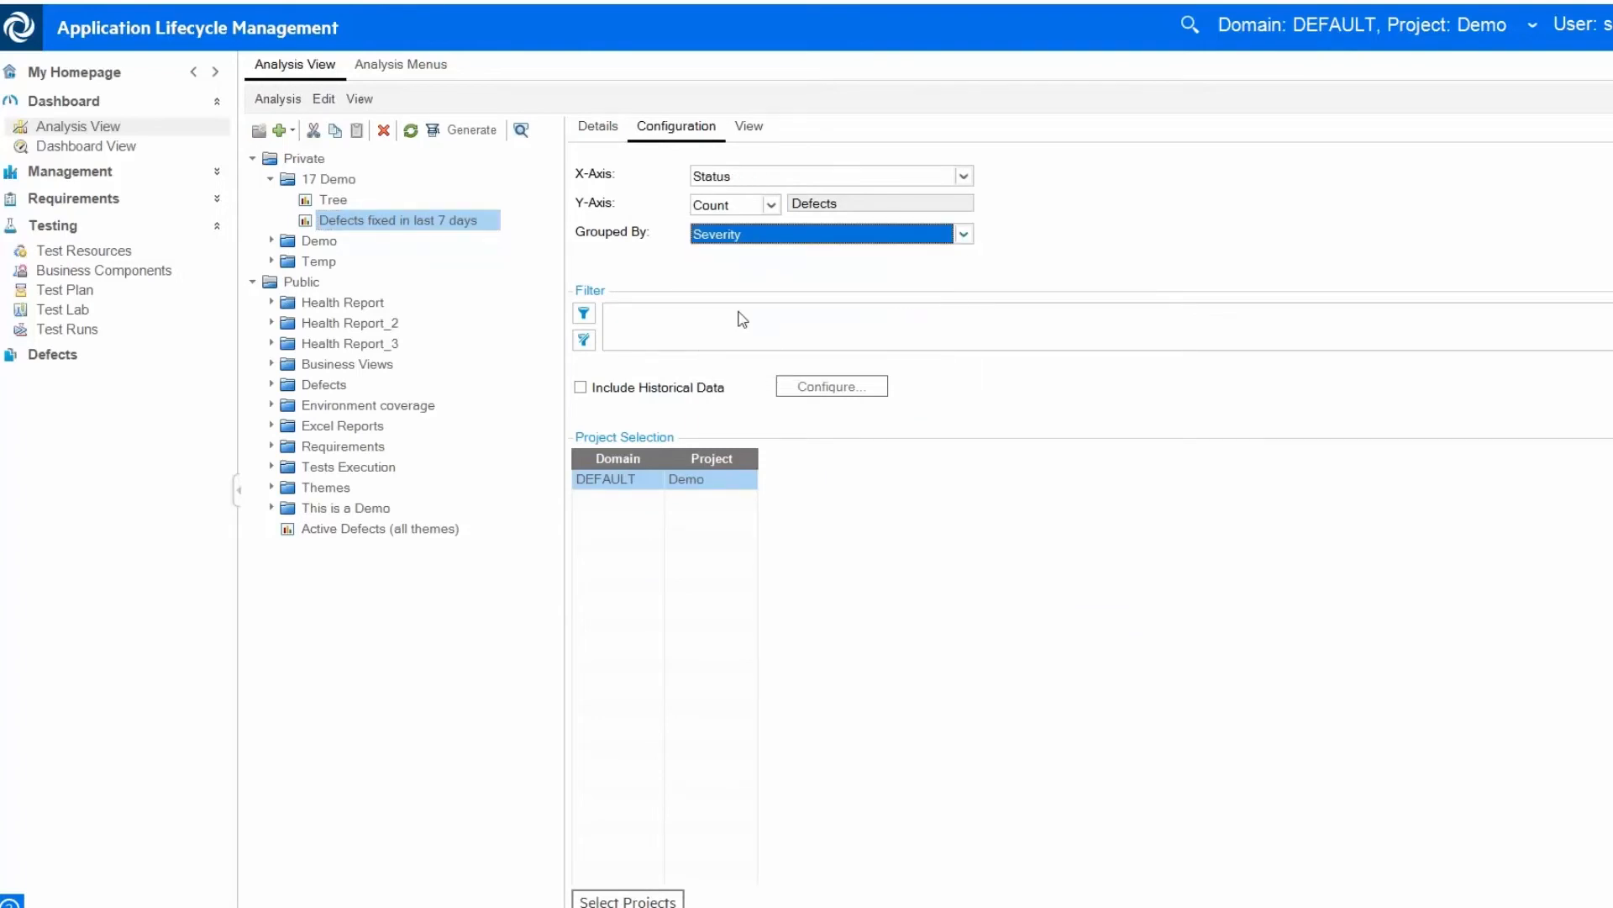
Filter the defect graph by Detected in Release to Release 17 of the ALM Demo Application folder.
click(586, 315)
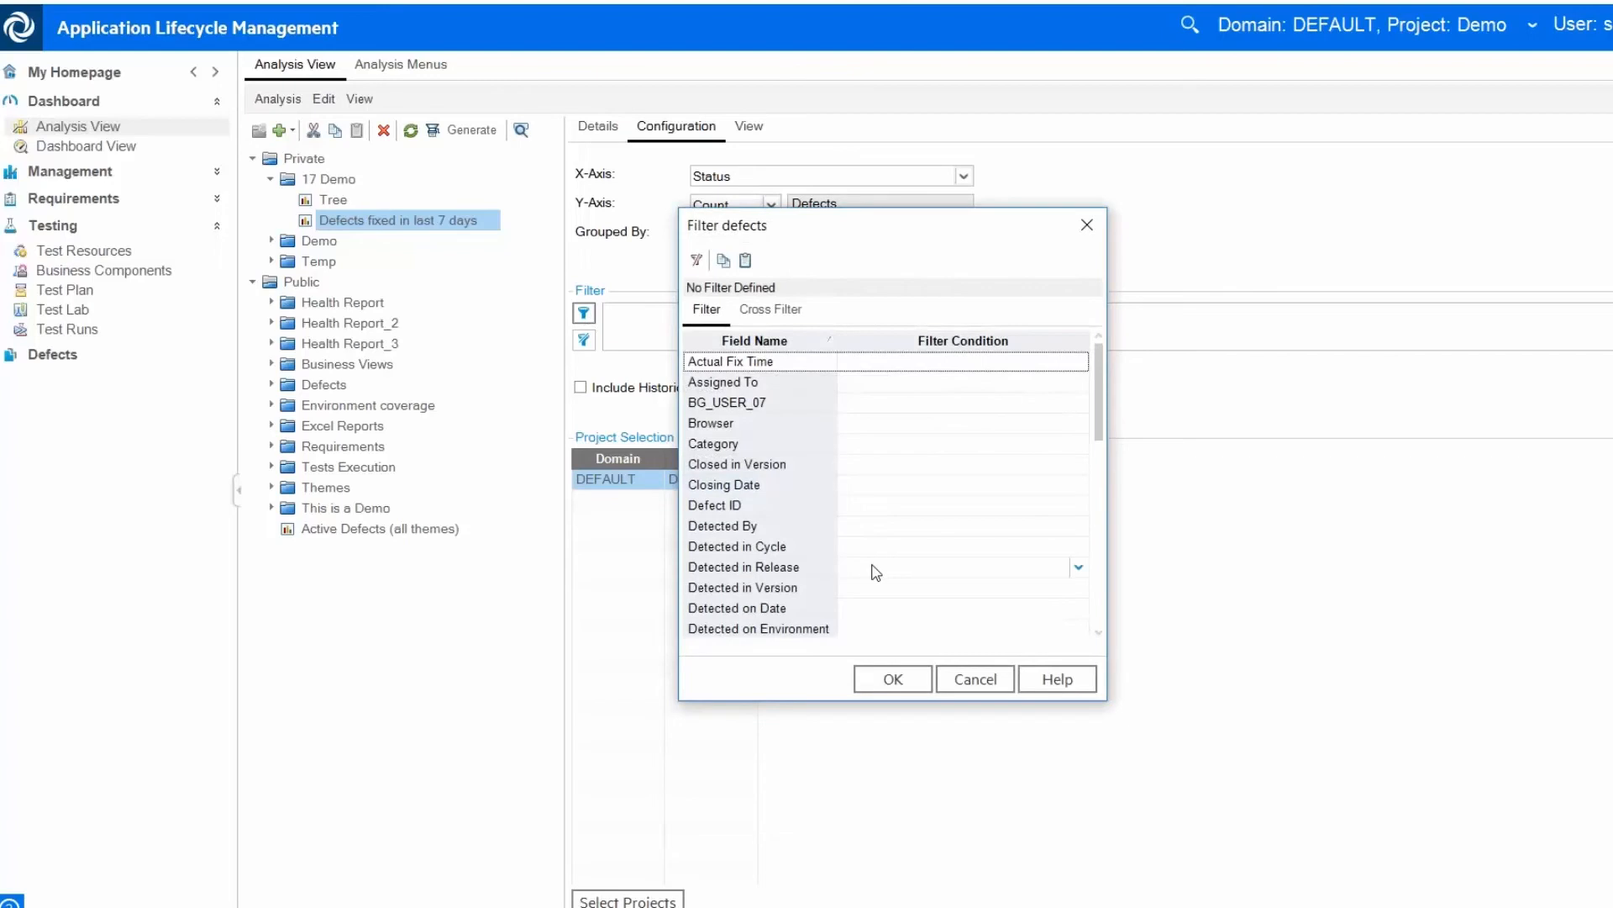
click(1078, 567)
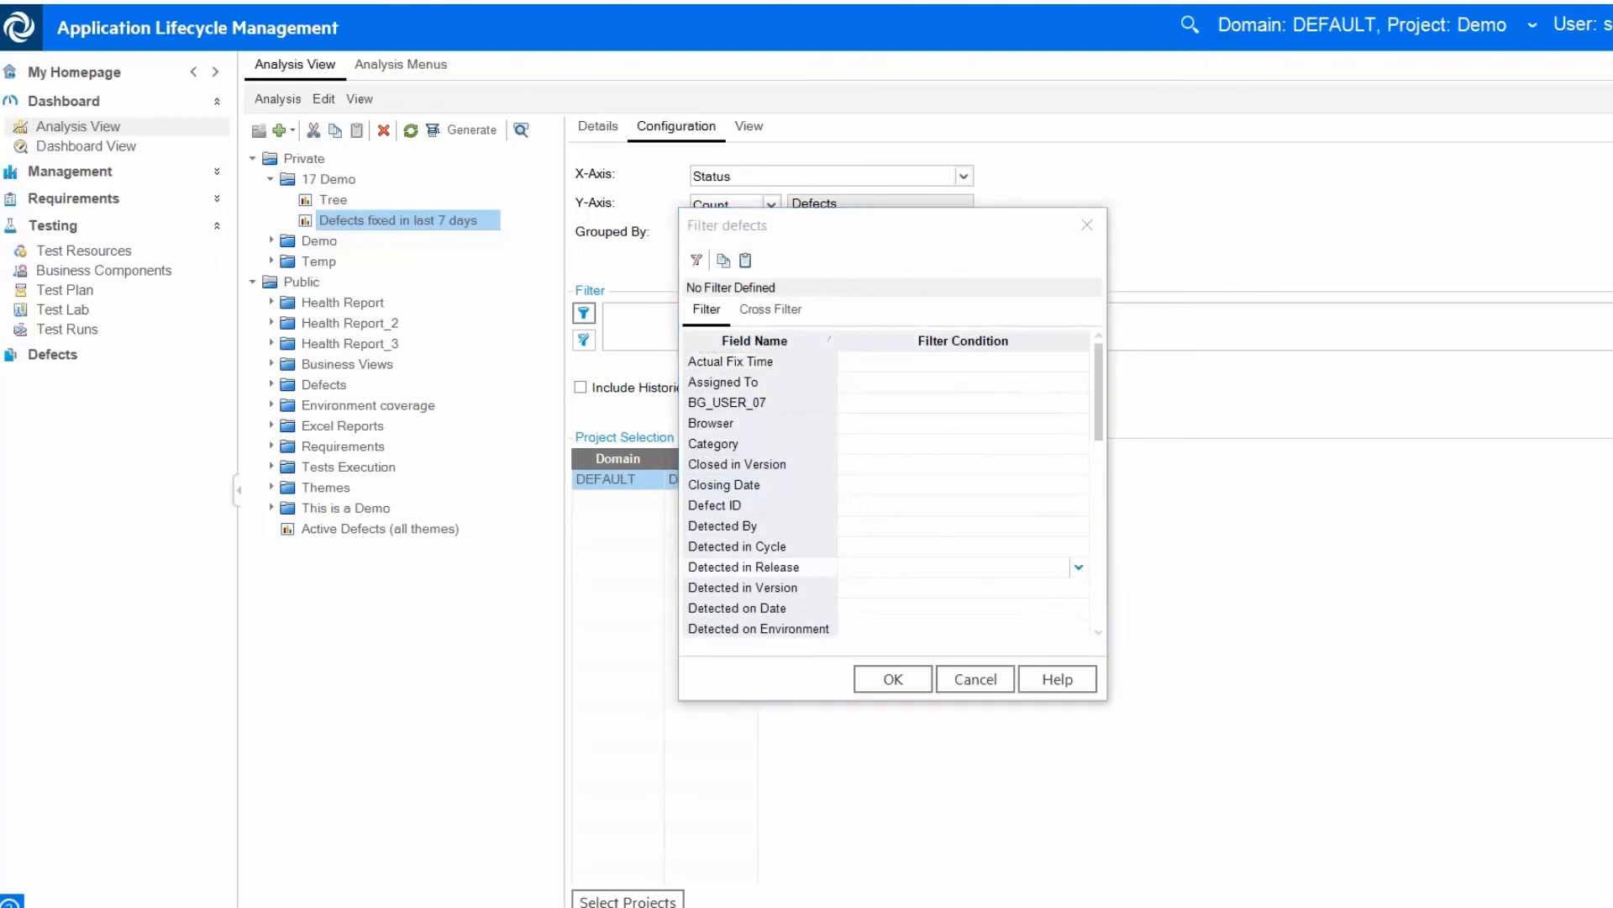
click(704, 429)
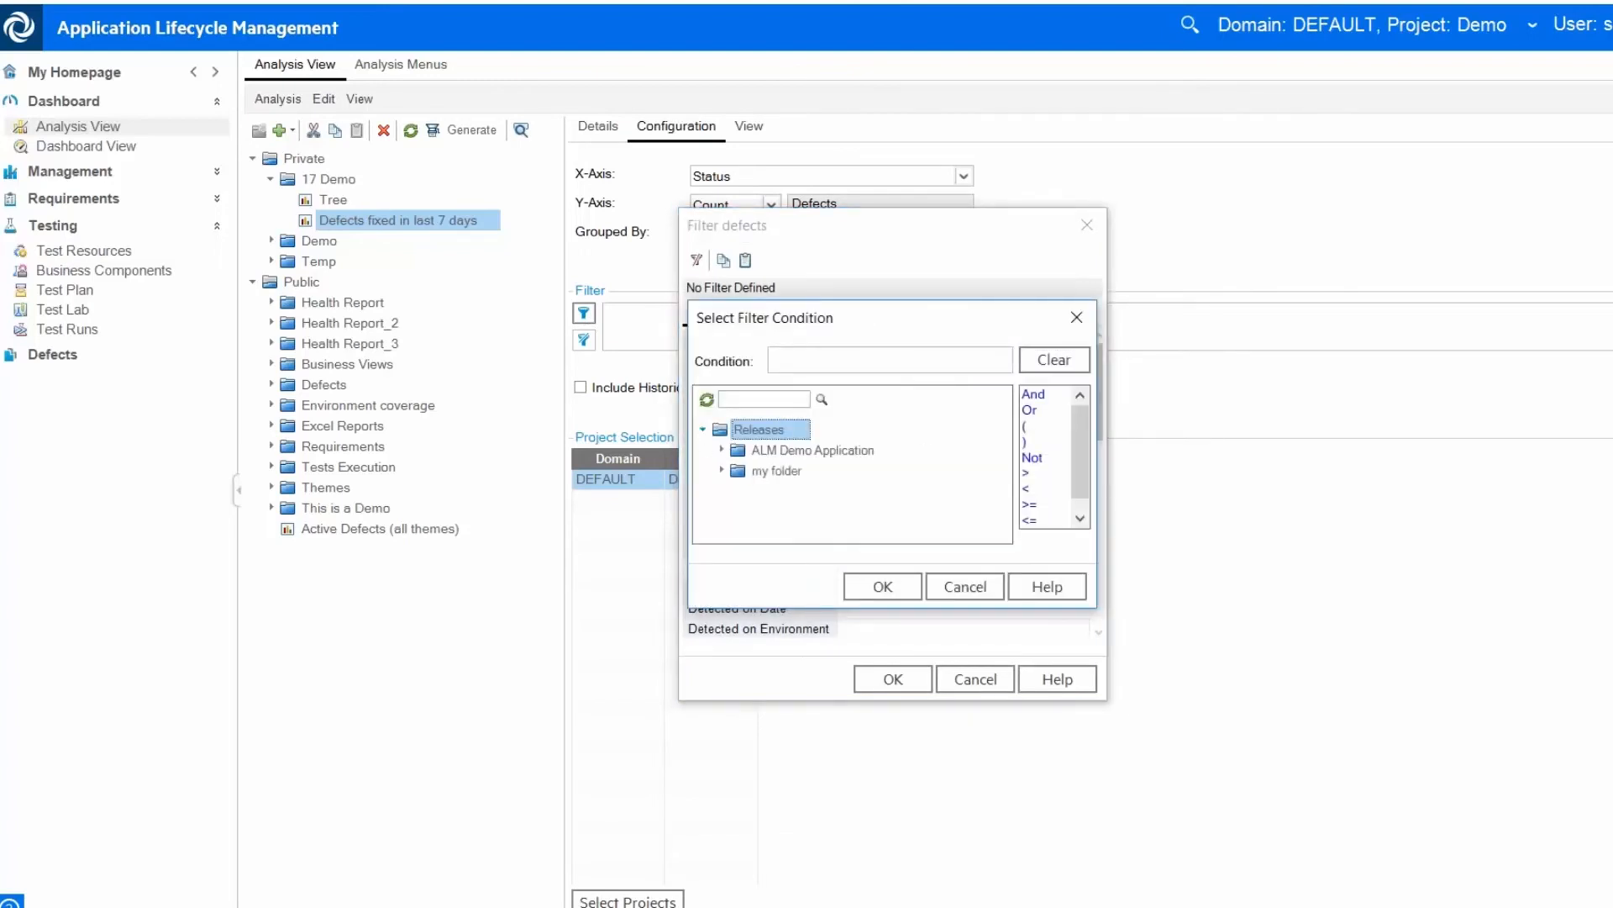
click(721, 451)
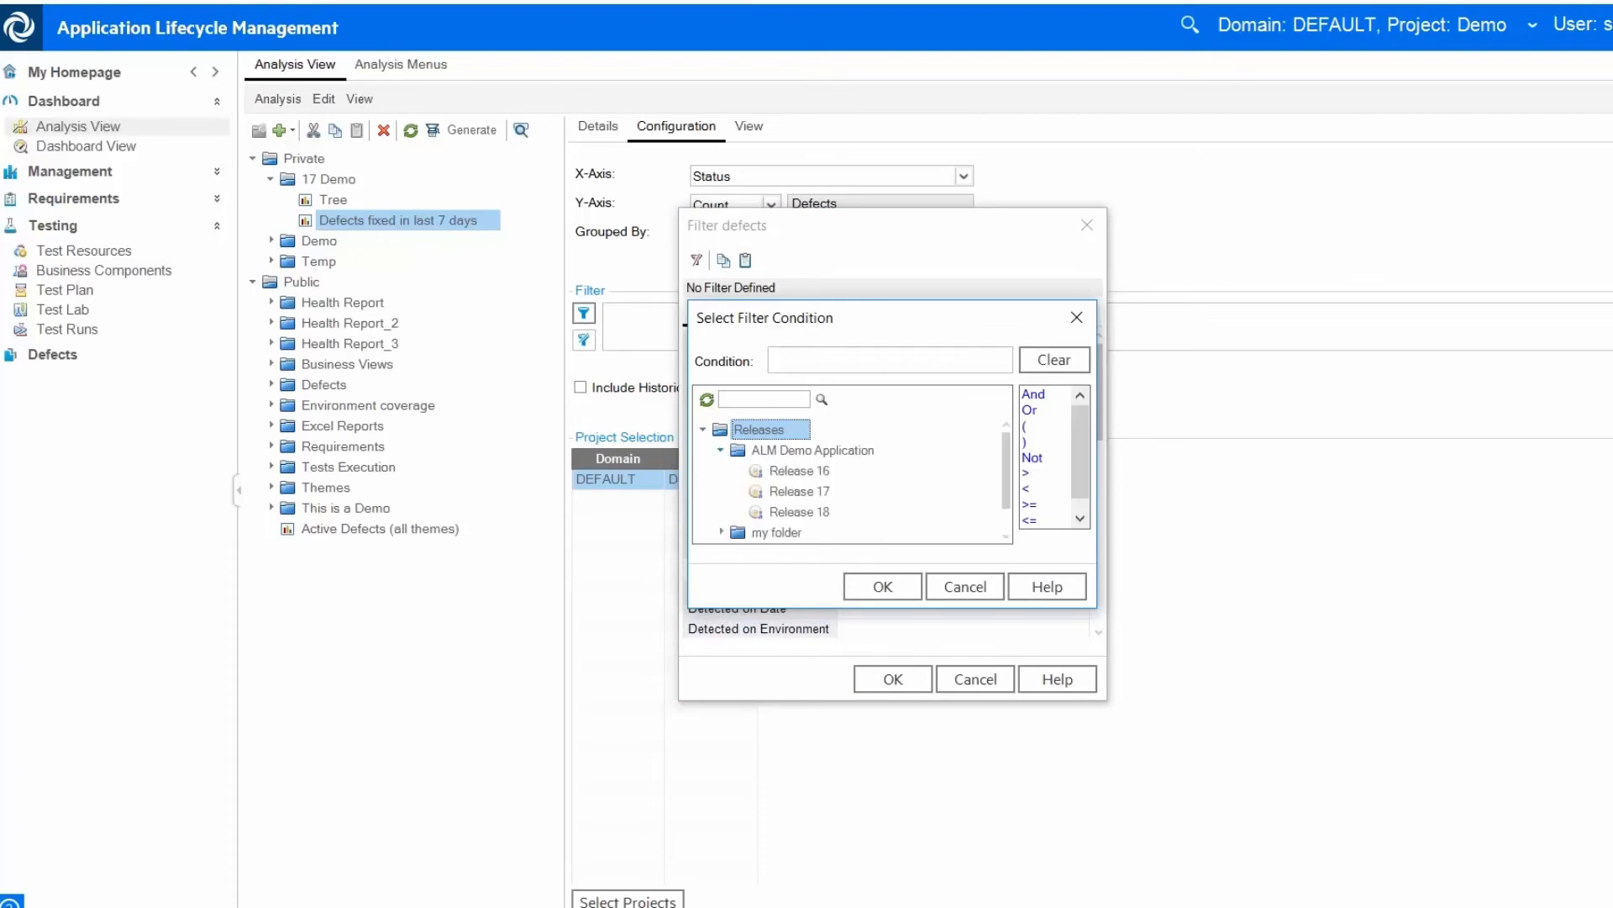
click(798, 490)
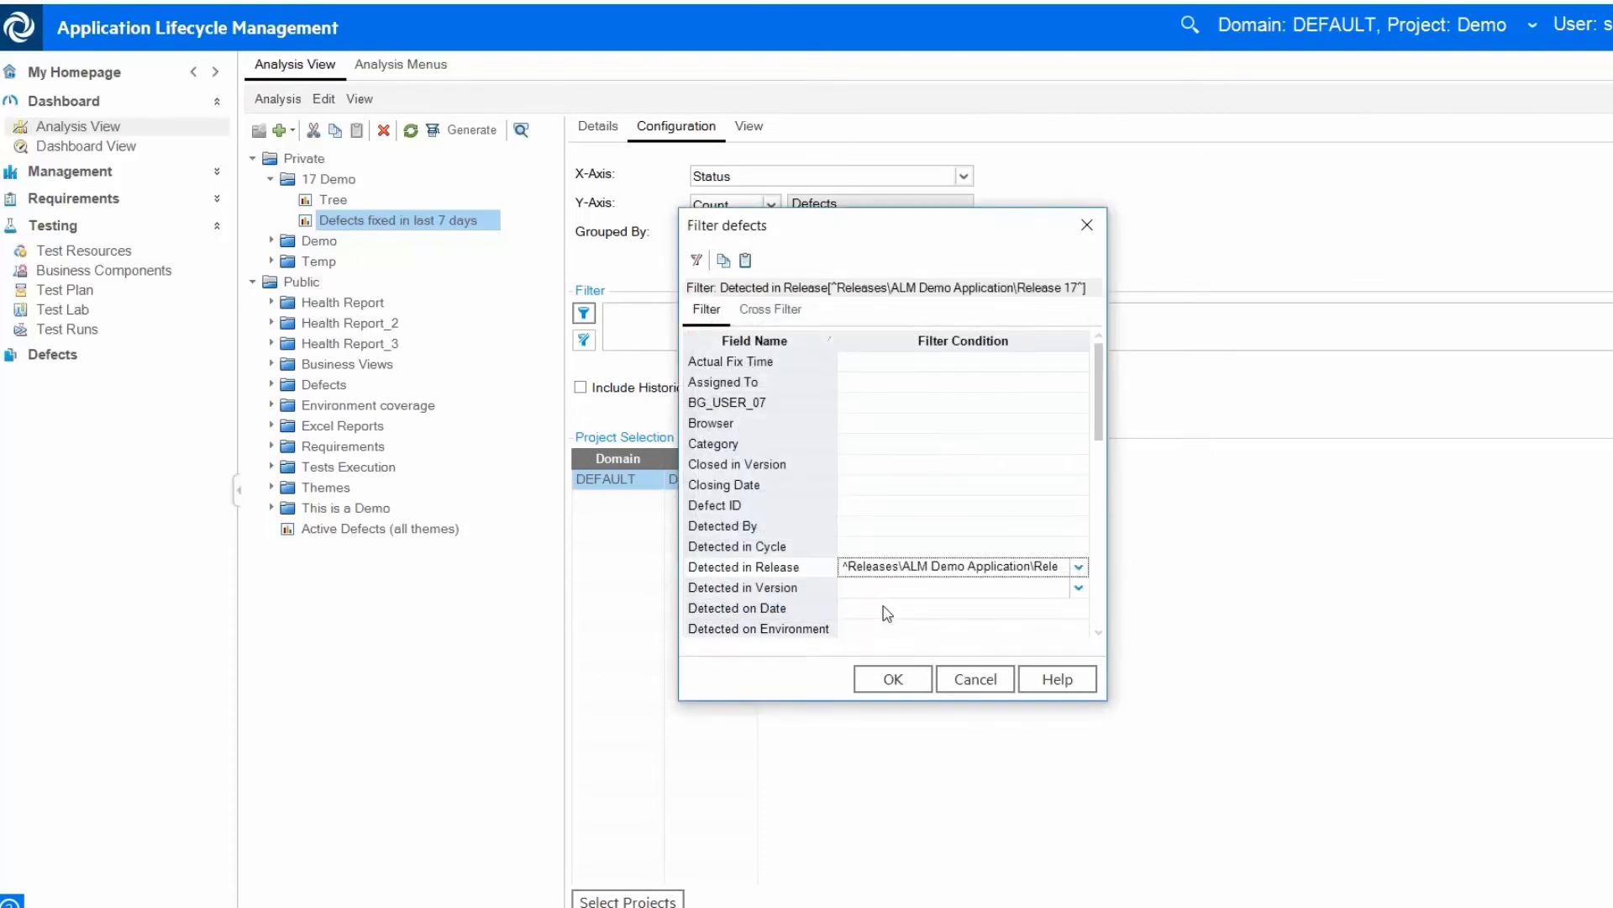
click(892, 677)
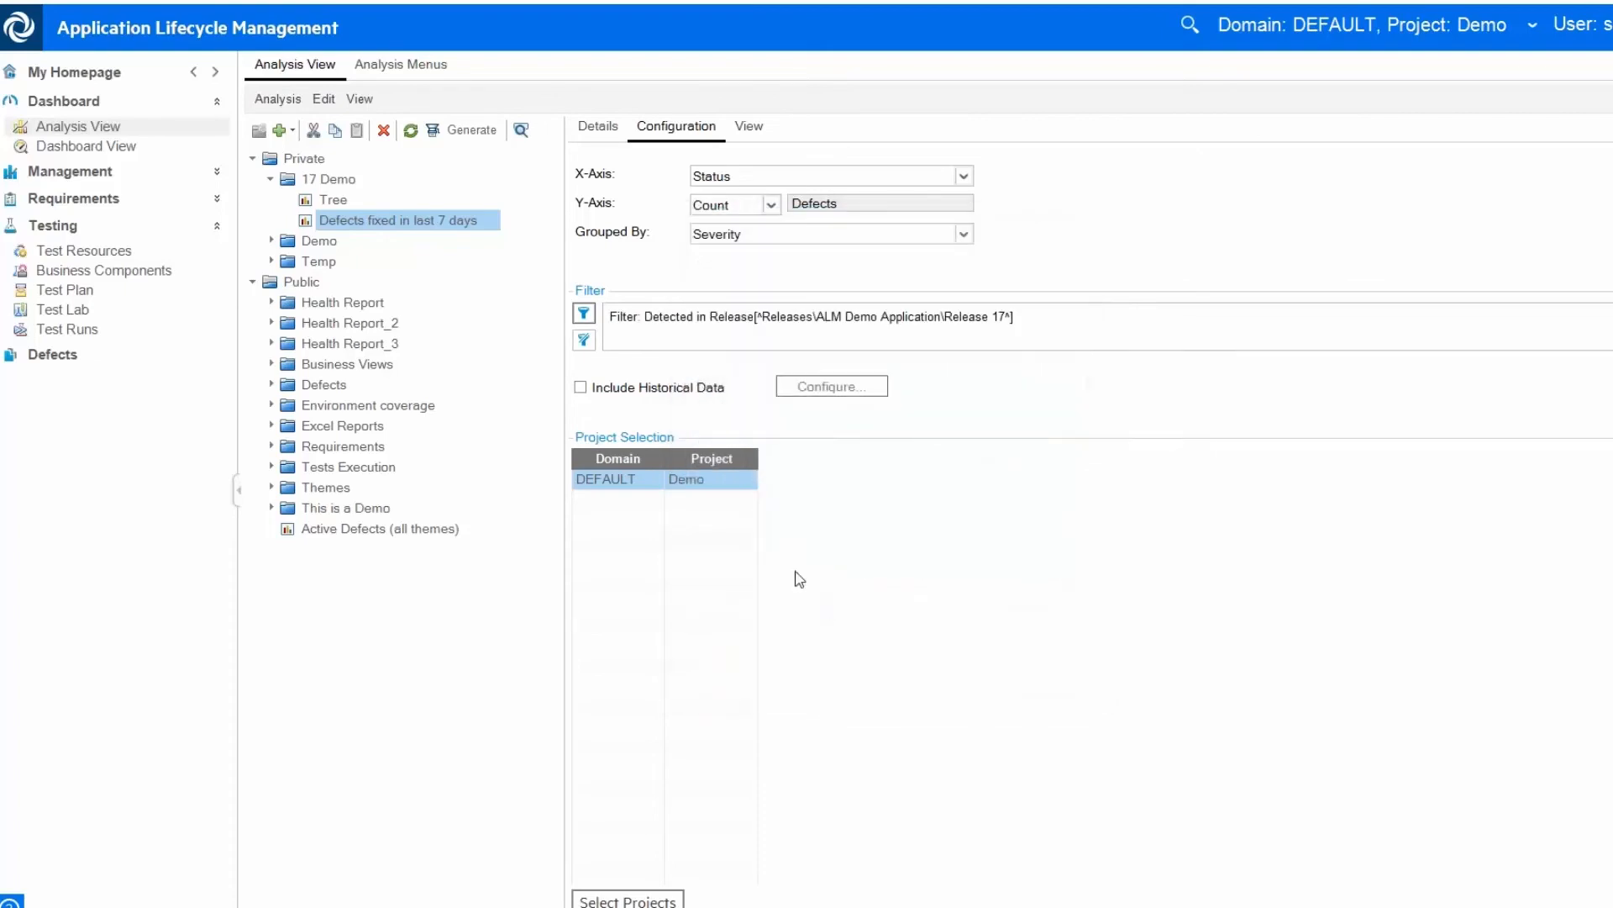
Include historical data in the graph and set the Status field's changed-to value to Fixed only.
click(580, 387)
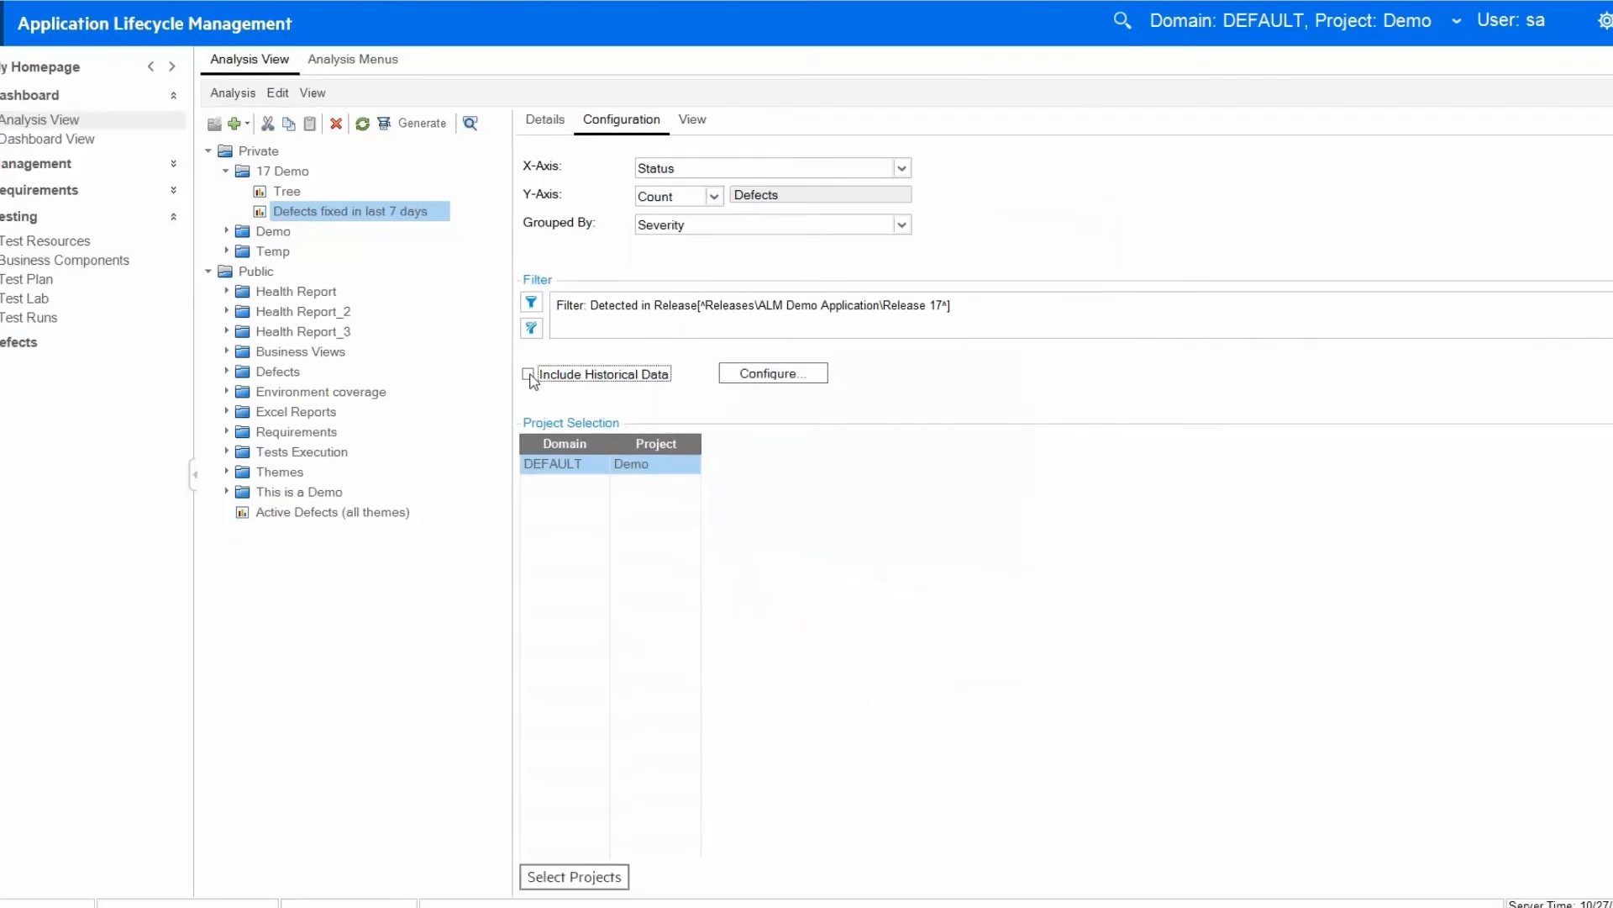
click(789, 376)
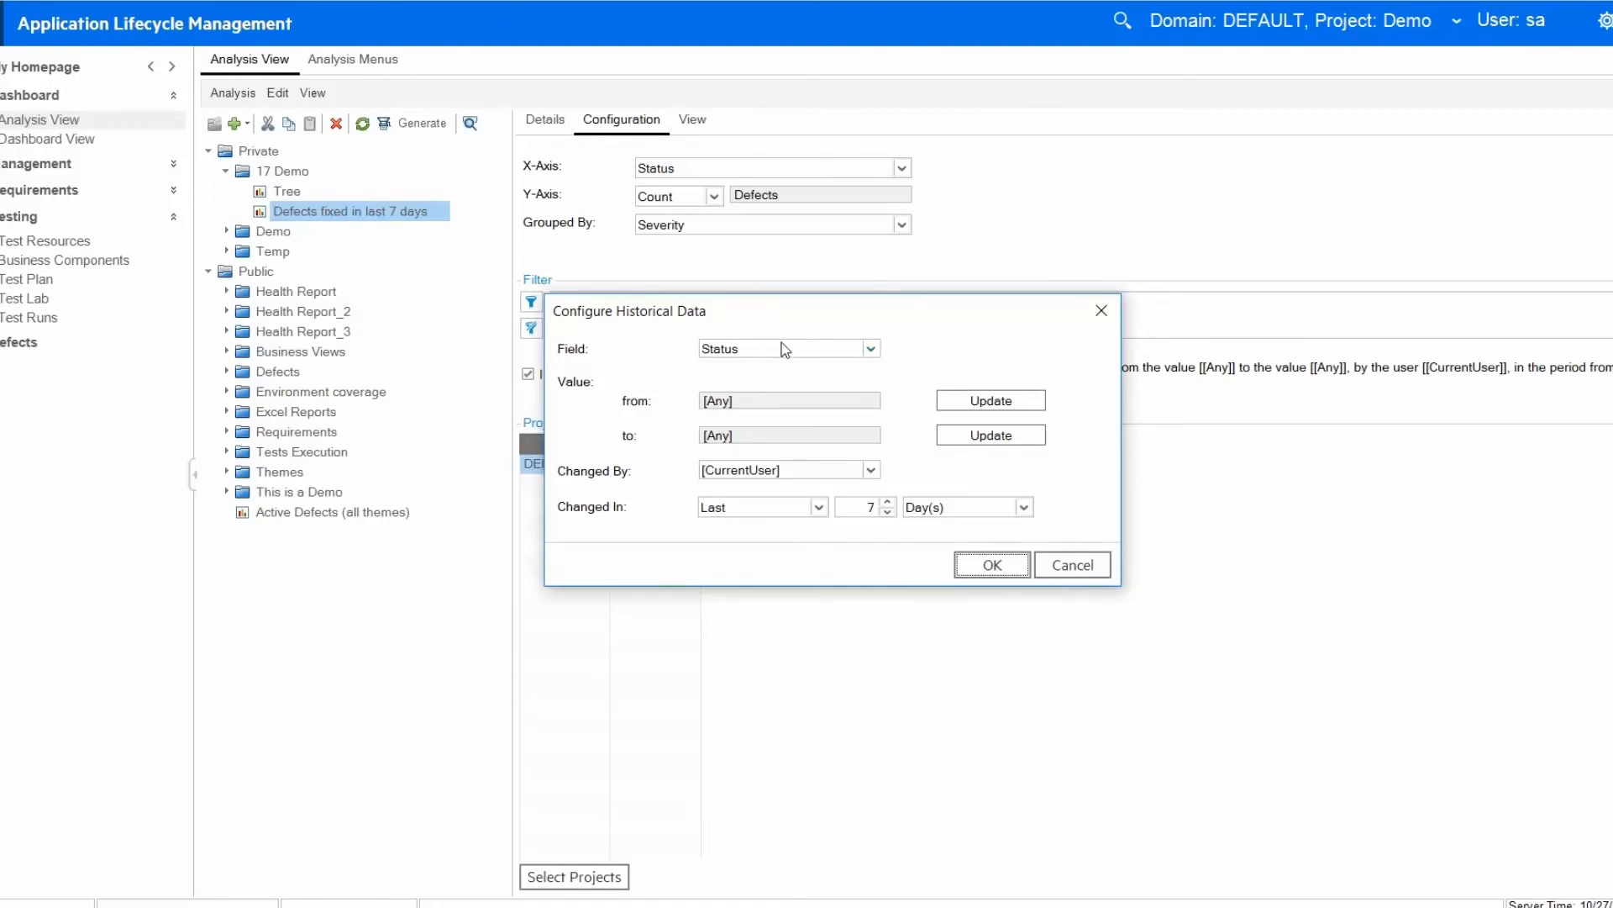
click(1001, 437)
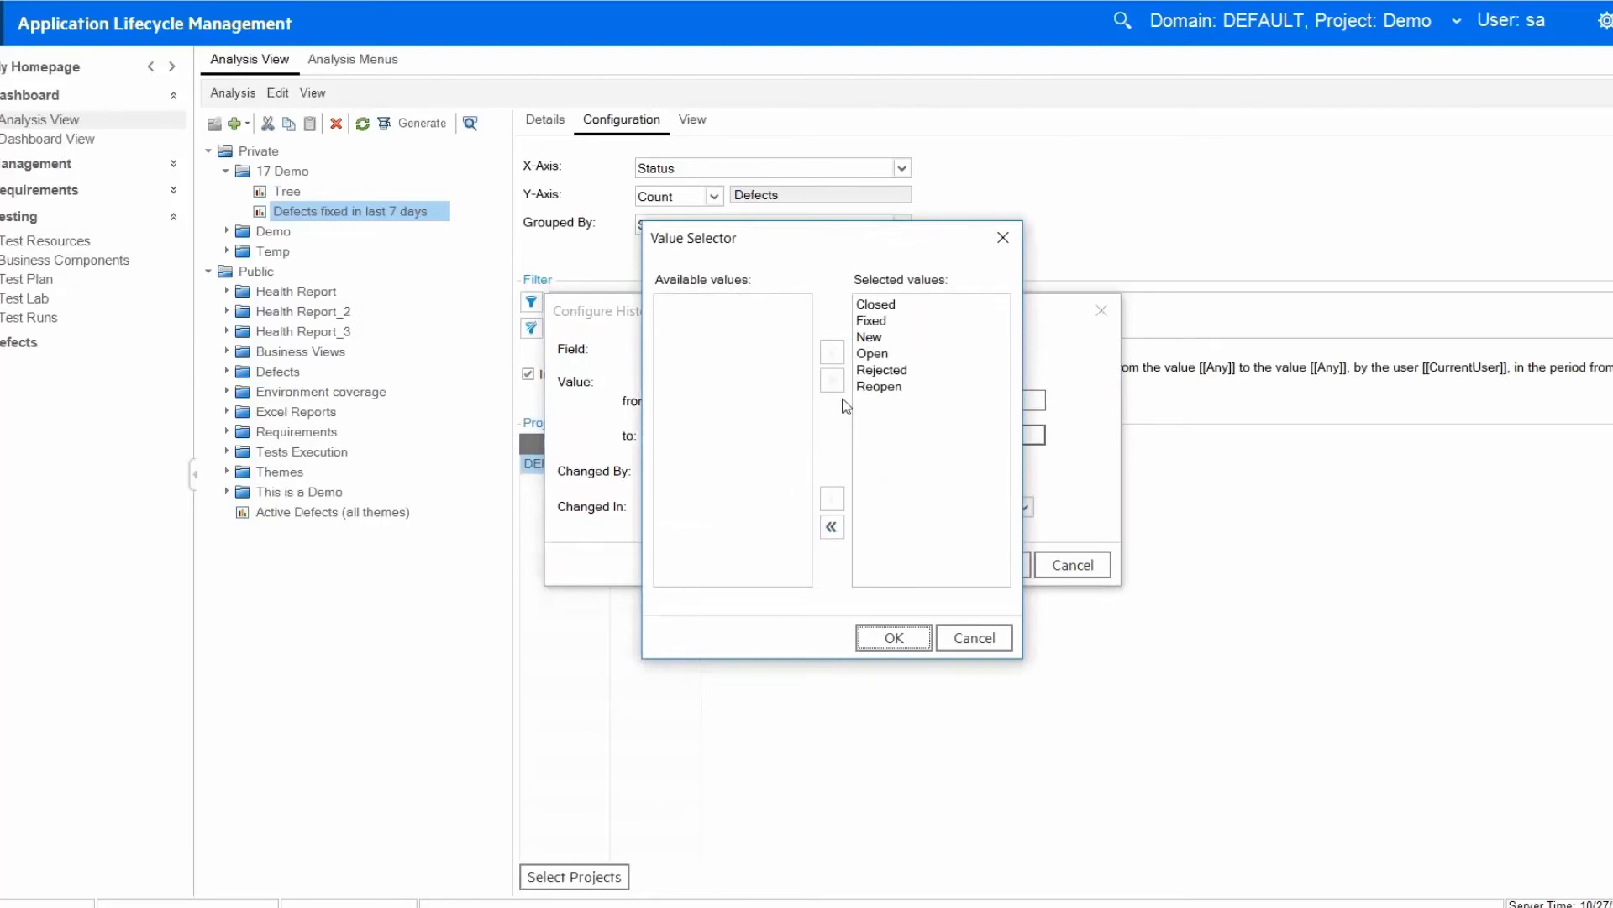
click(831, 527)
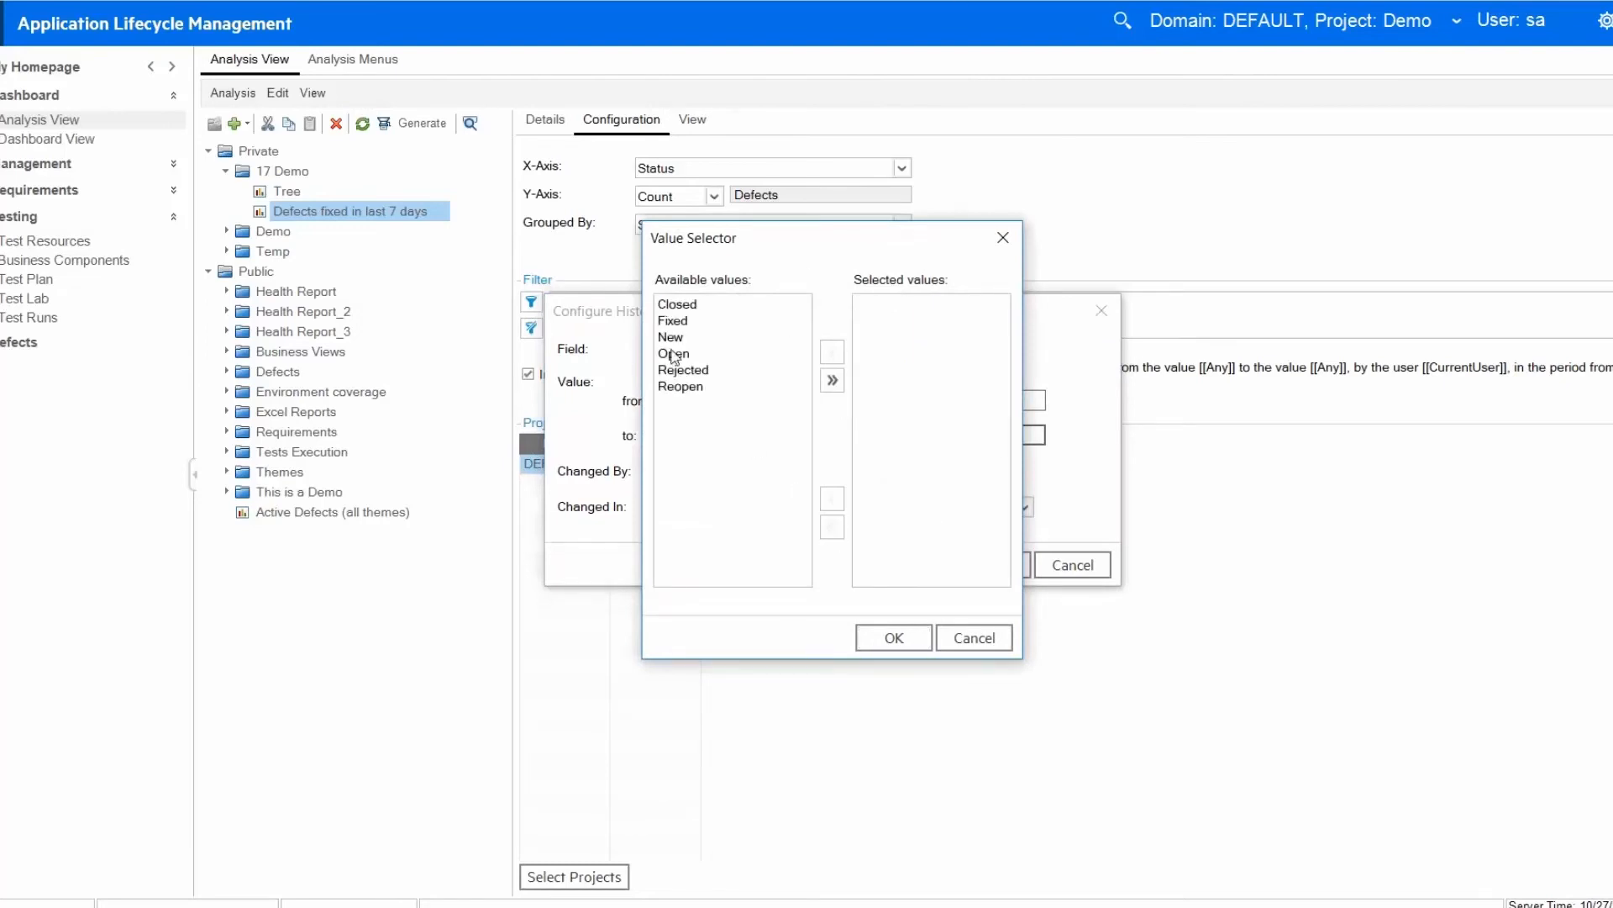
click(678, 322)
click(833, 354)
click(878, 639)
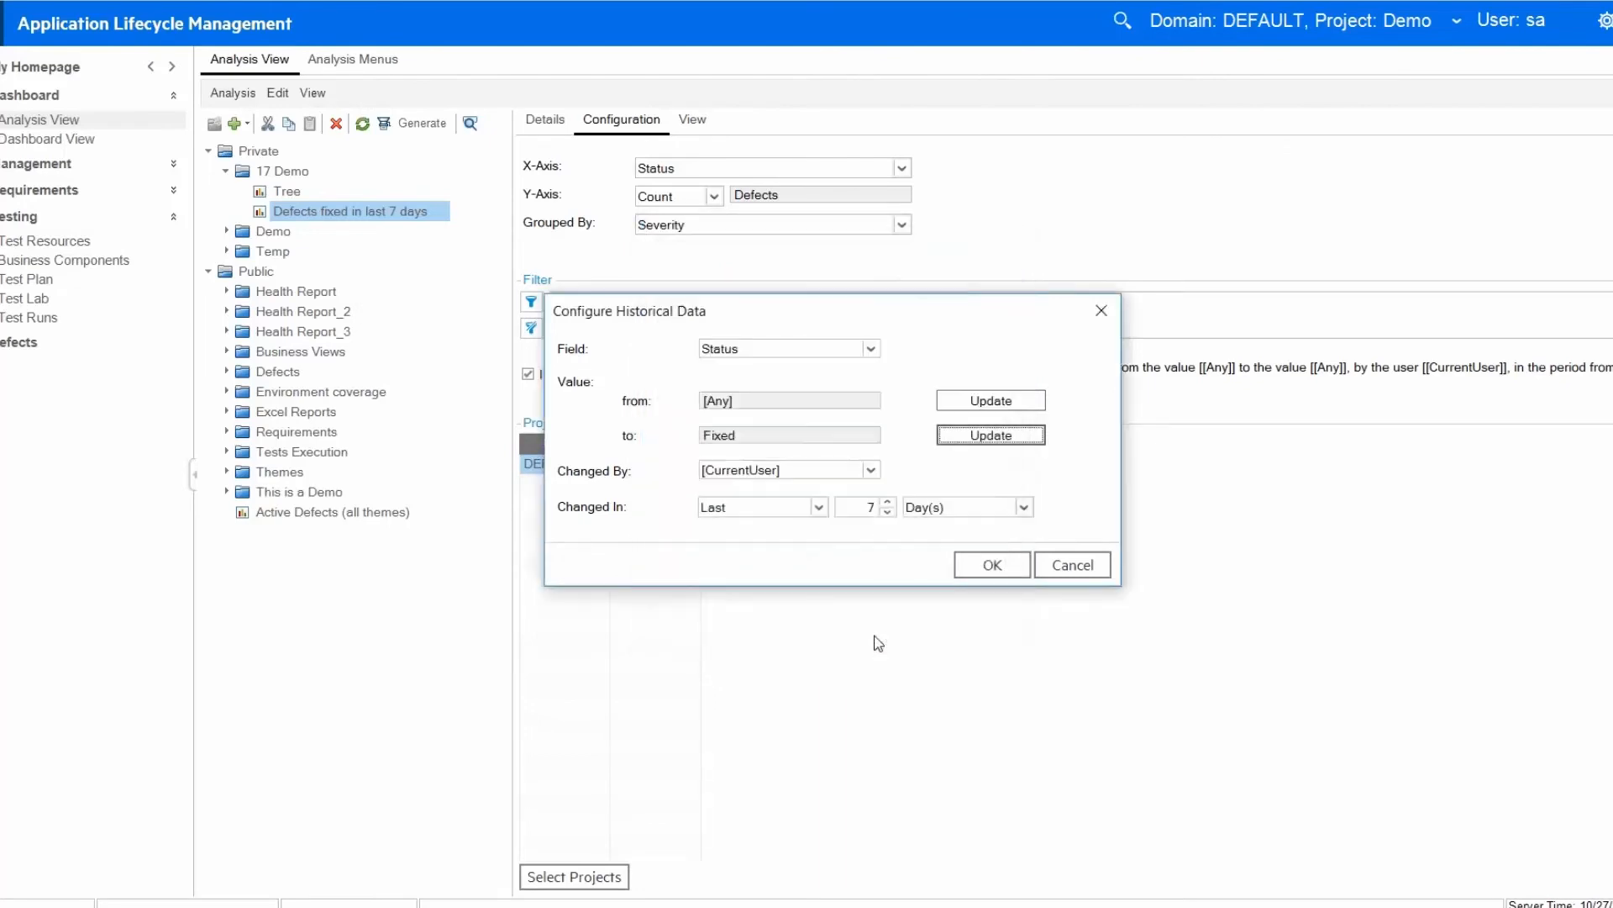
Set the historical data's Changed By to [Any], apply the configuration and display the defect graph.
click(872, 471)
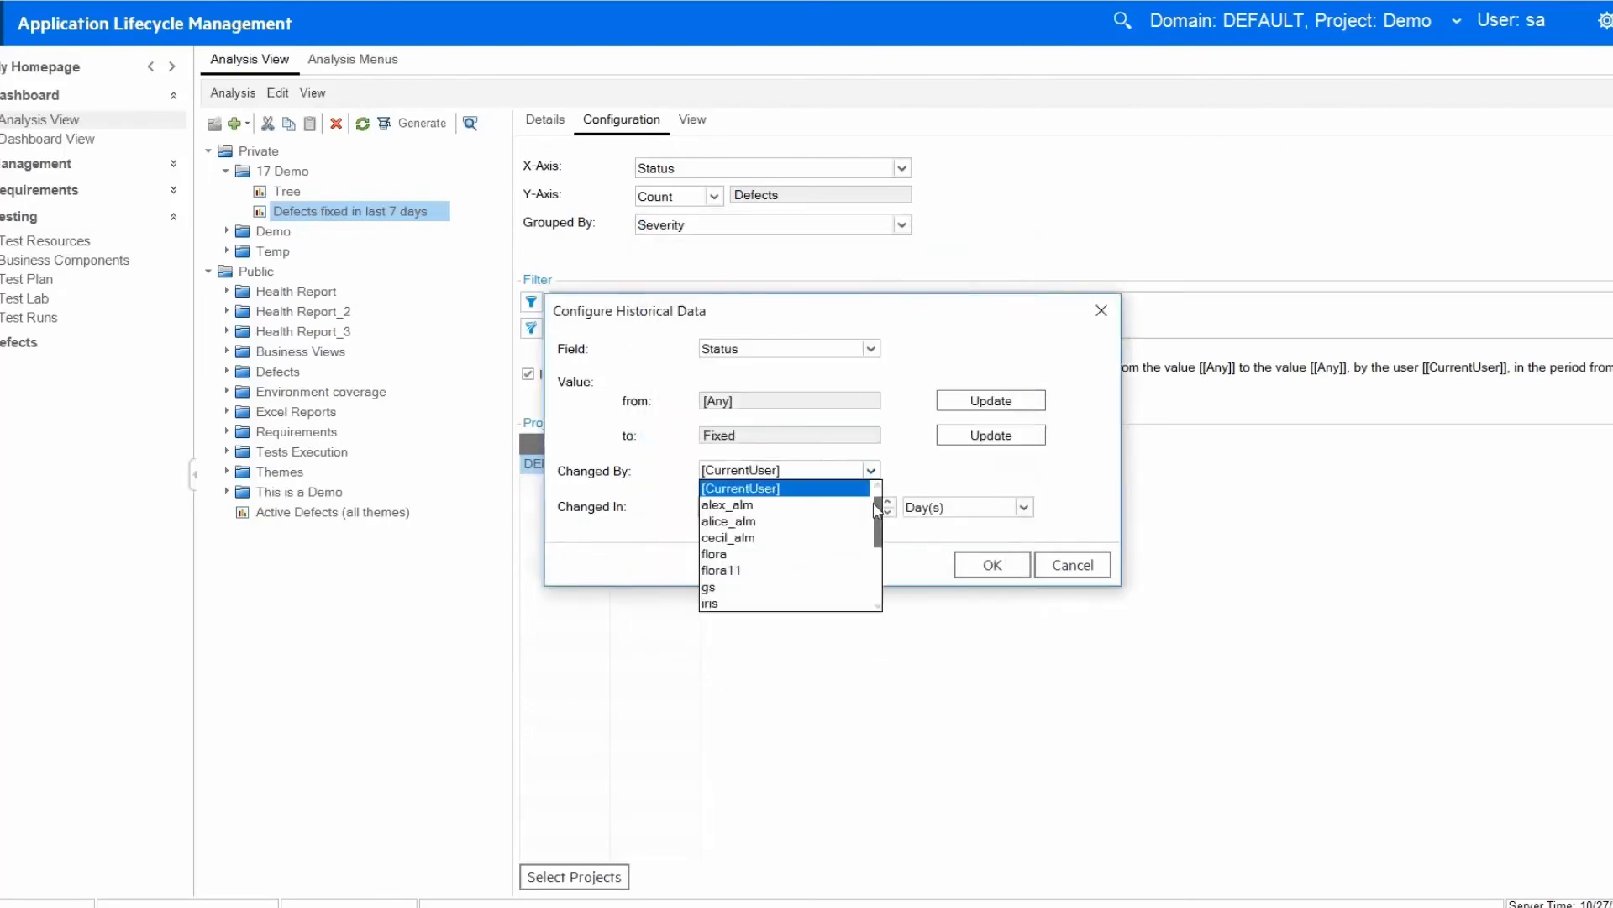
drag(877, 516, 878, 500)
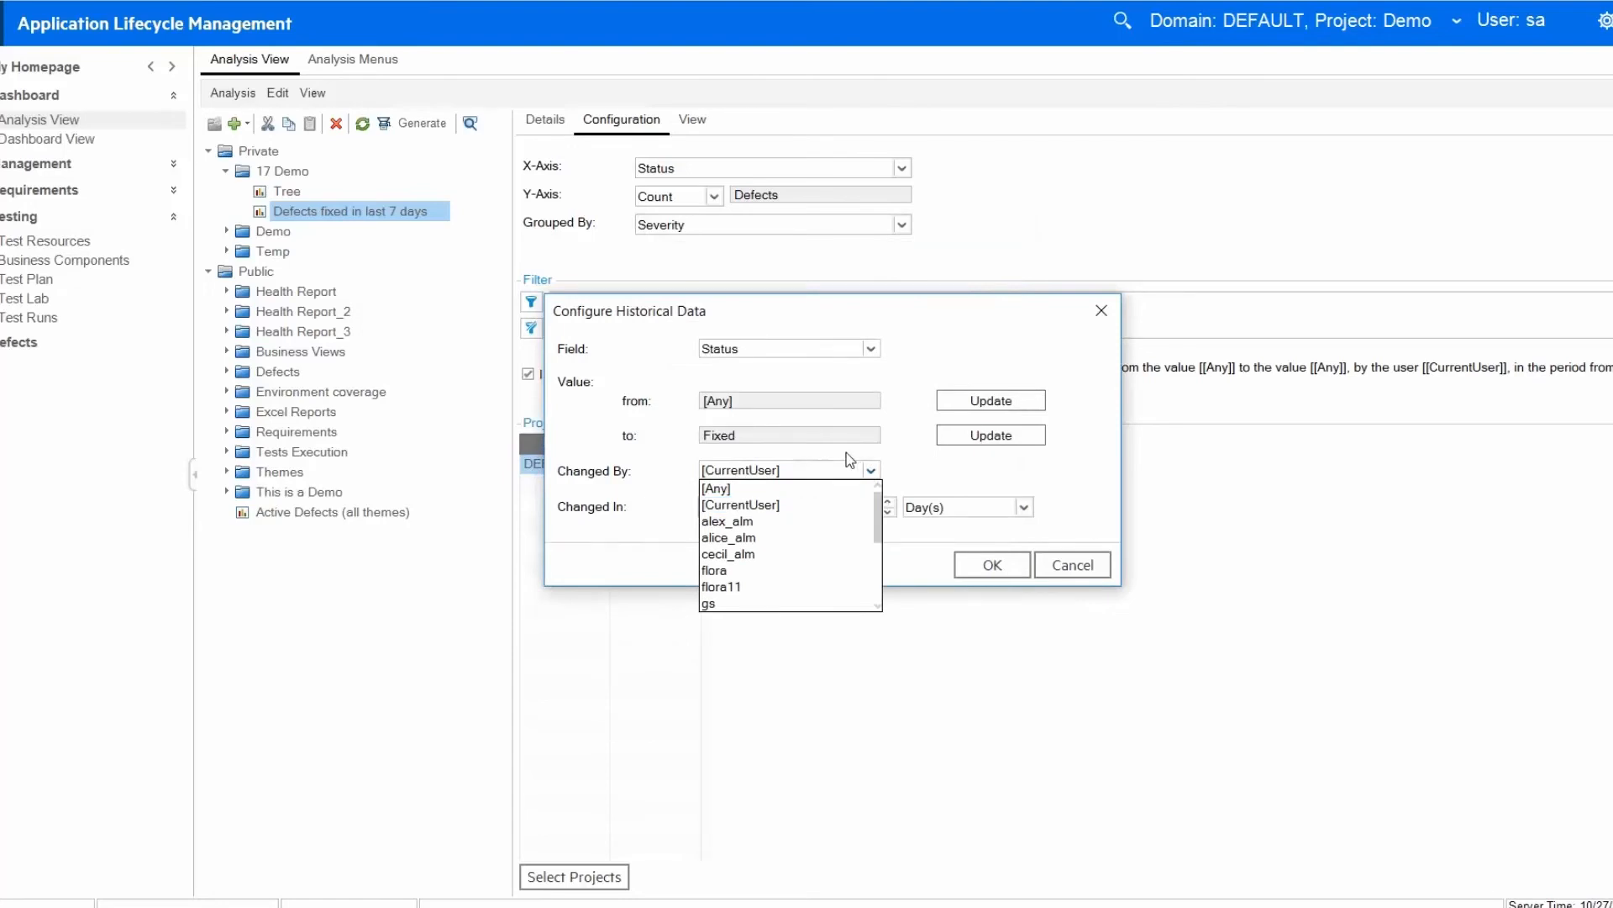
click(805, 493)
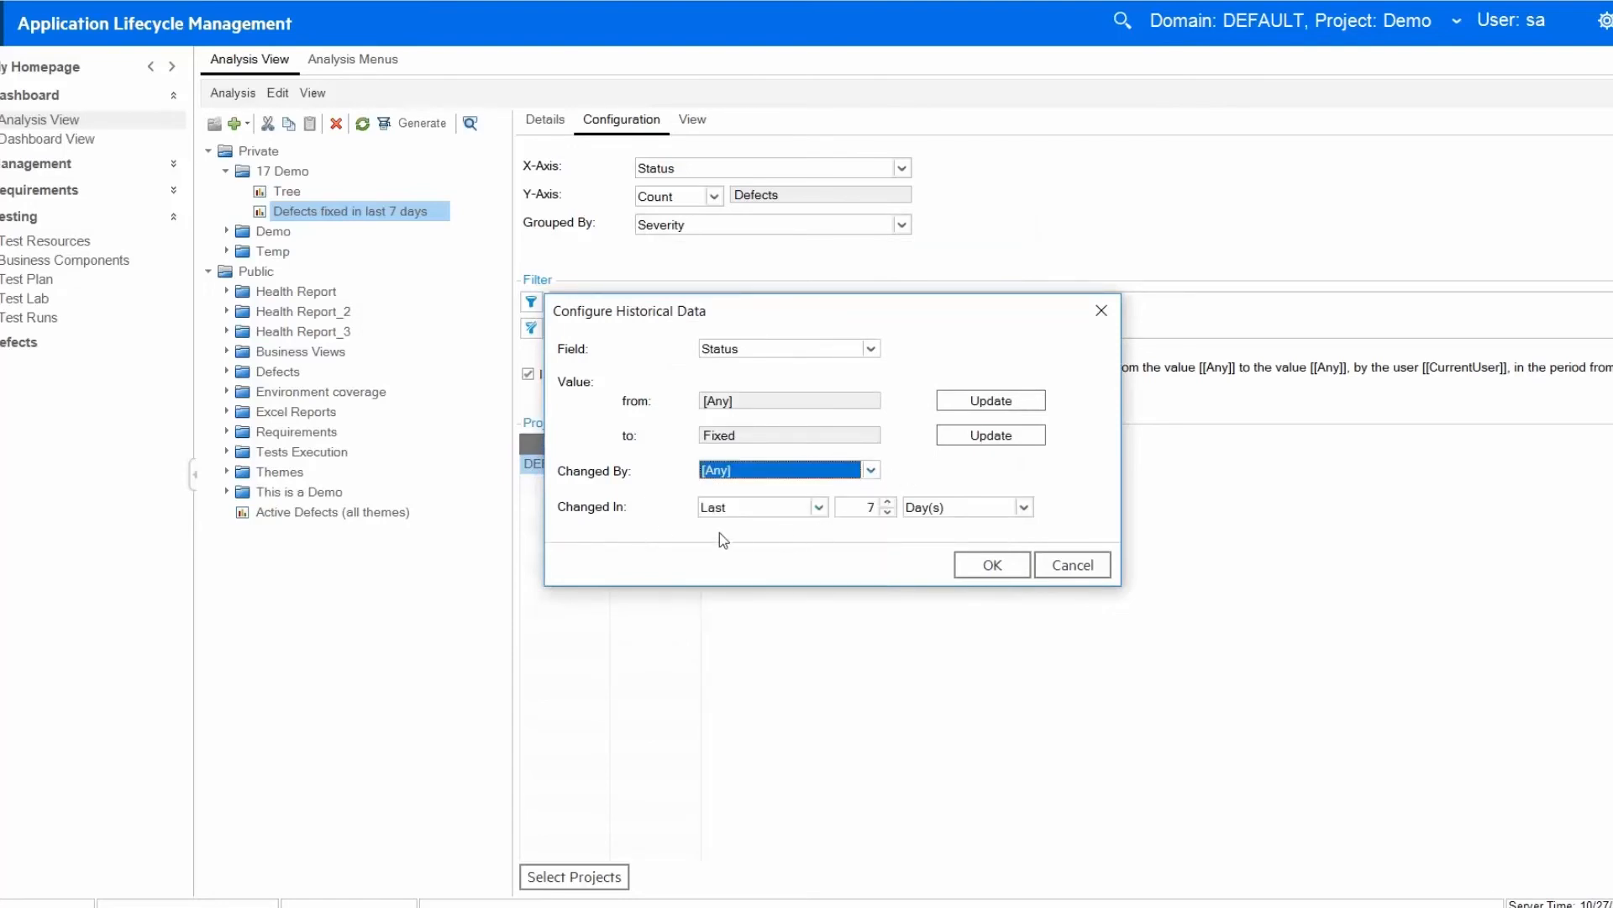
click(991, 566)
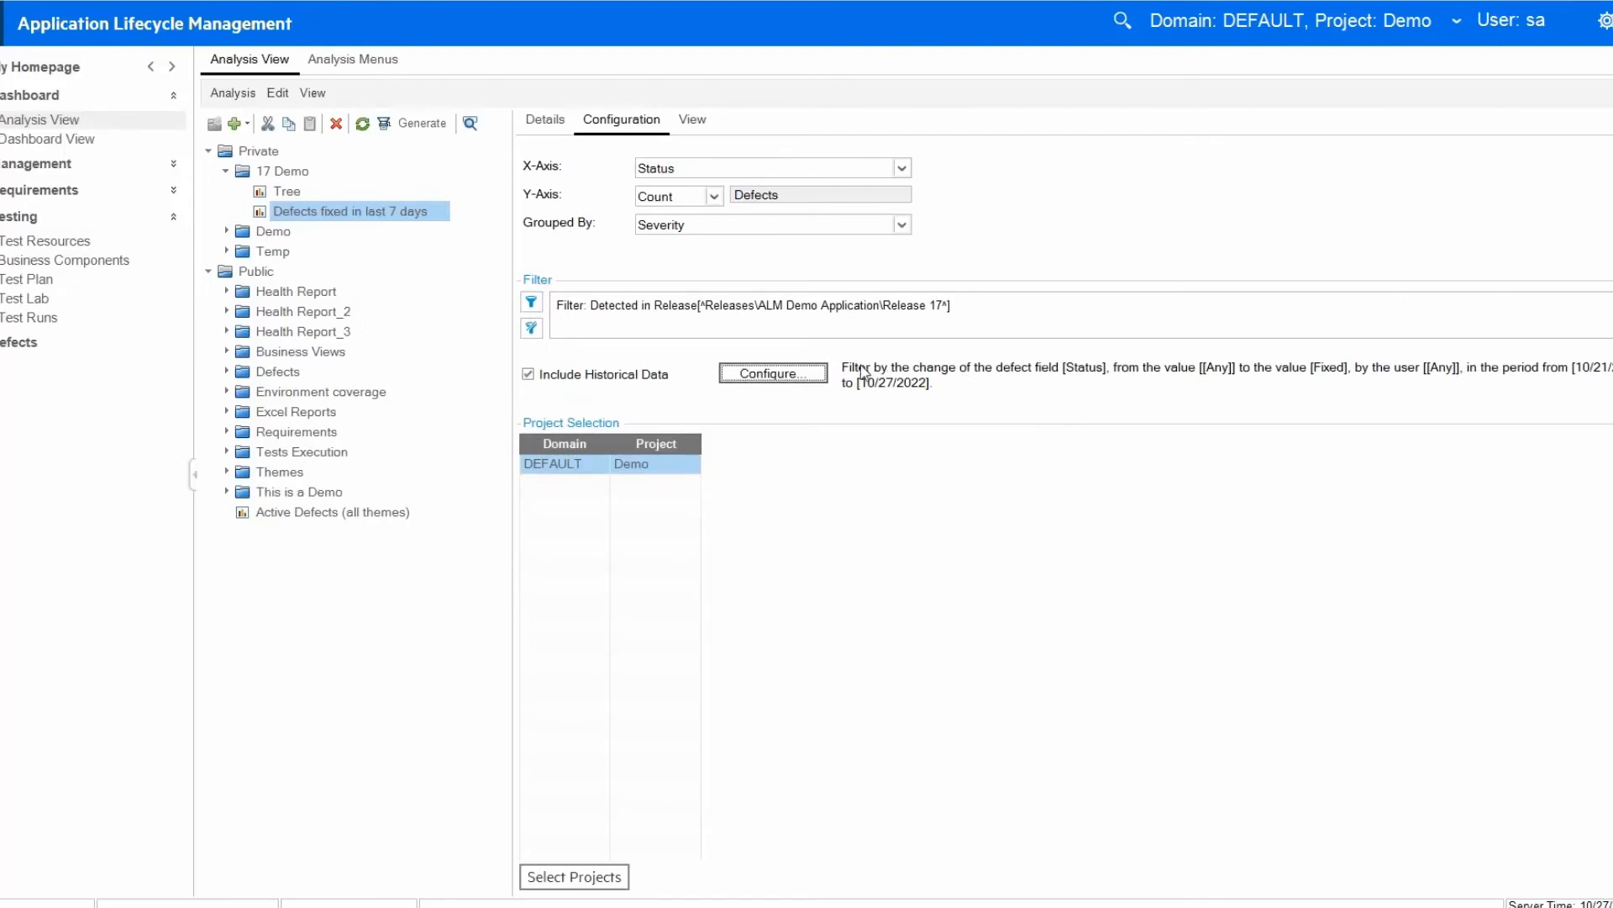
click(694, 120)
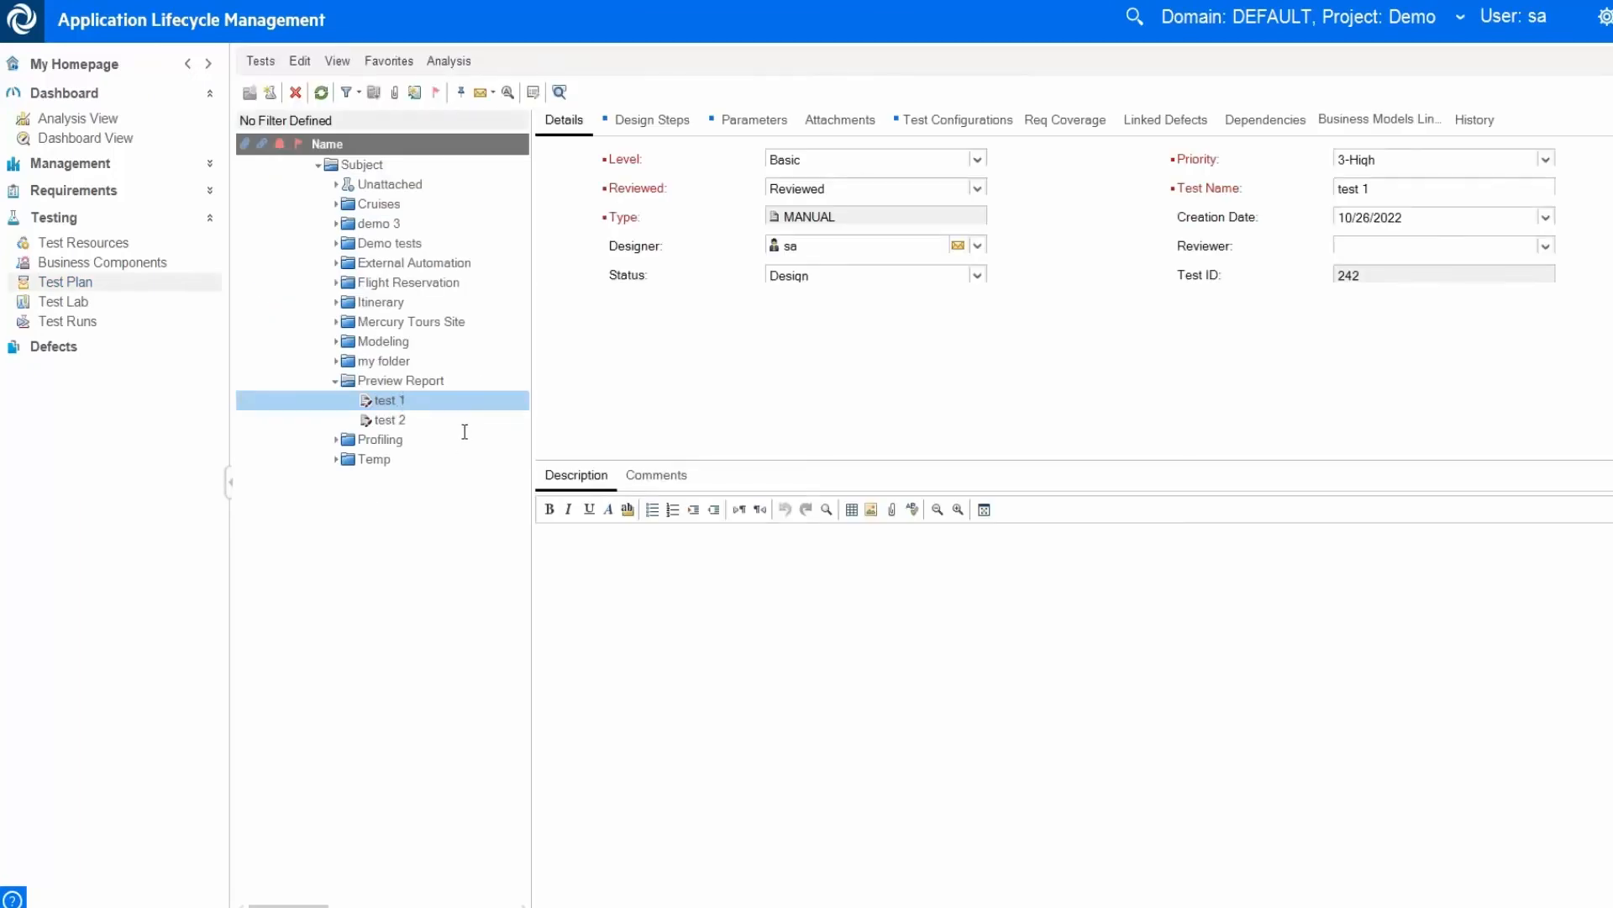
Examine the test configurations, design steps and parameter data of test 1 in the Preview Report folder.
click(962, 130)
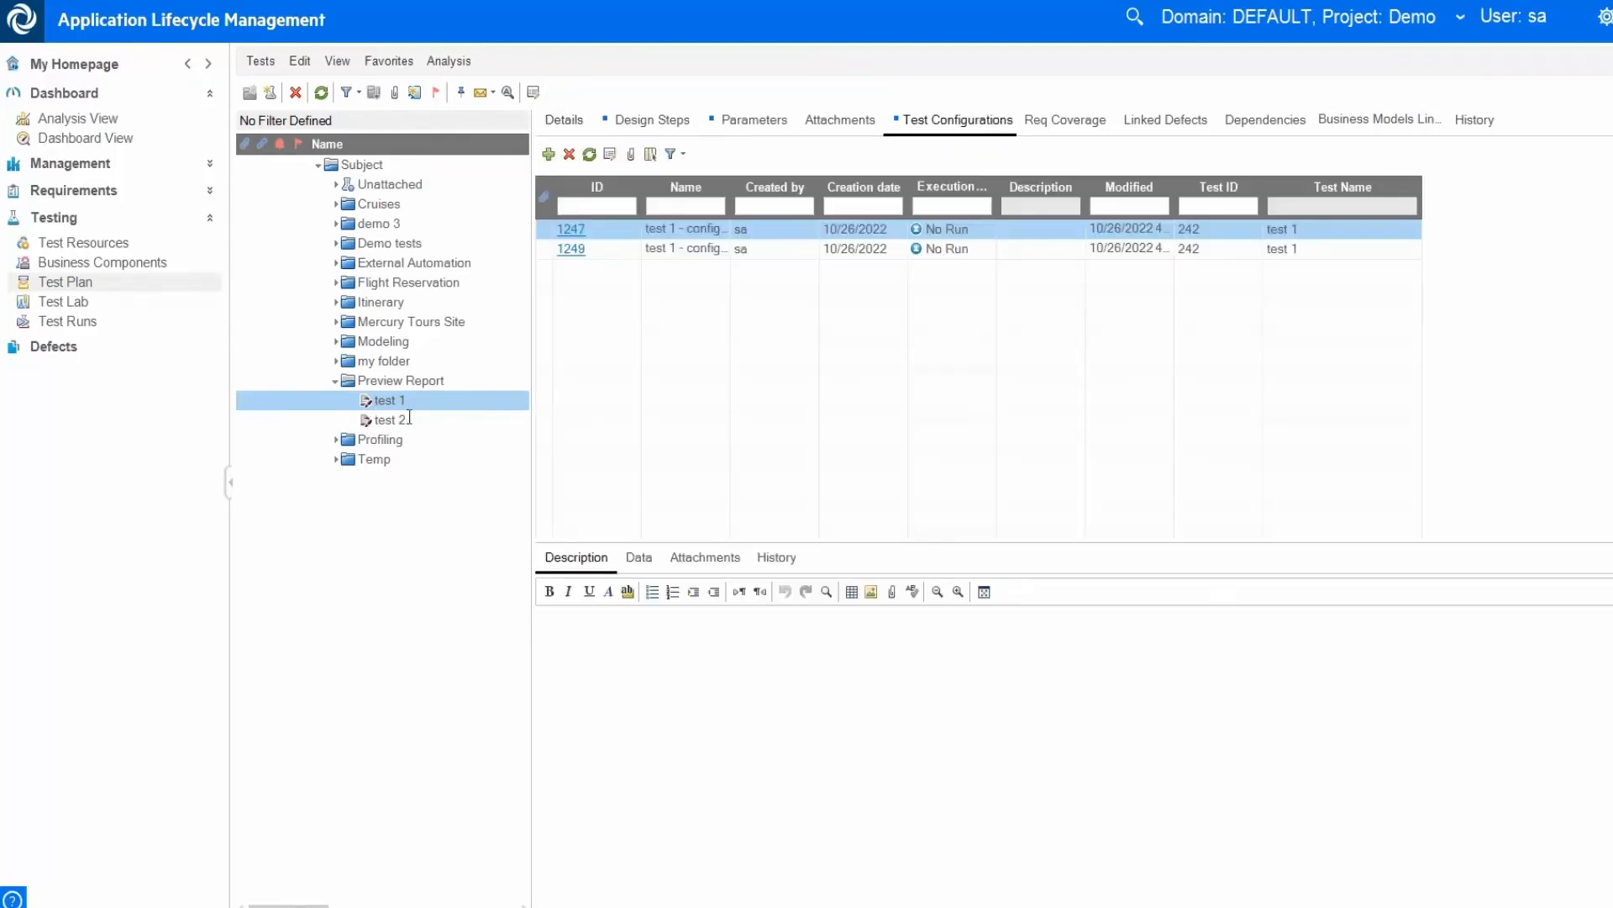
click(642, 120)
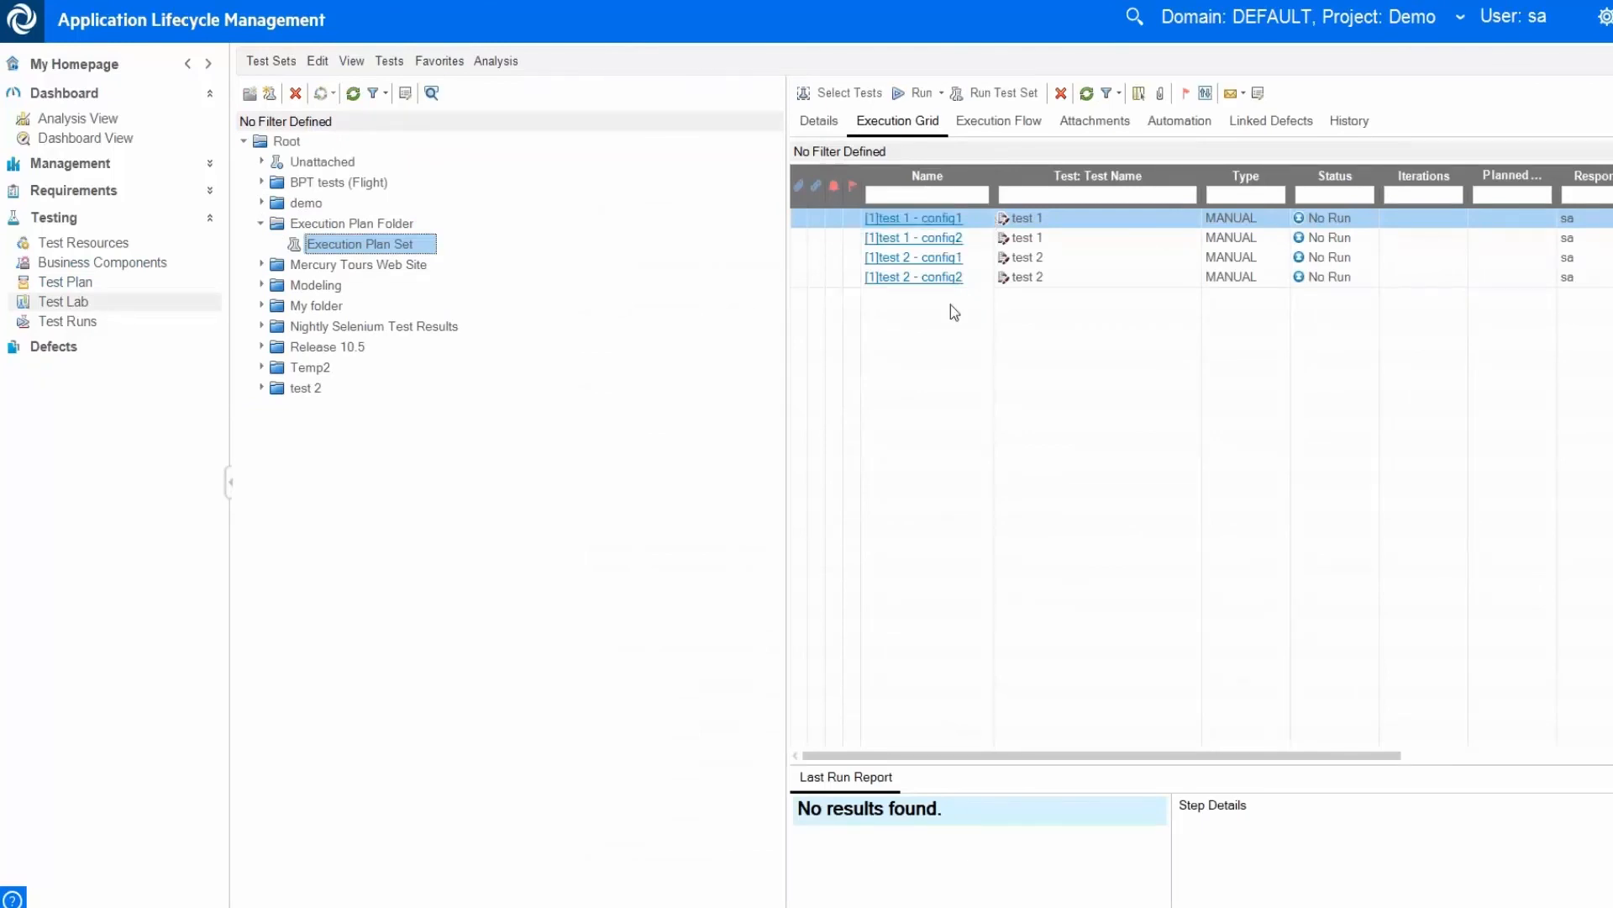
click(48, 281)
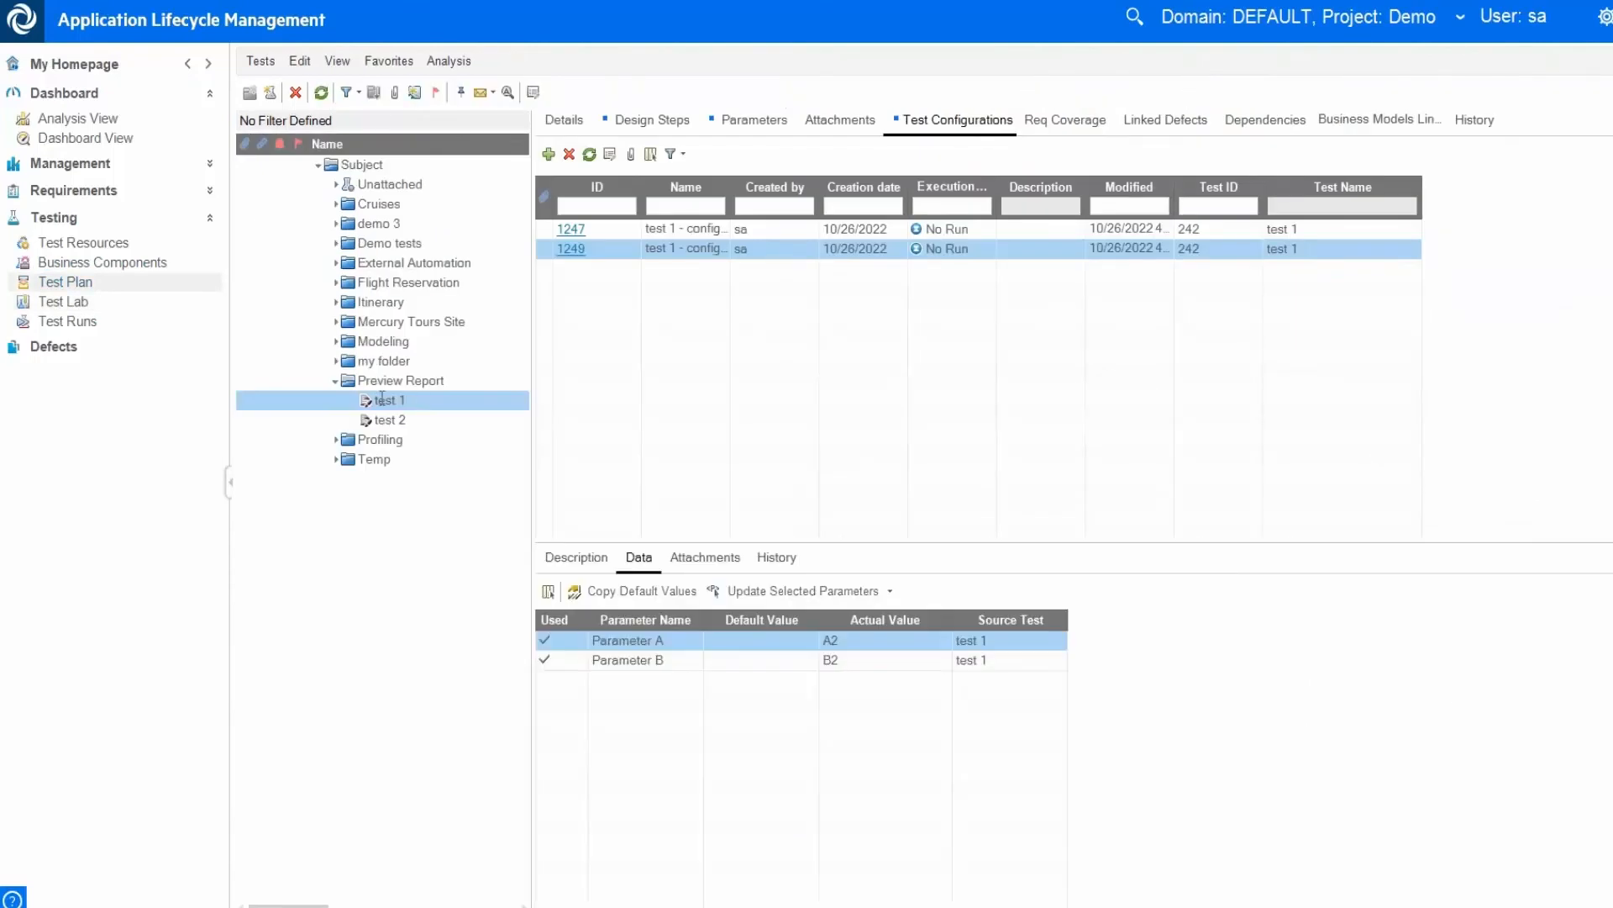
Generate the Test Set Execution Preview project report for Execution Plan Folder in Test Lab and review its design steps and parameters at full size.
click(25, 302)
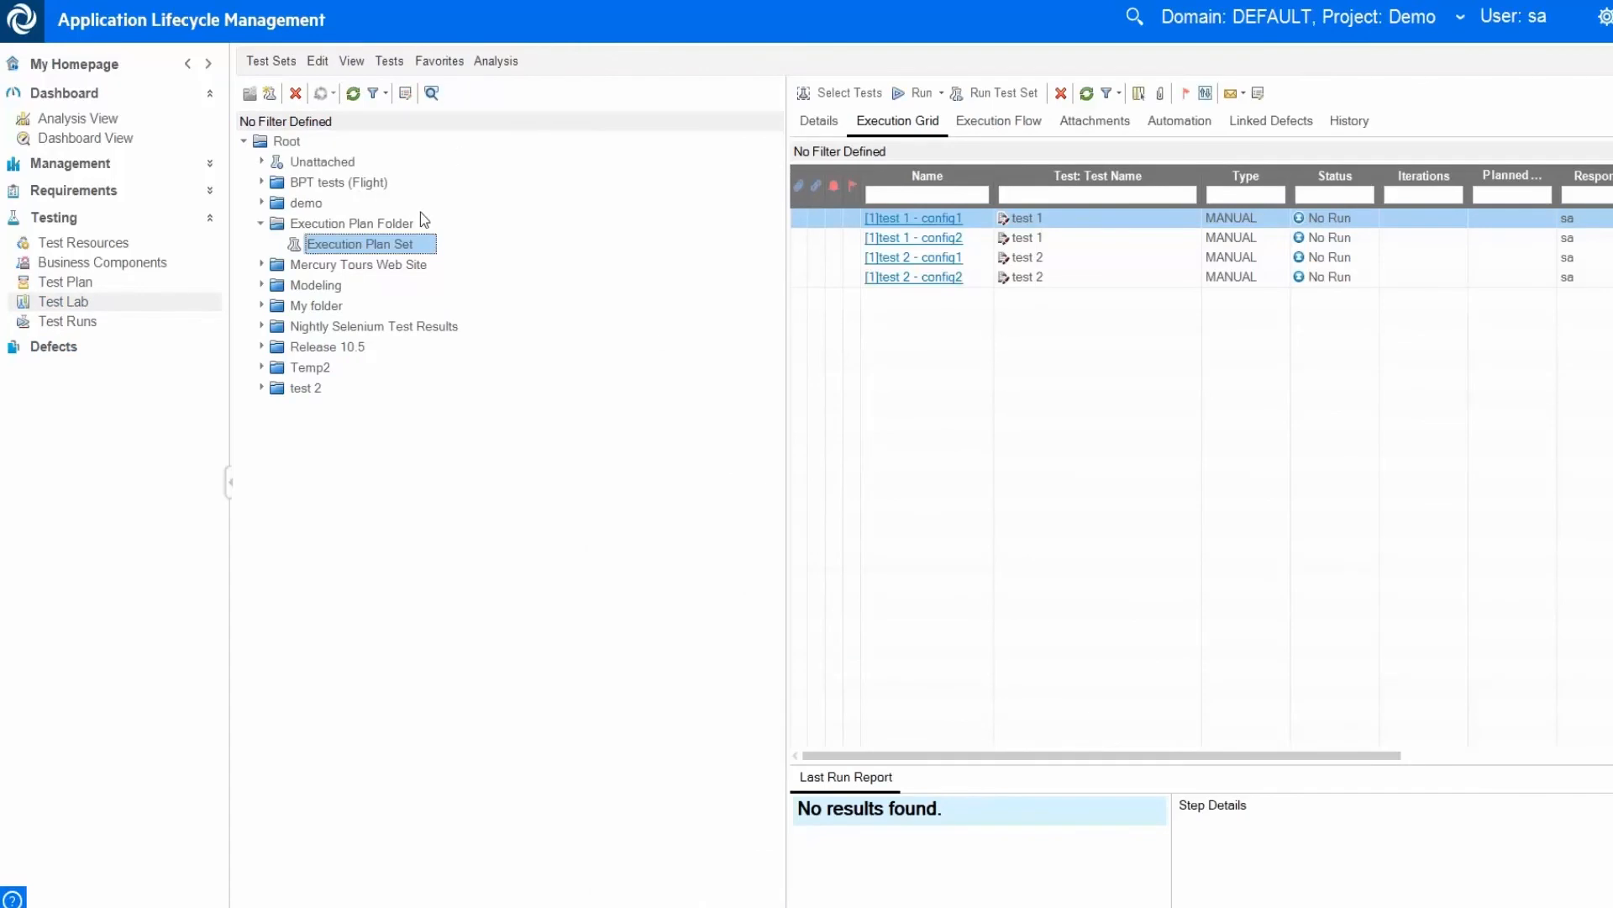
click(393, 228)
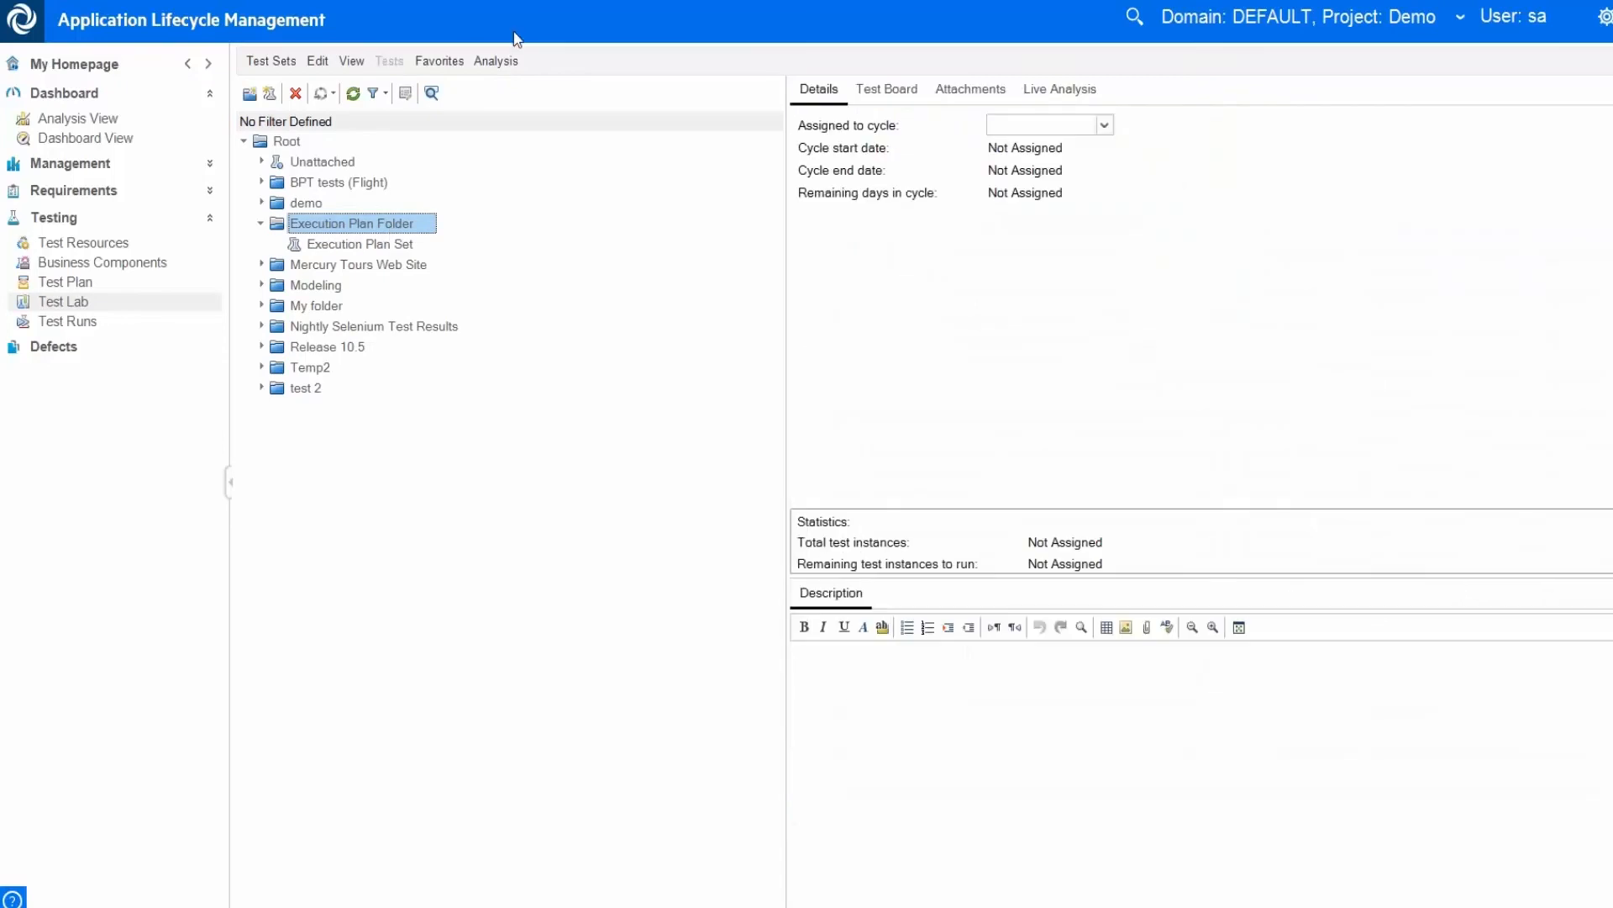
click(496, 61)
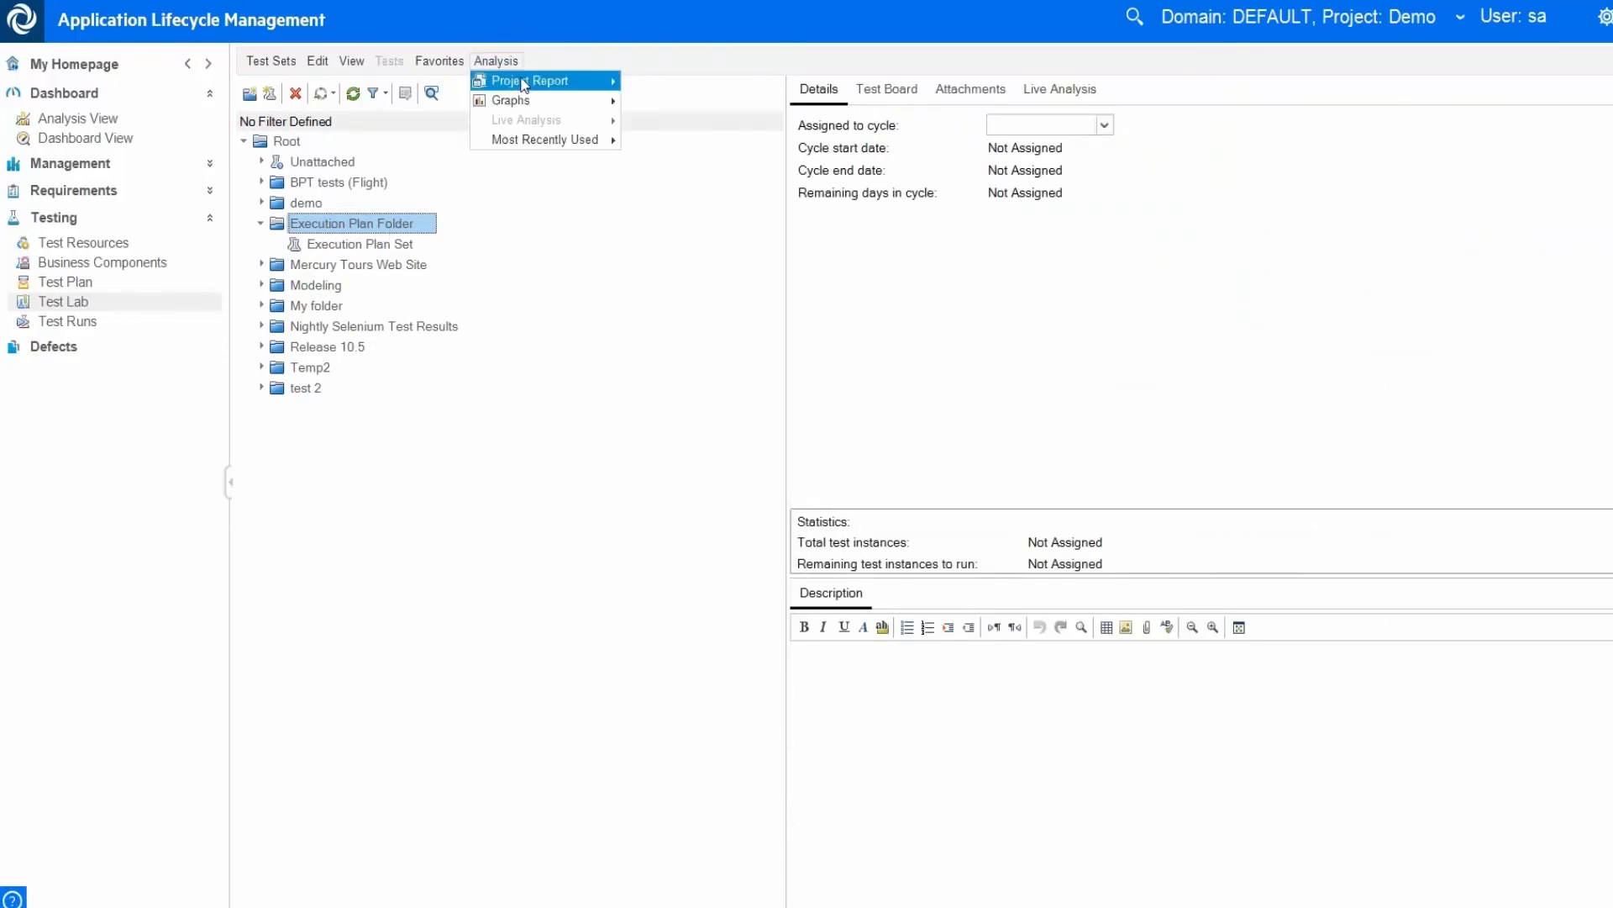
mouse_move(522, 78)
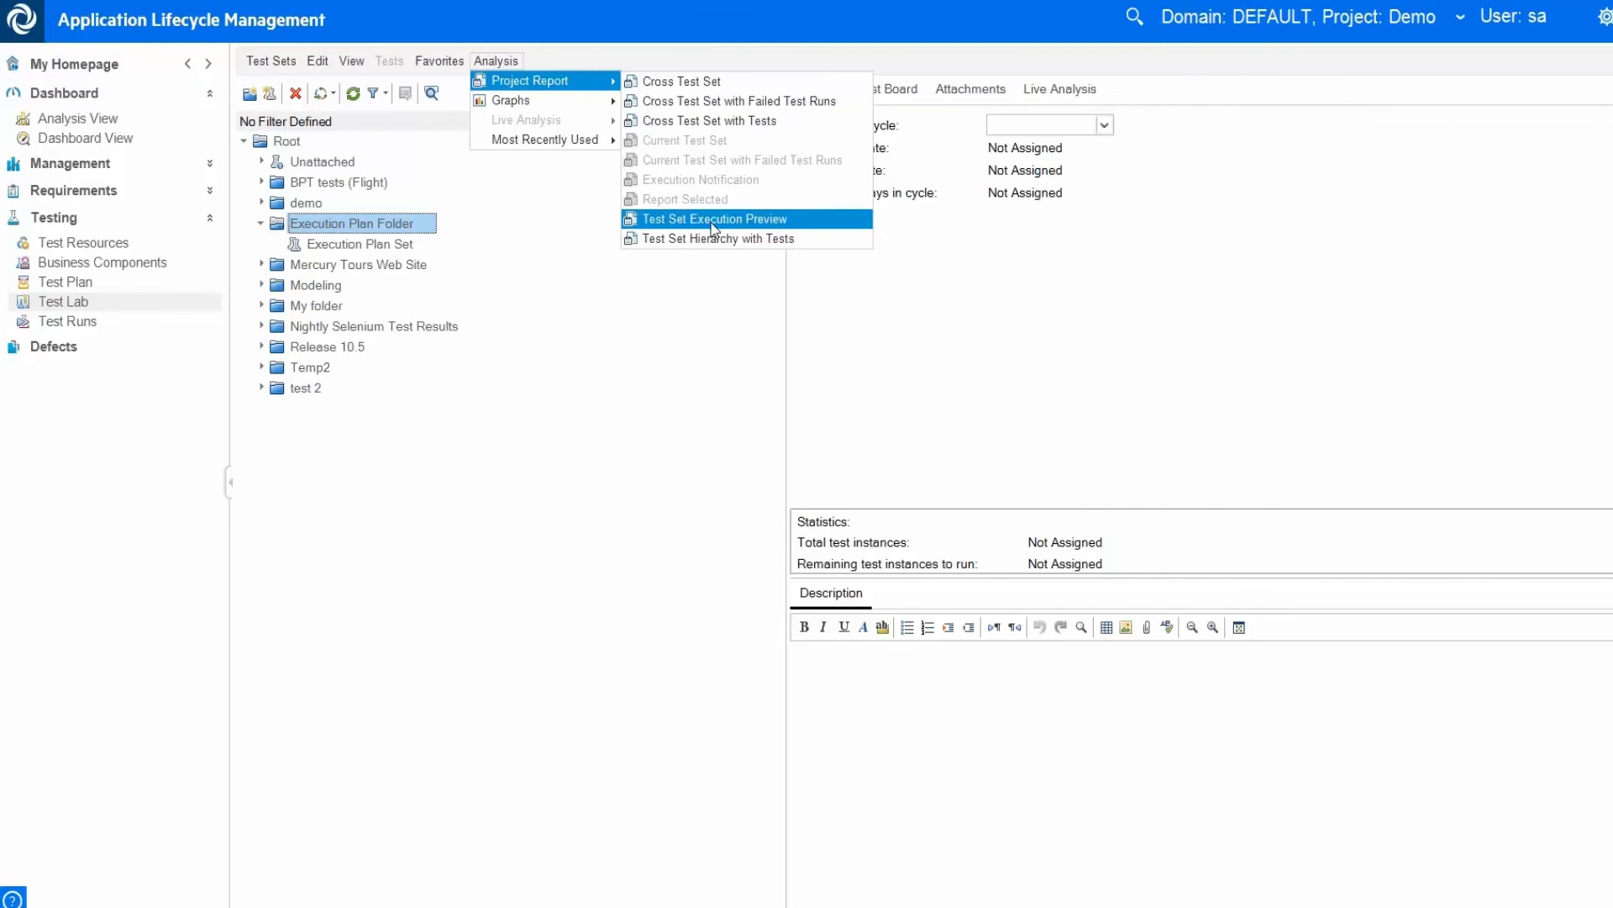
click(747, 221)
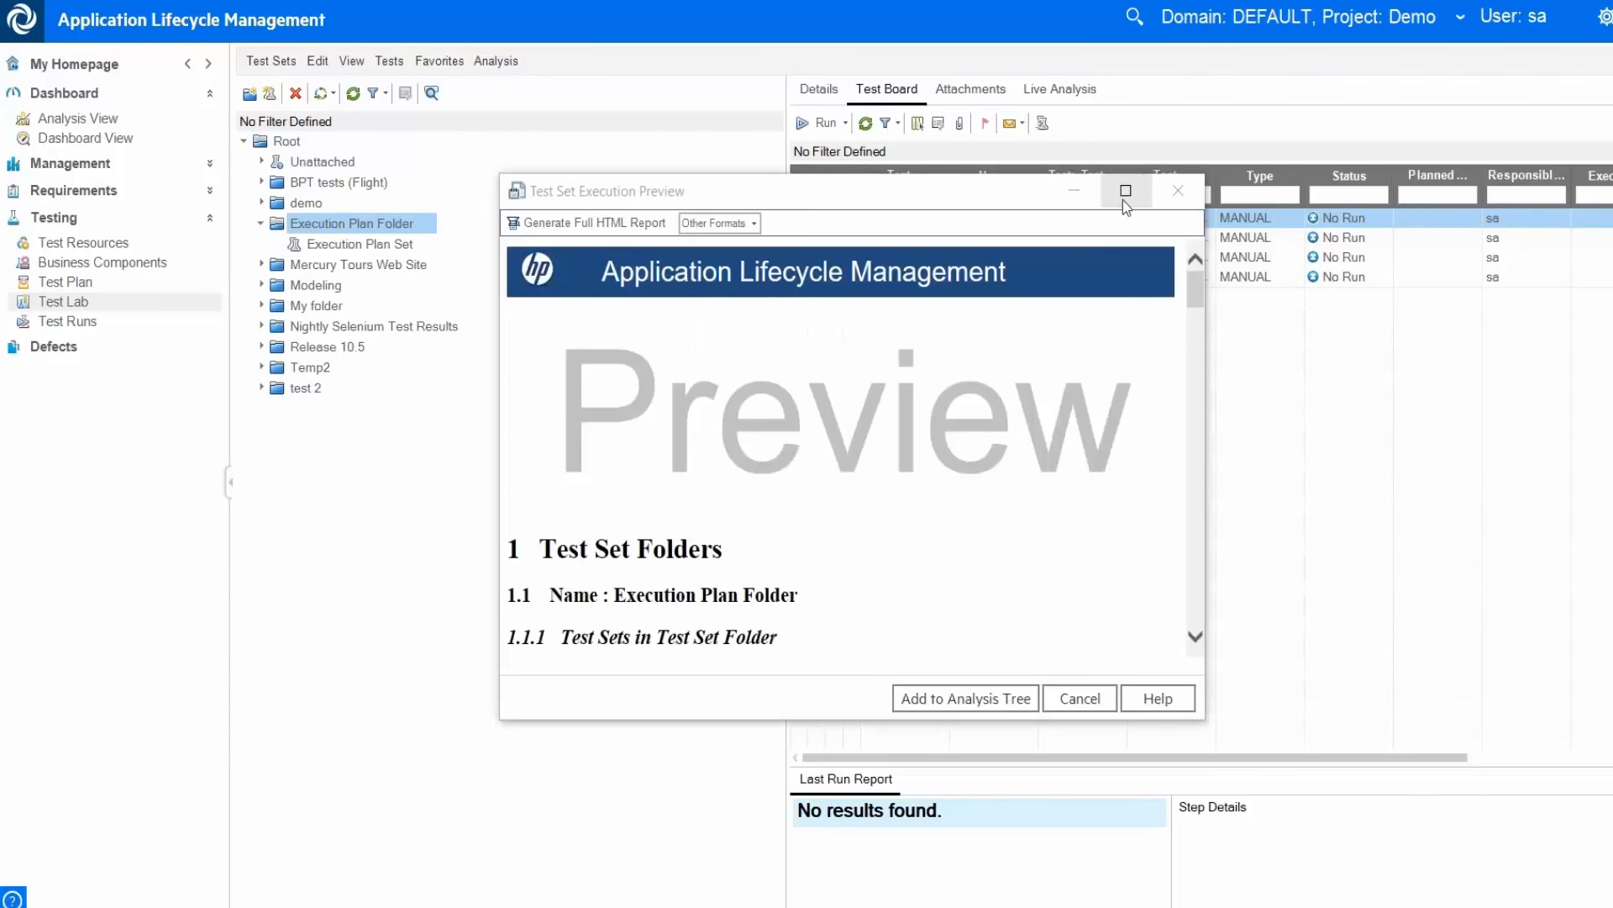
click(1124, 194)
scroll(354, 290, down, 5)
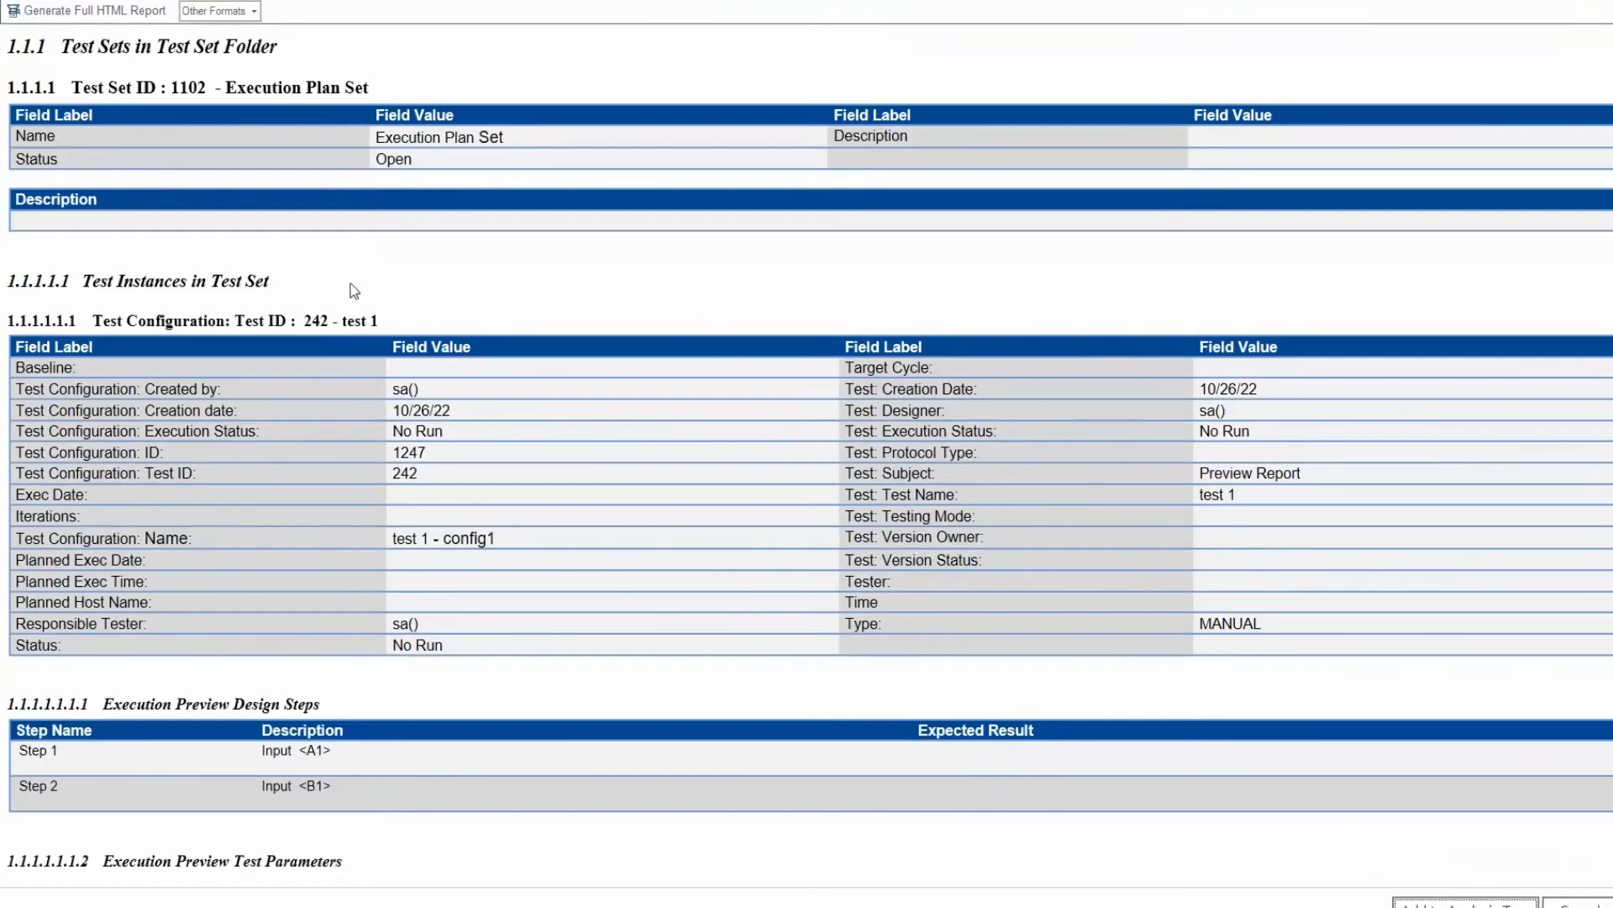
scroll(354, 290, down, 3)
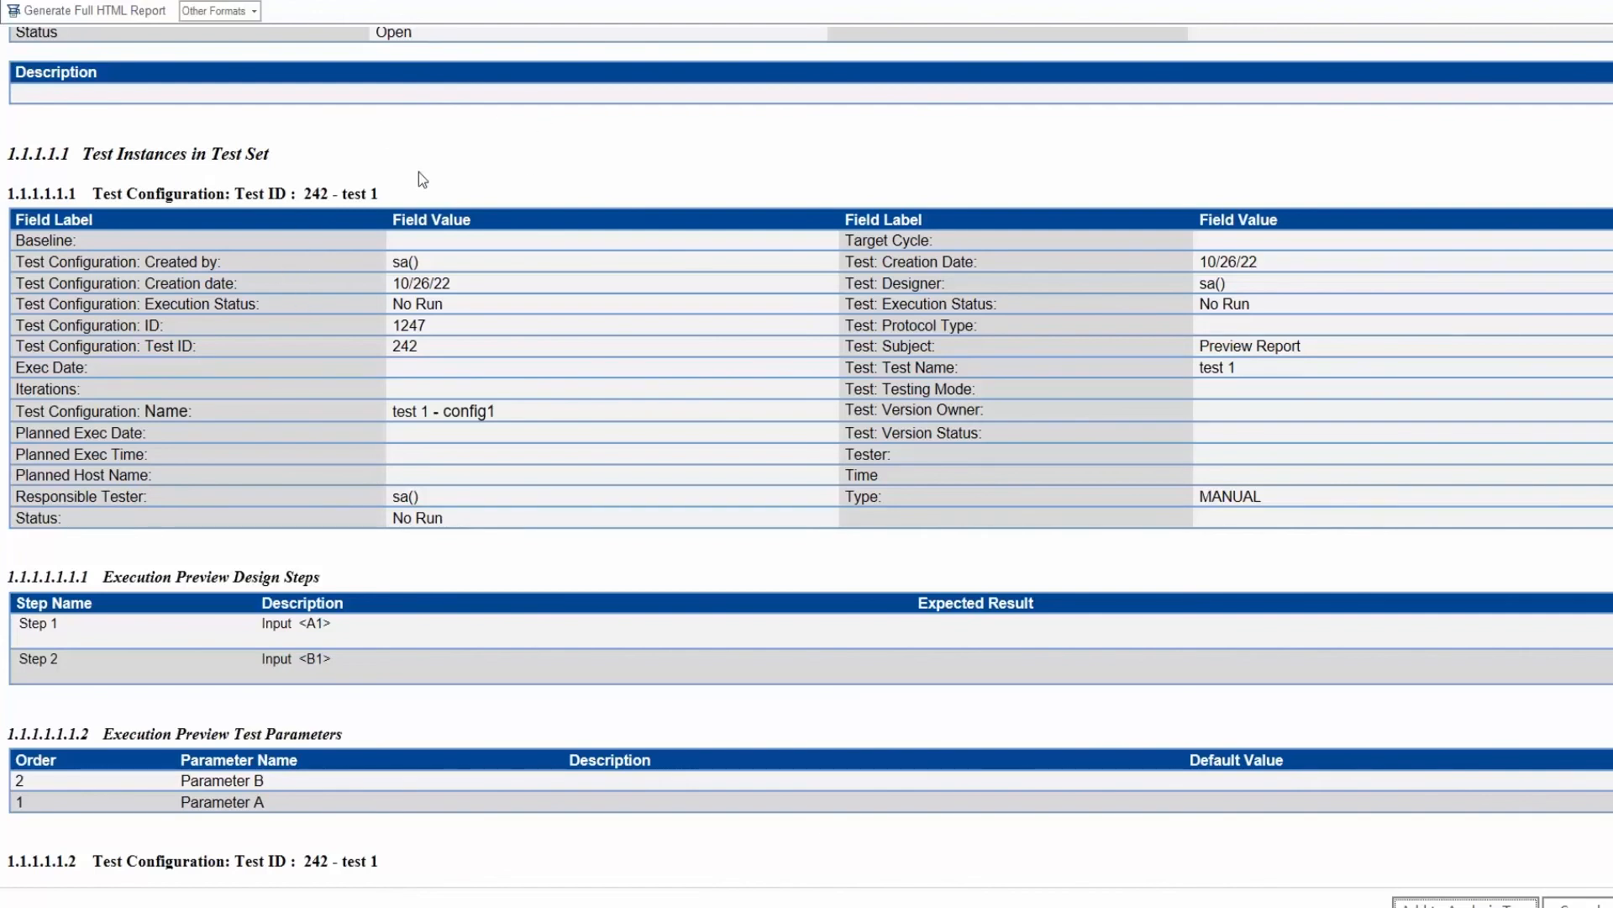
scroll(421, 183, down, 3)
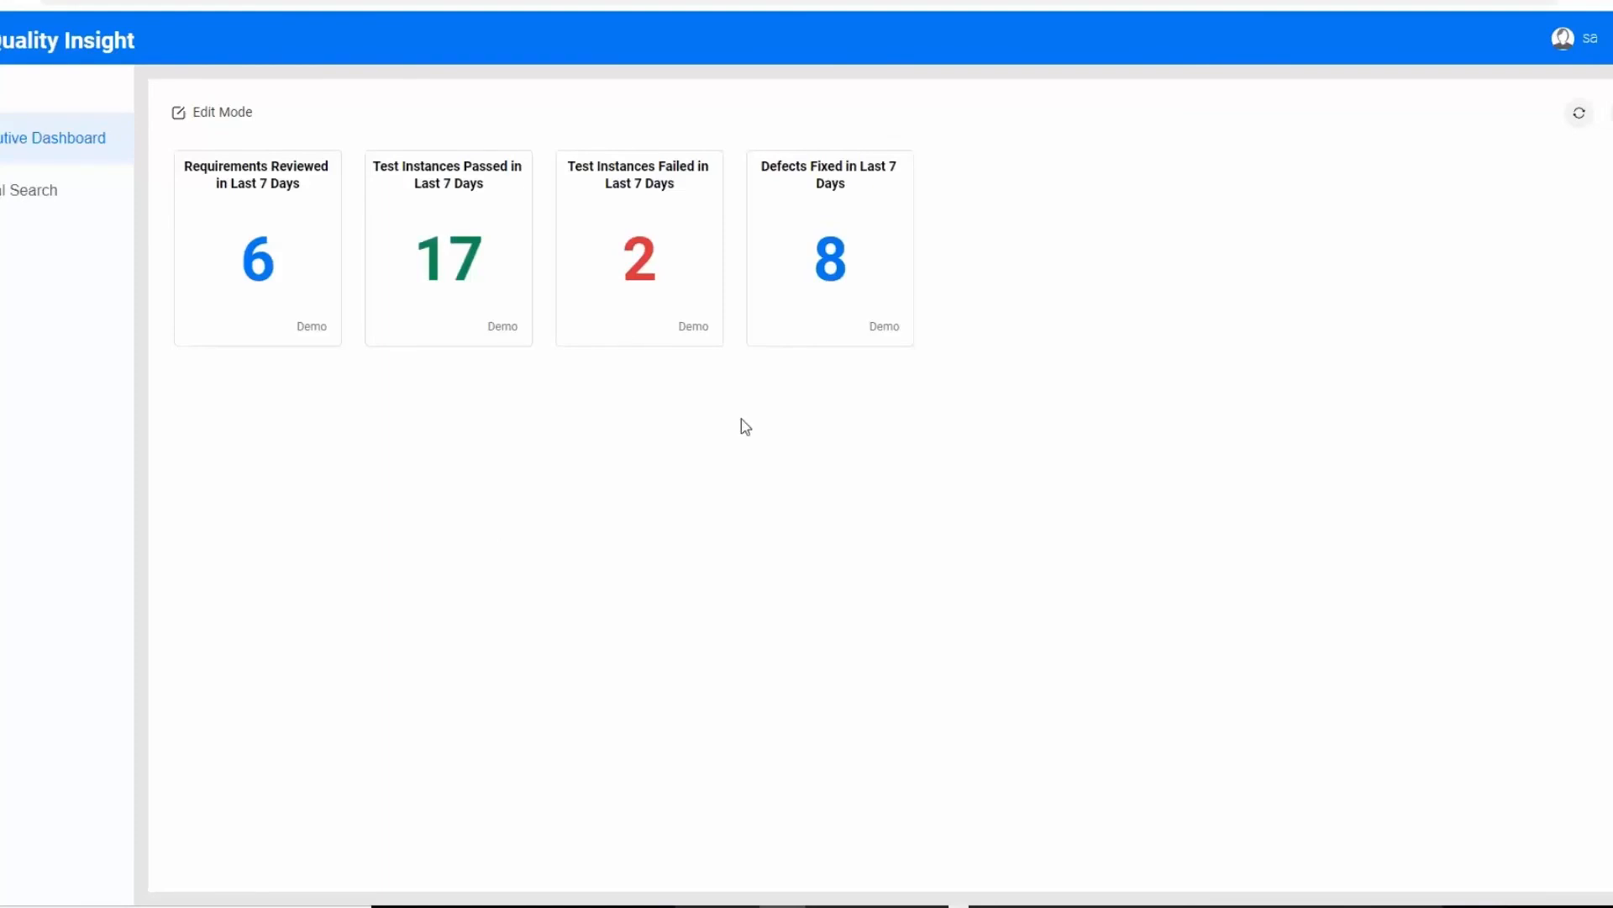
In the Quality Insight dashboard, start a card from the Test Instance sample "Test Instances That Failed in Last 7 Days".
click(228, 113)
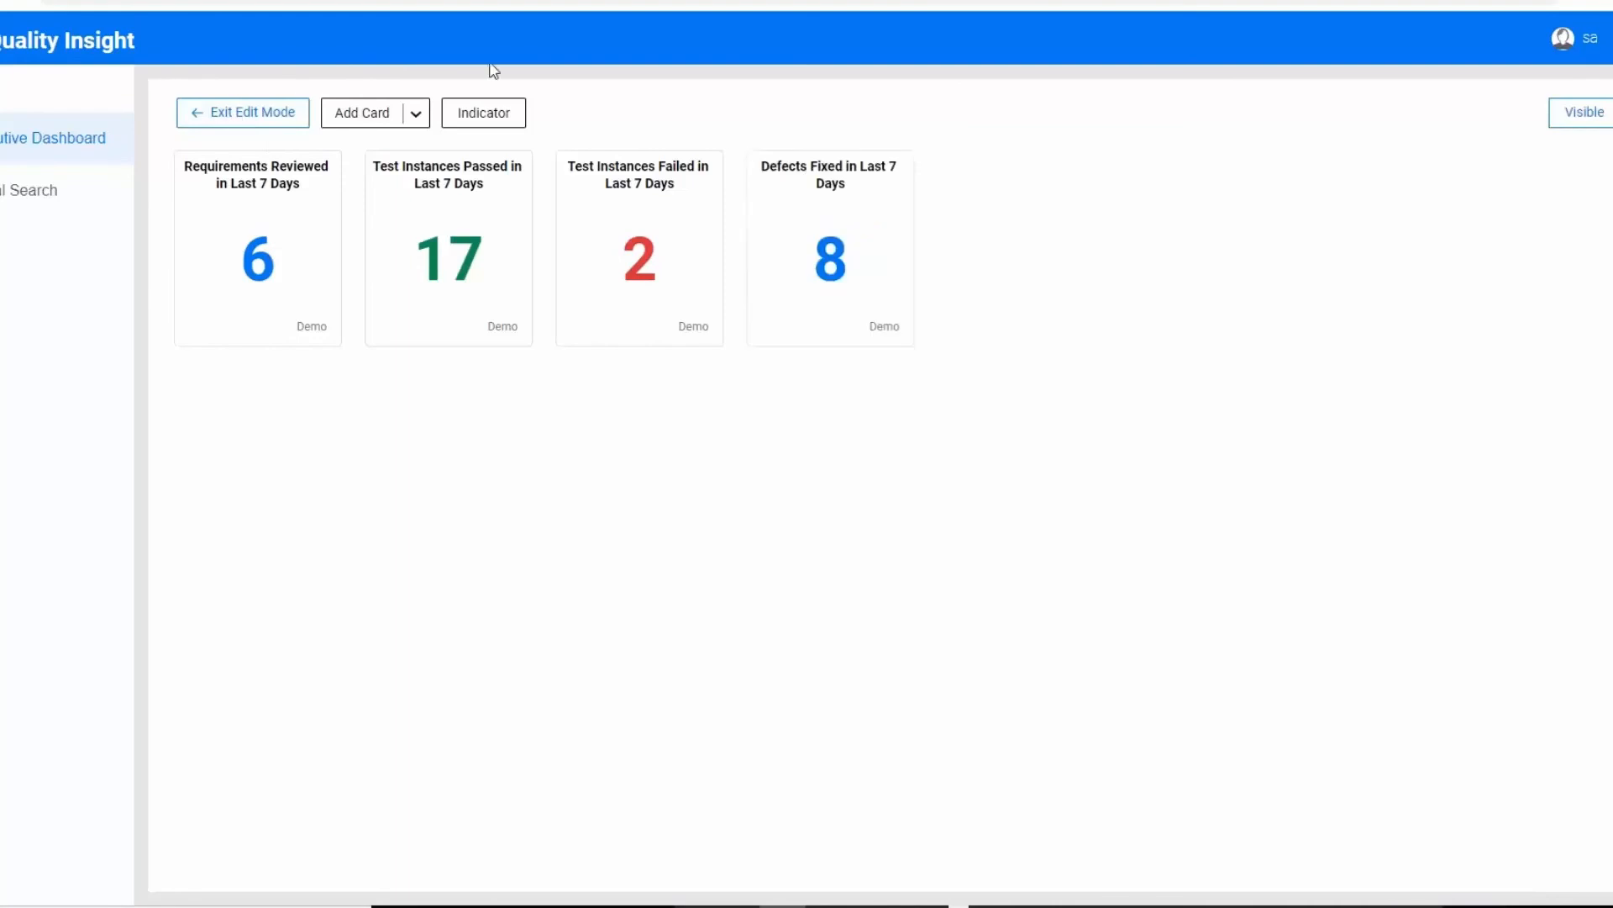
click(417, 114)
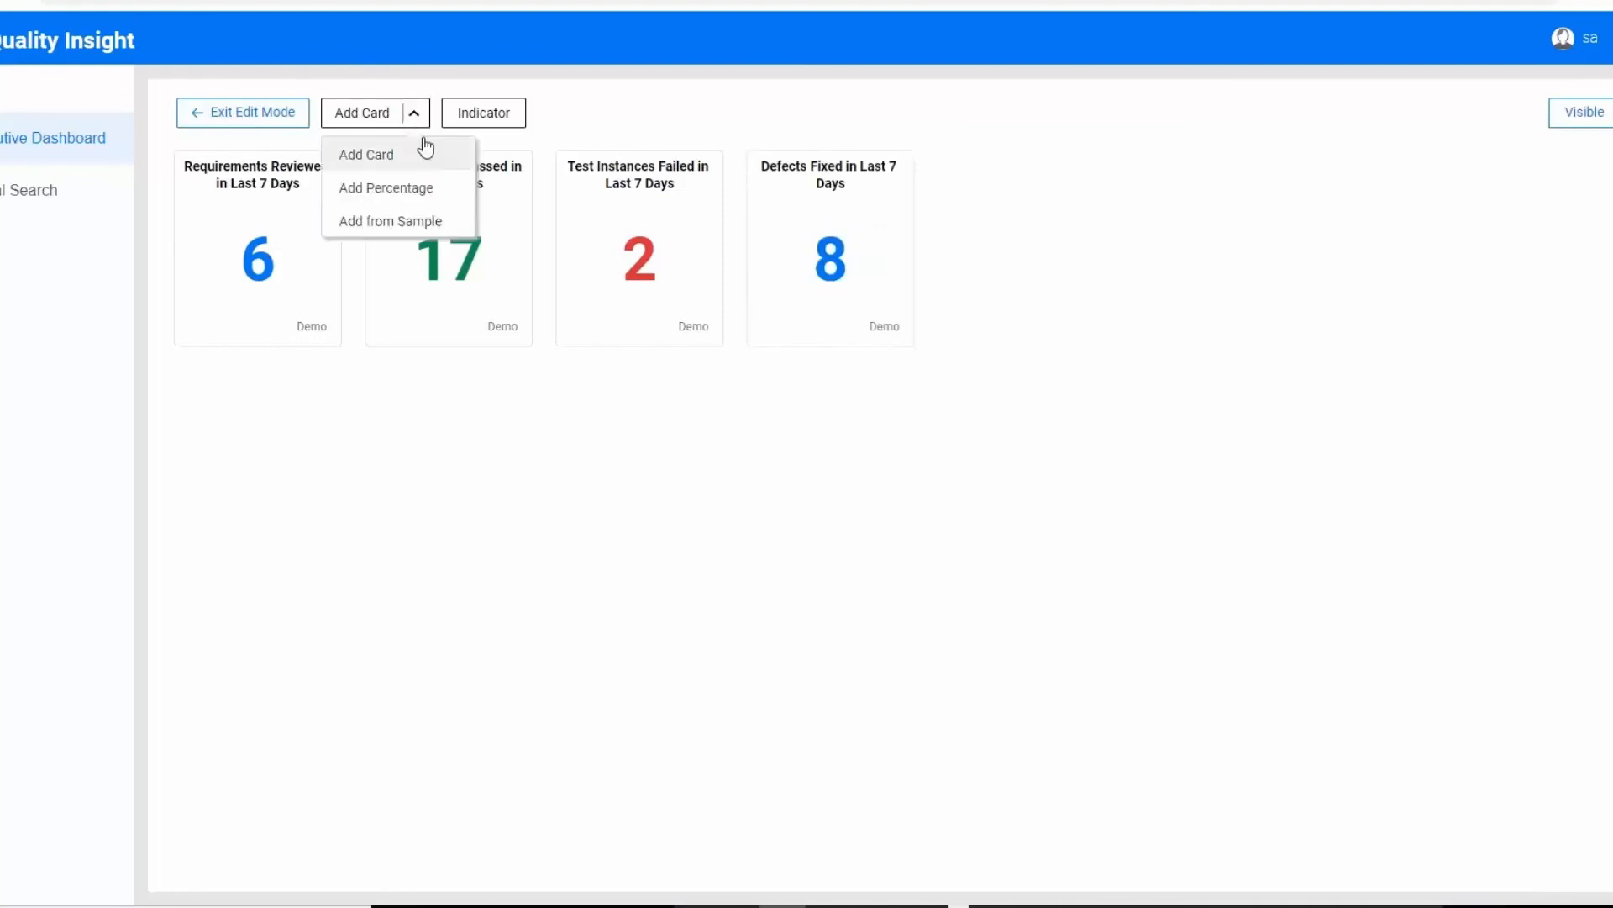
click(391, 223)
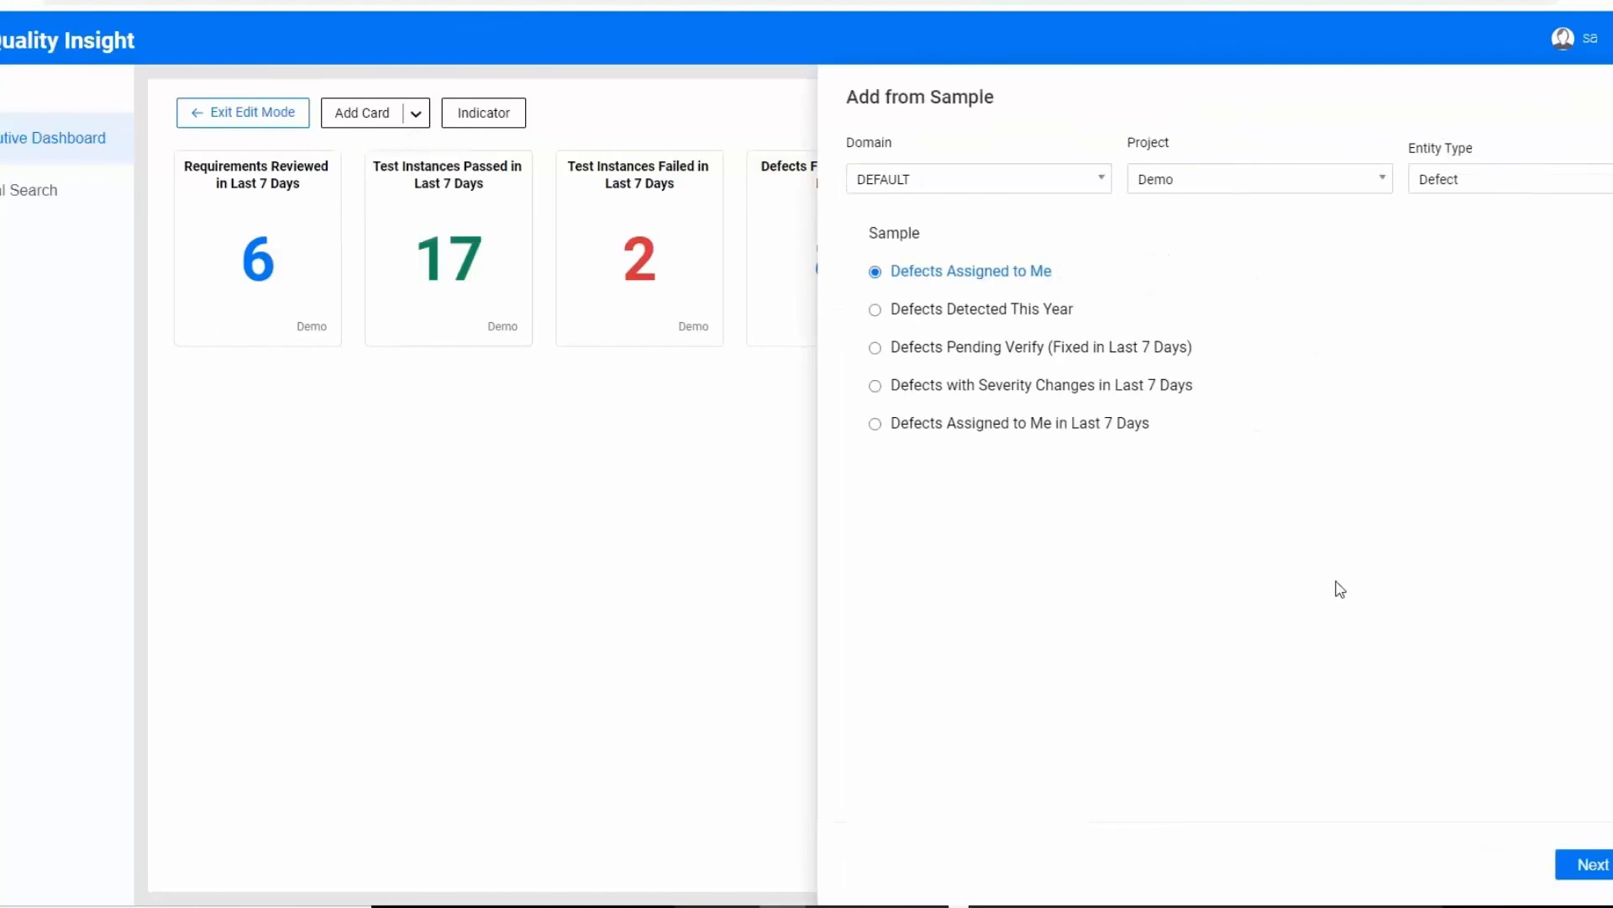
click(1600, 179)
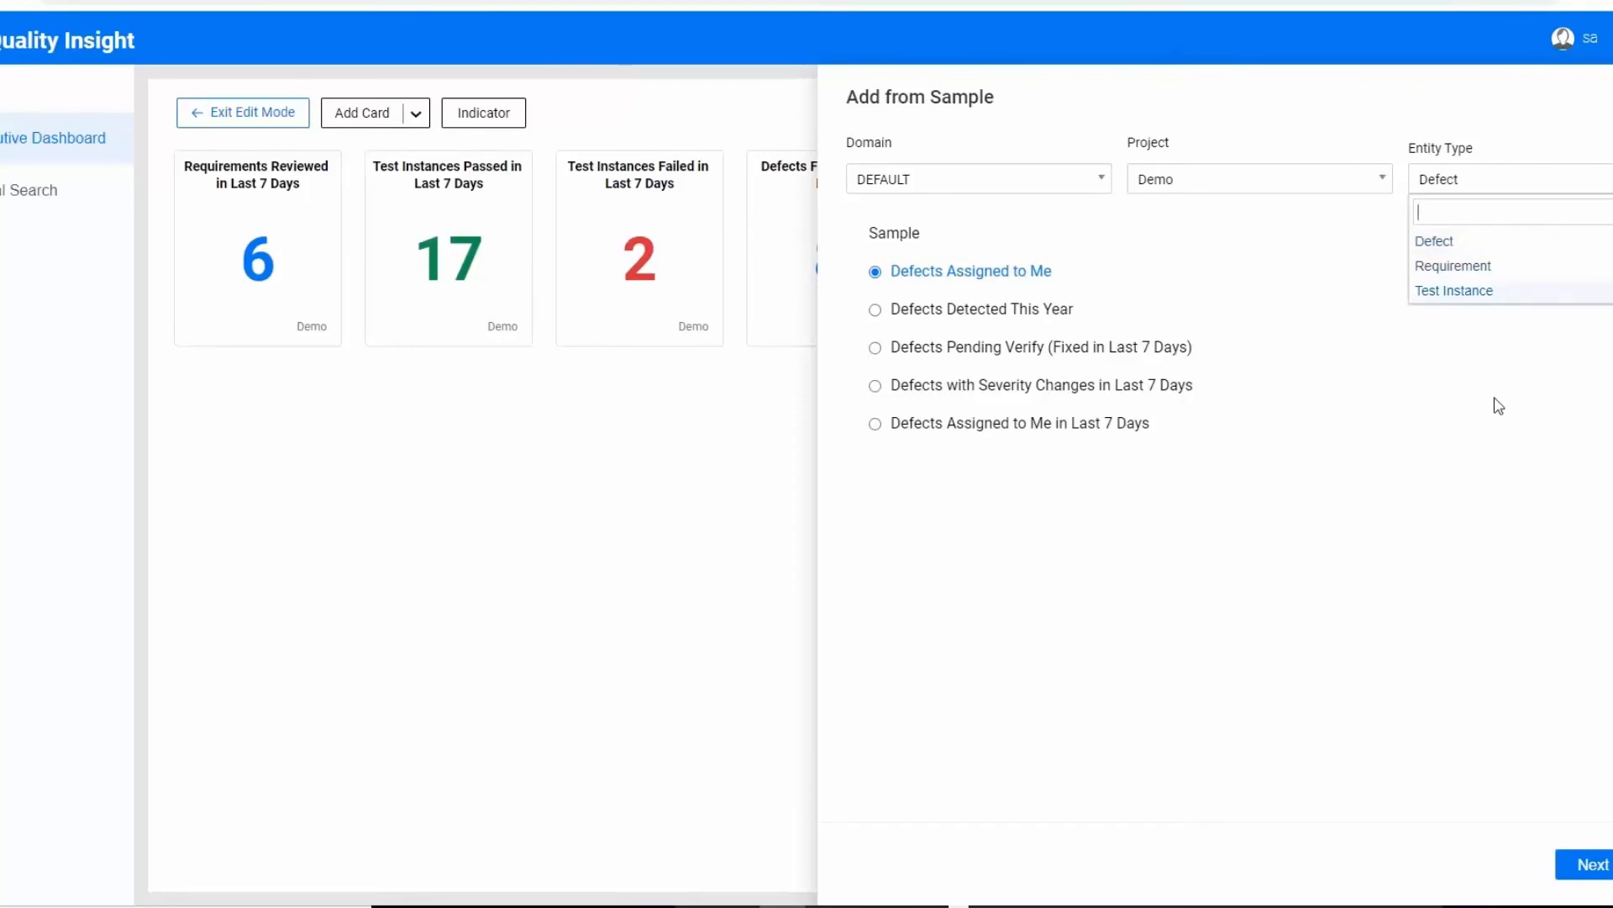
click(1482, 301)
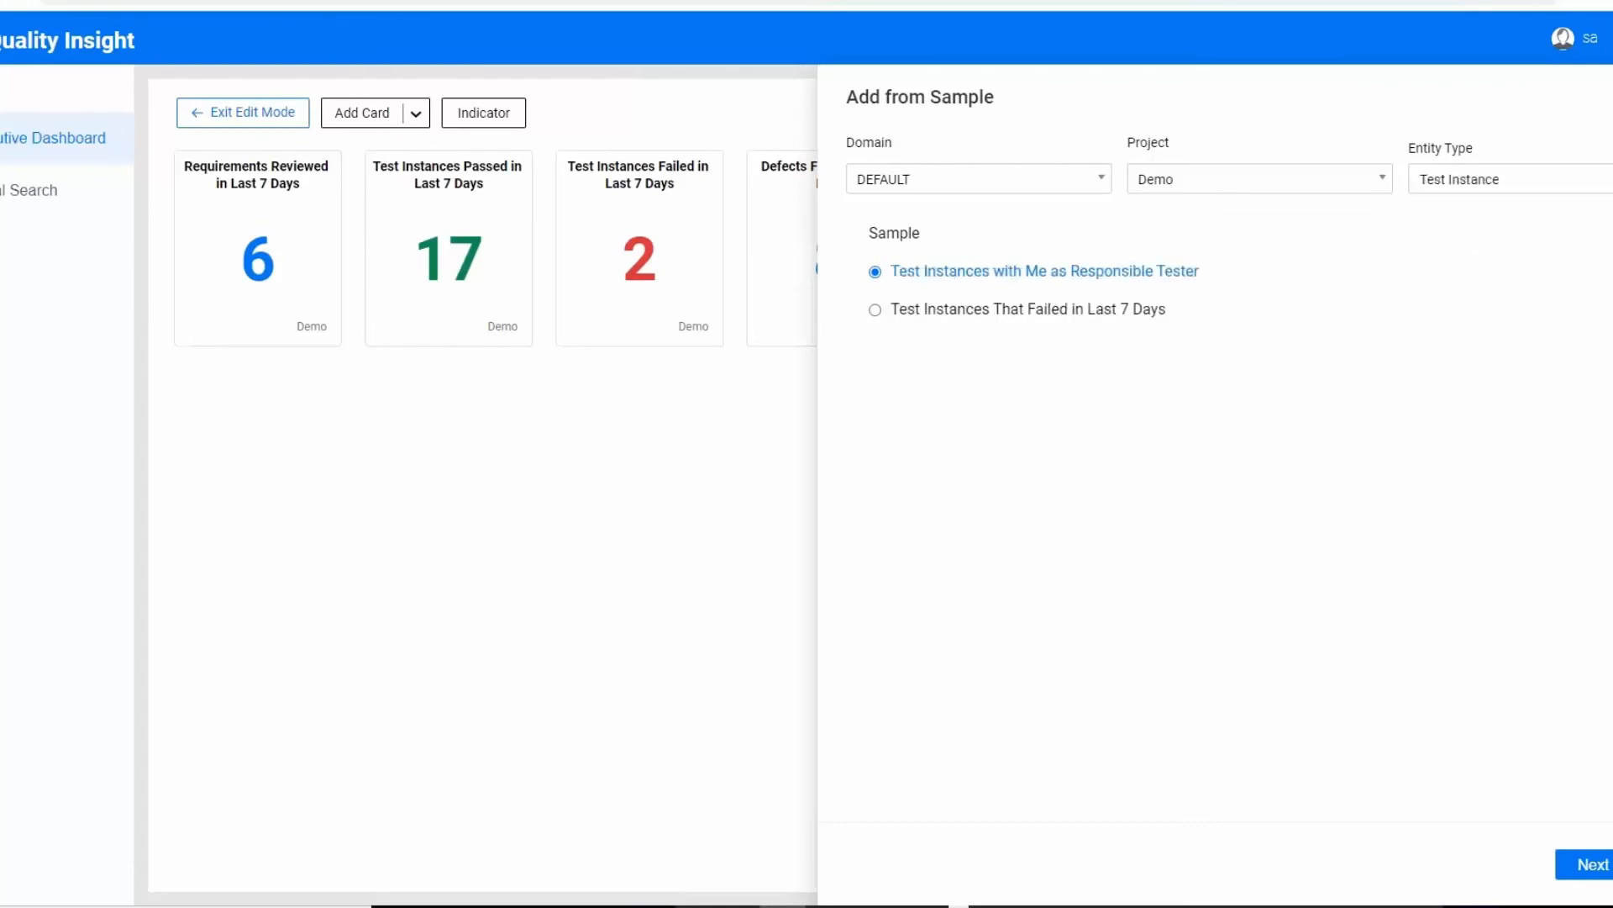
click(875, 310)
click(1579, 866)
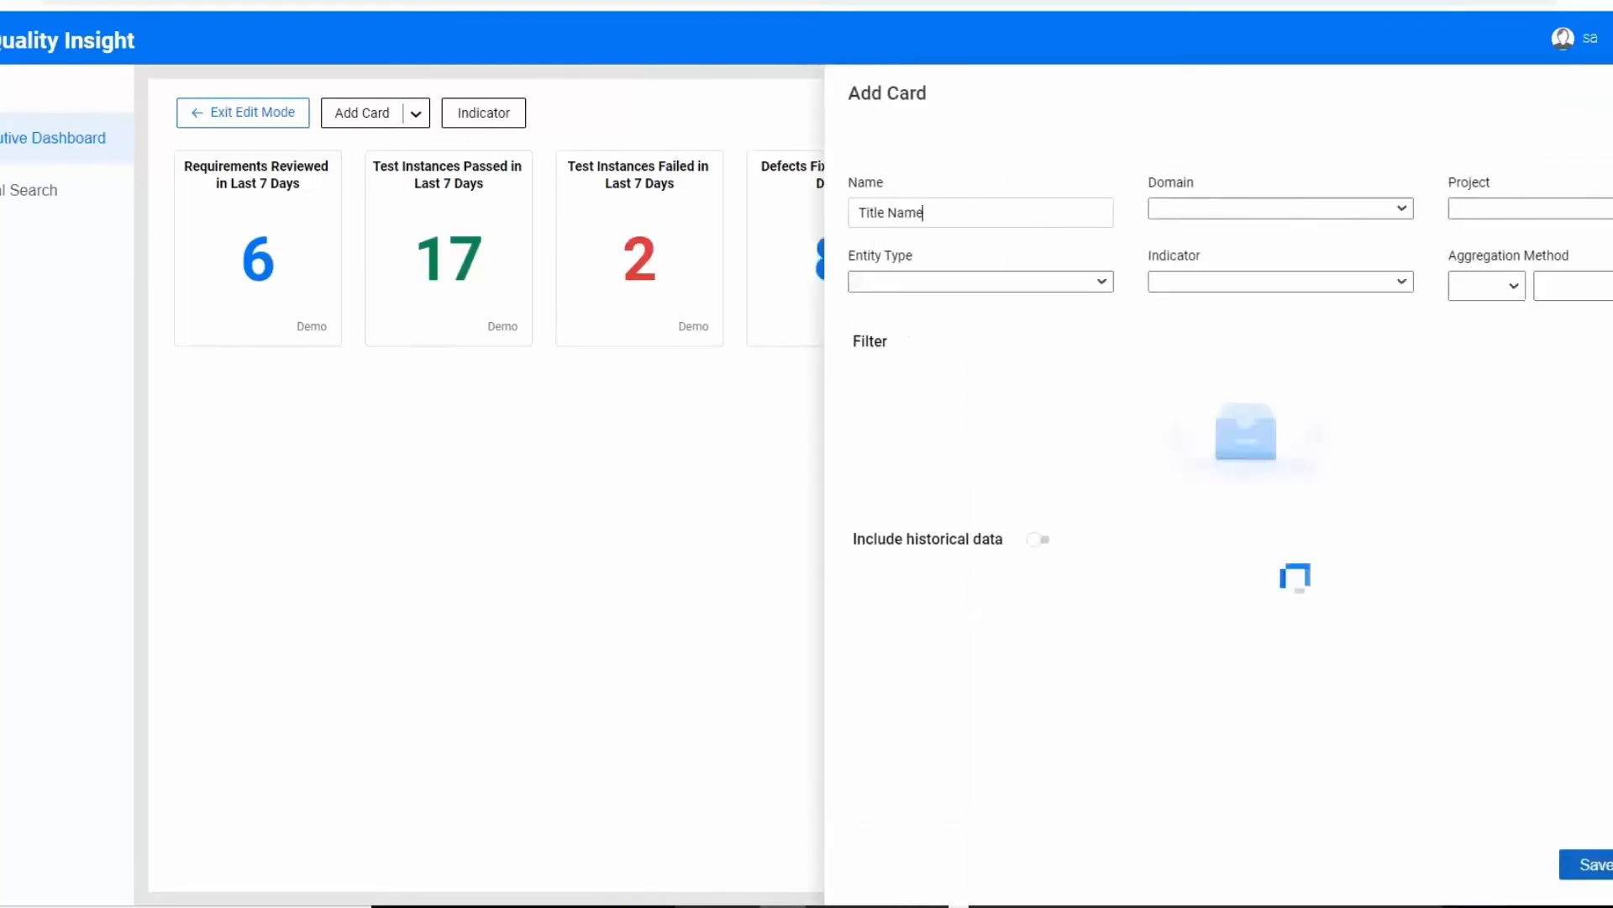
Name the new card "Tests failed in last x days" and set its historical Changed from value to No Run.
key(BackSpace)
key(BackSpace)
key(BackSpace)
key(BackSpace)
key(BackSpace)
key(BackSpace)
key(BackSpace)
key(BackSpace)
key(BackSpace)
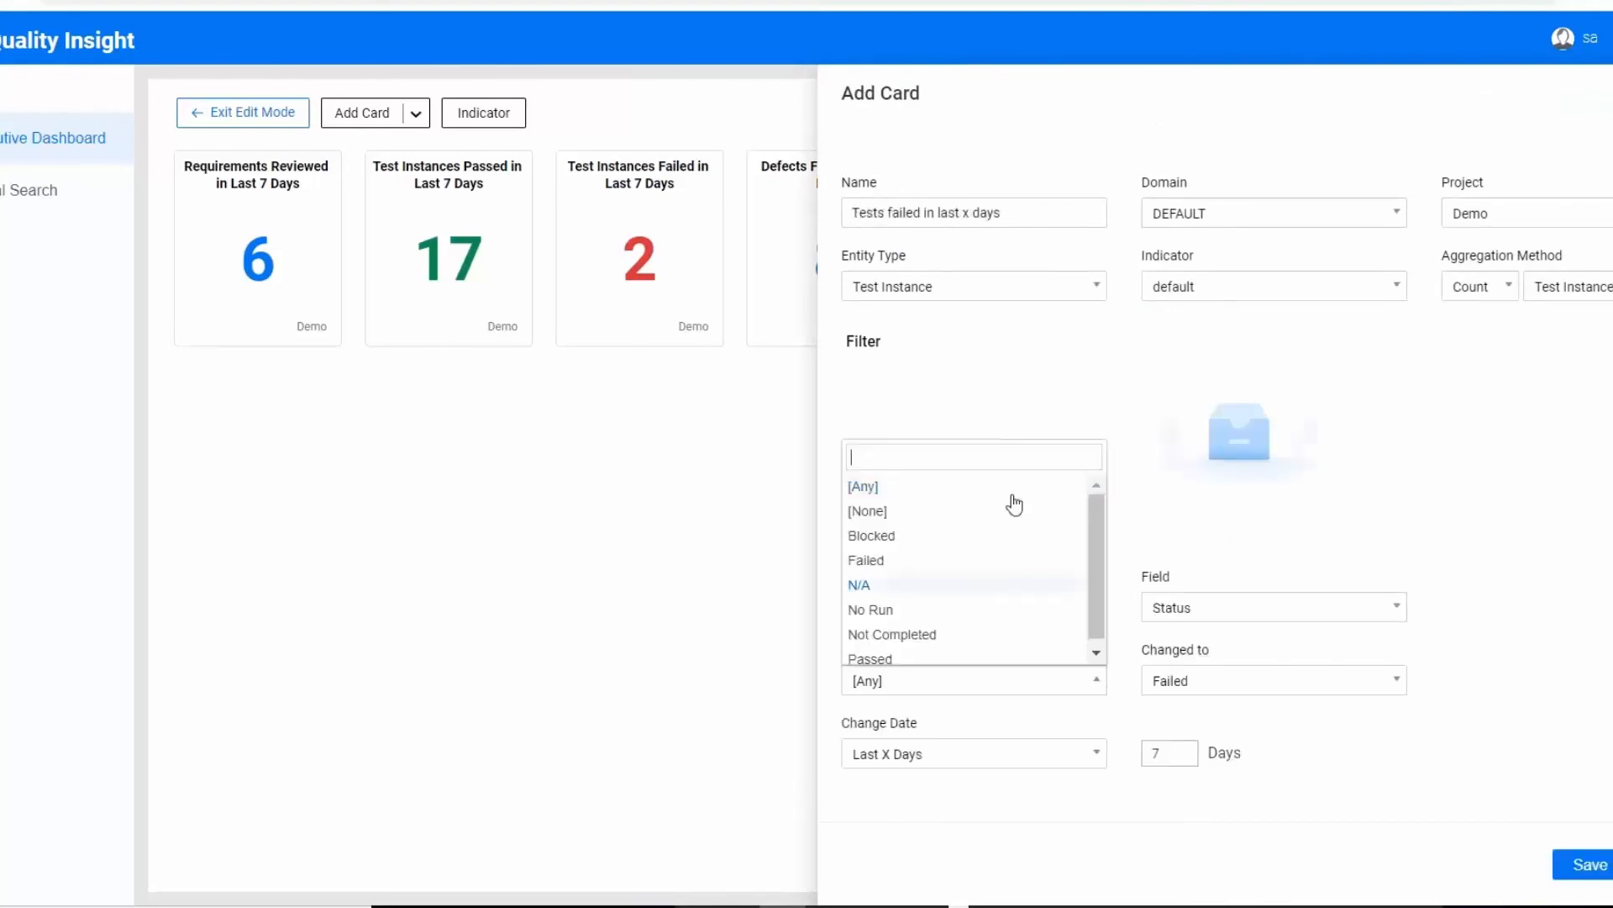
click(934, 614)
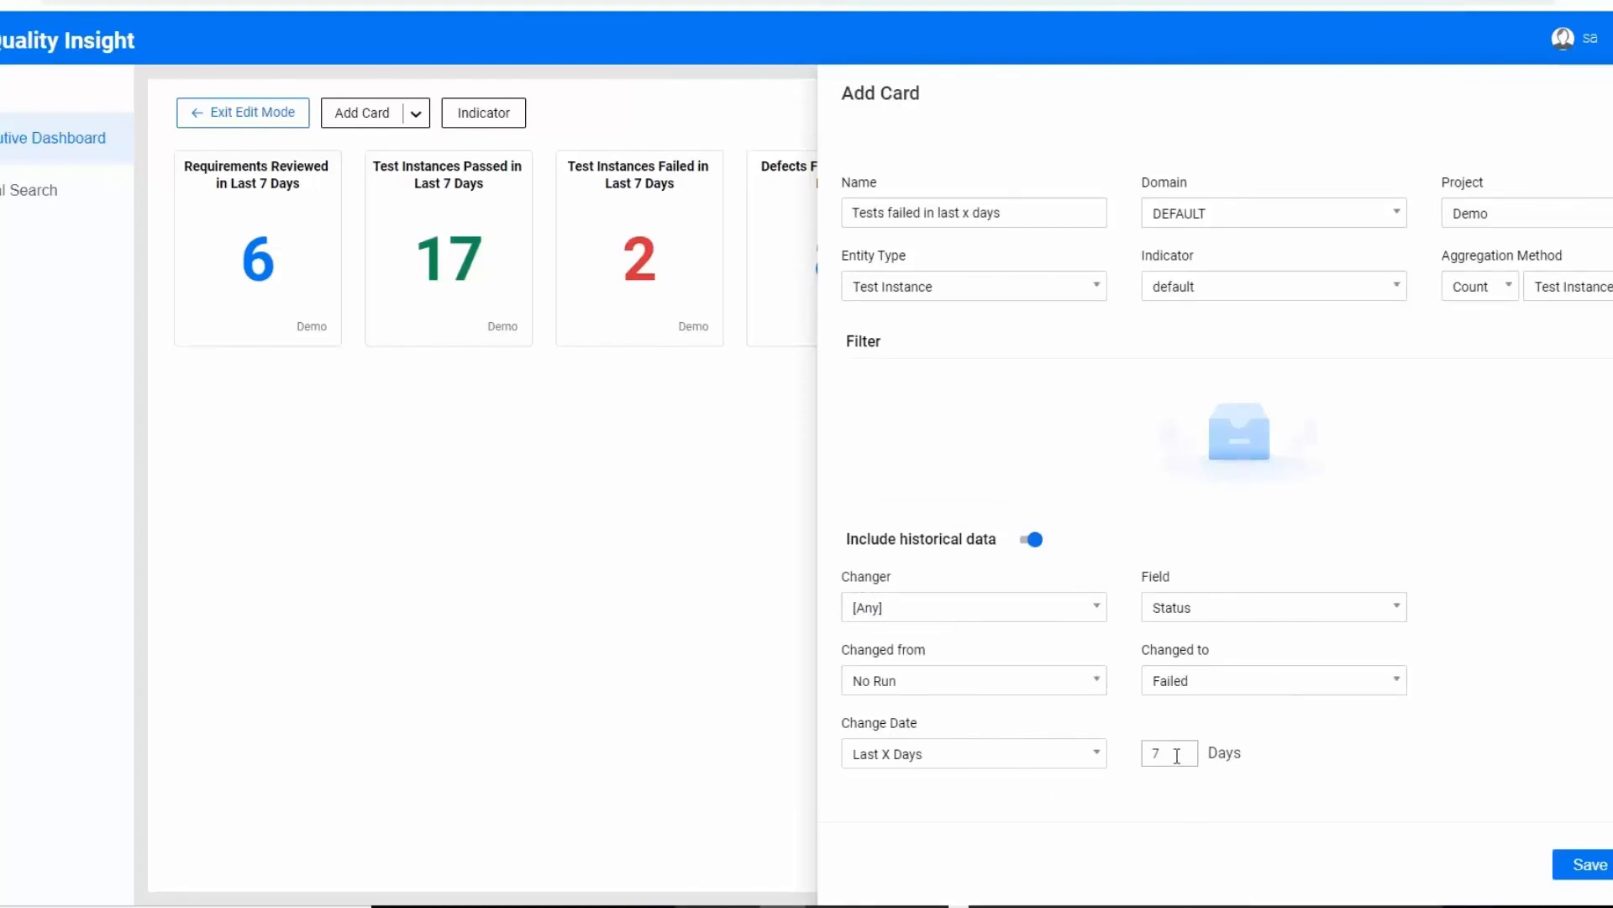
Save the failed-tests card and add percentage card "Tests failed ratio in last x days", with Tests failed as numerator and Tests executed as denominator.
click(1589, 864)
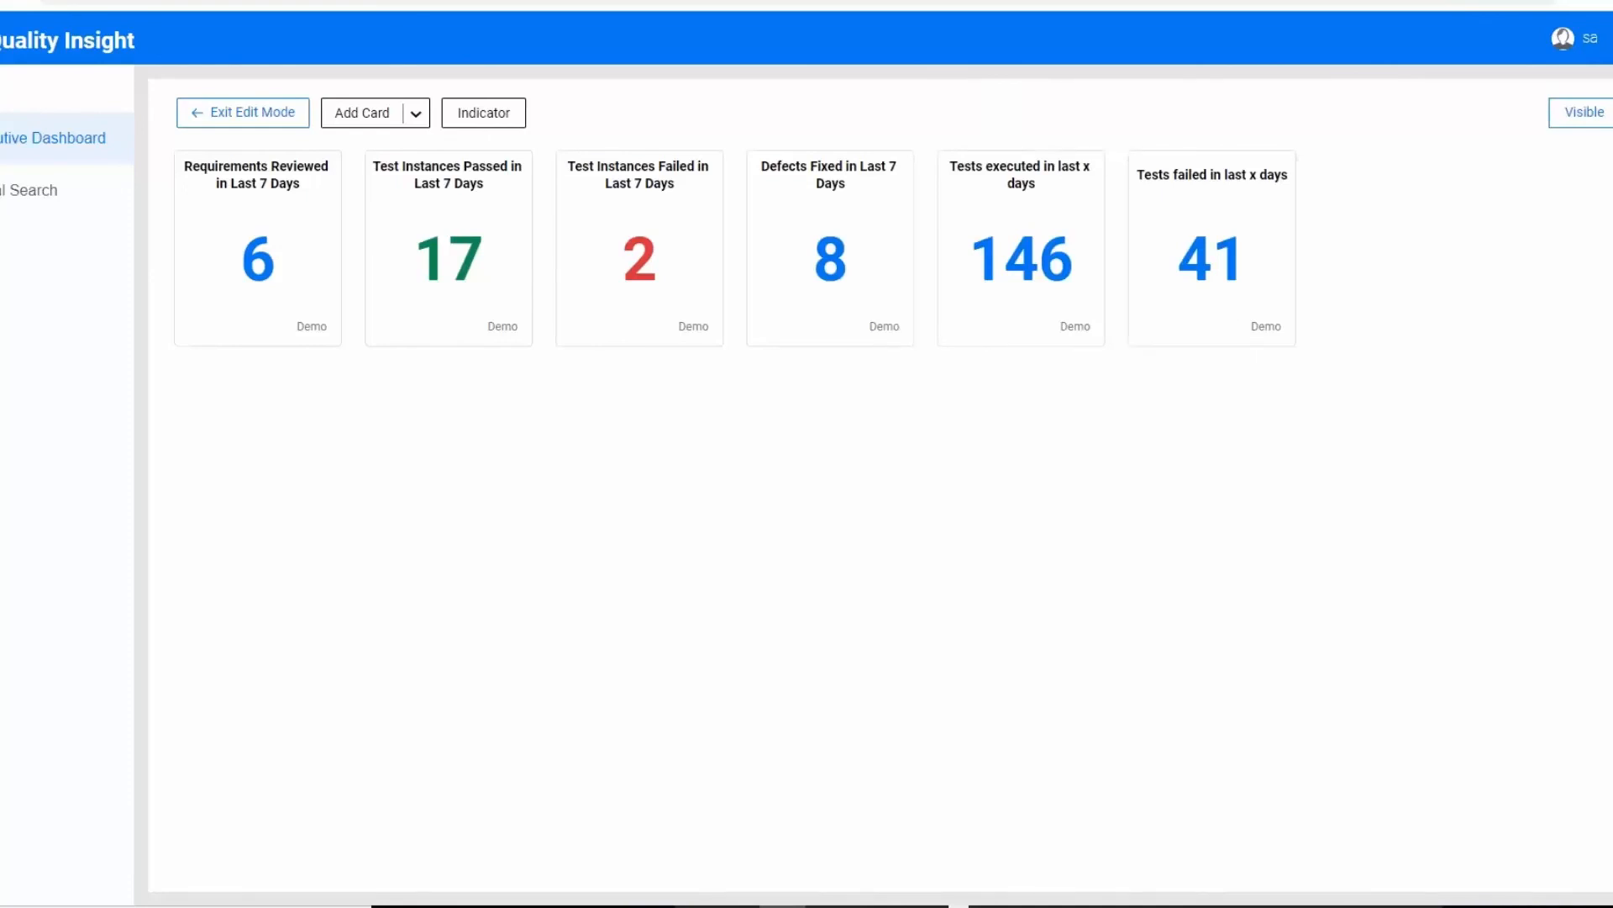
click(414, 116)
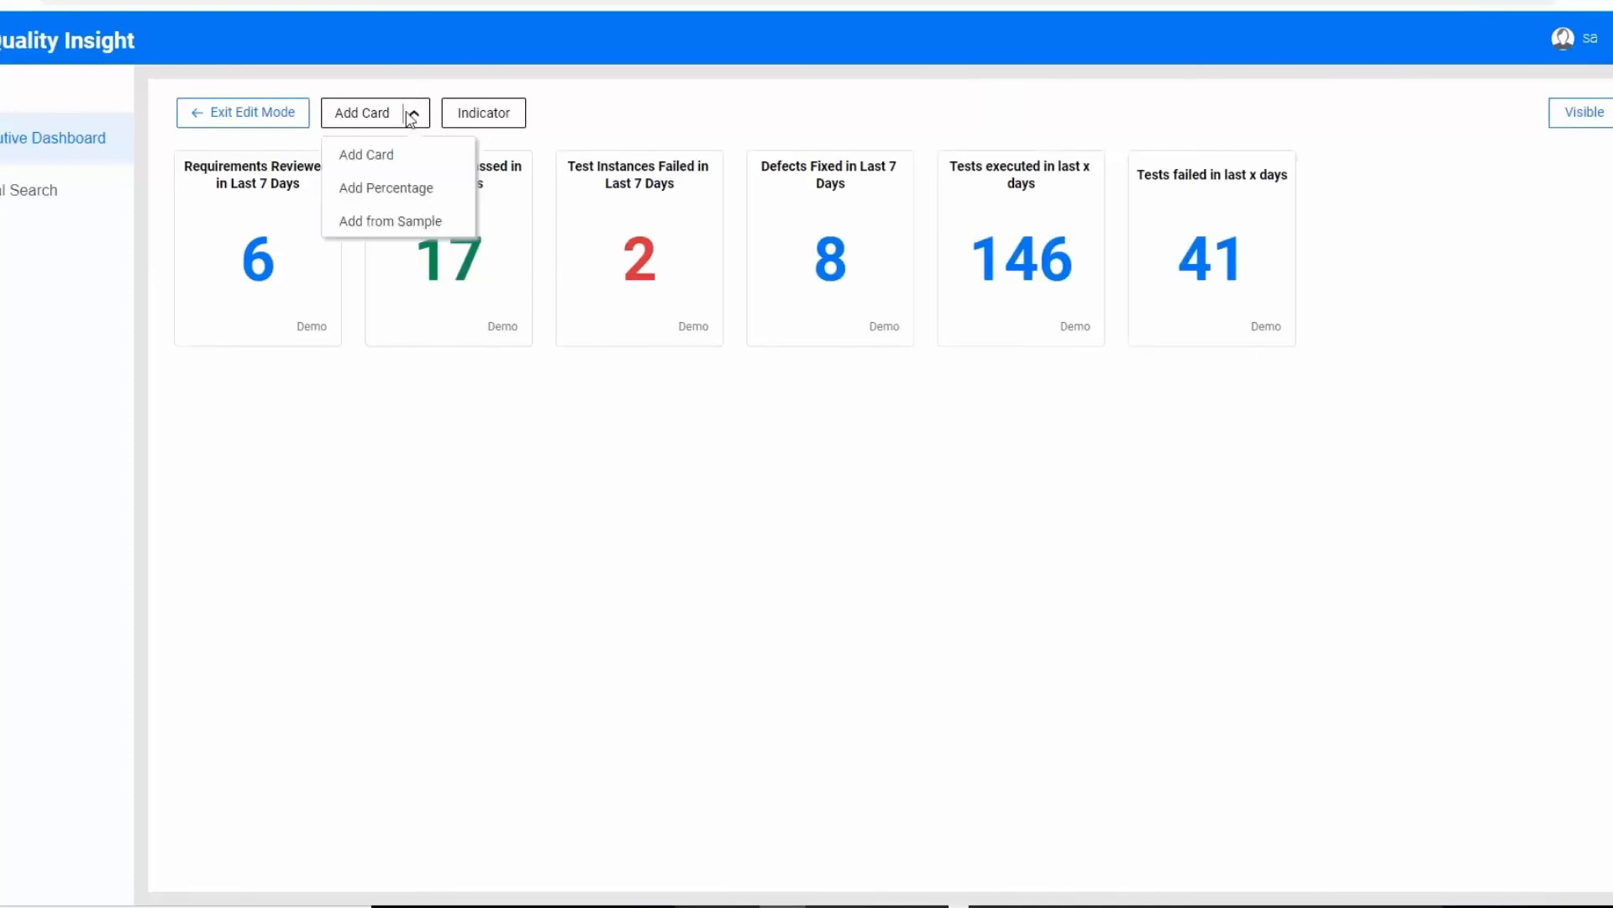
click(390, 194)
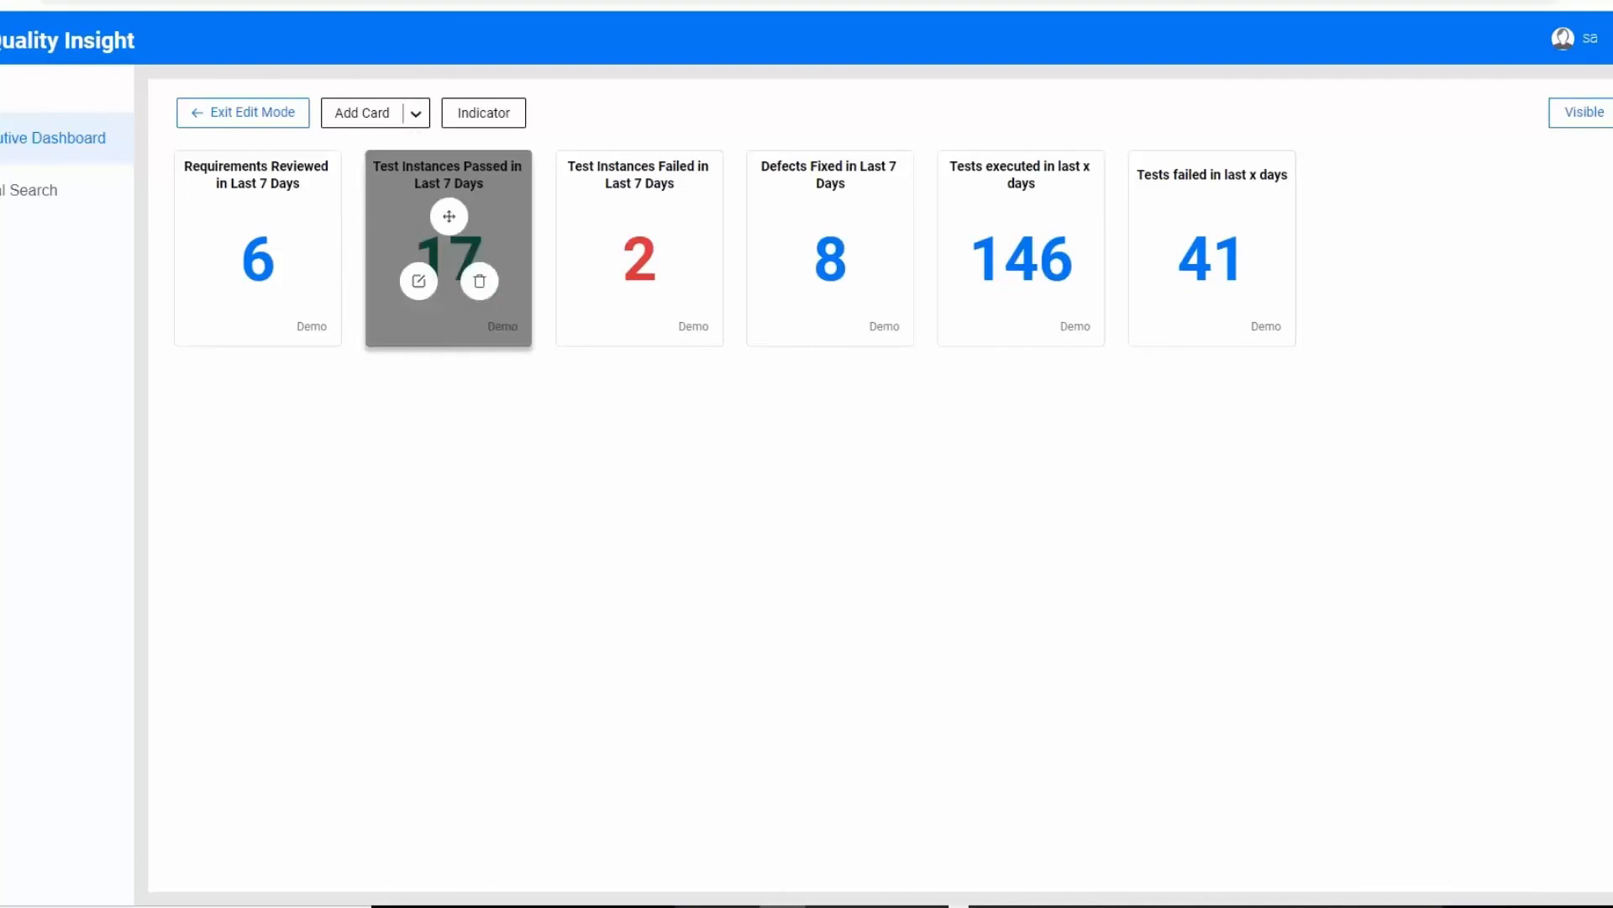
click(1152, 229)
text(Tests failed ratio in last x days)
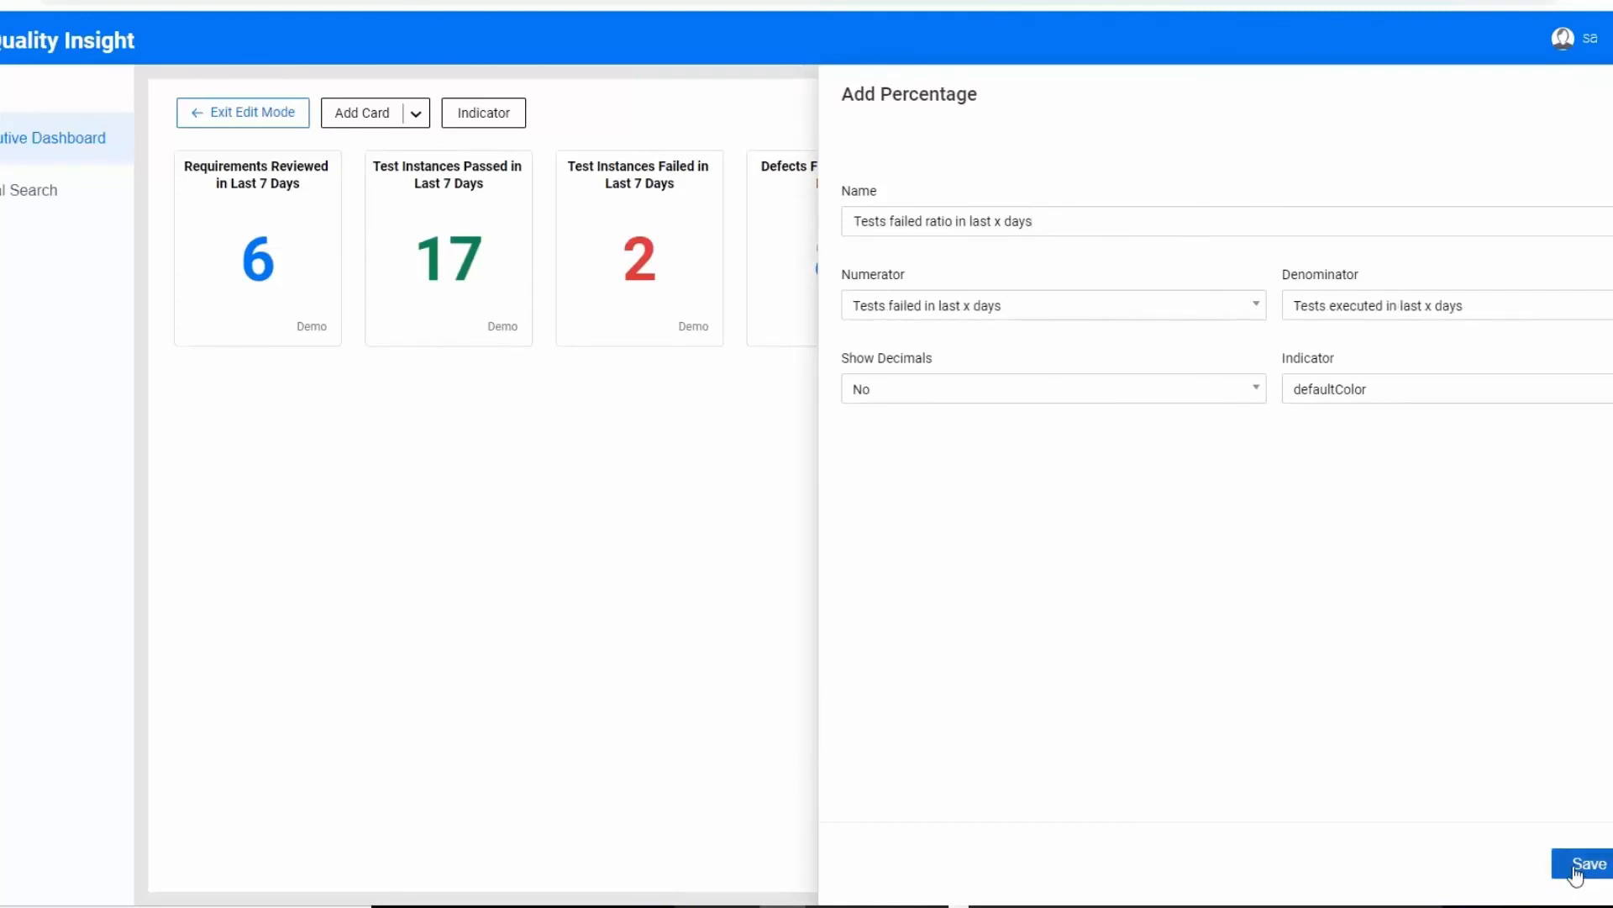
click(1576, 870)
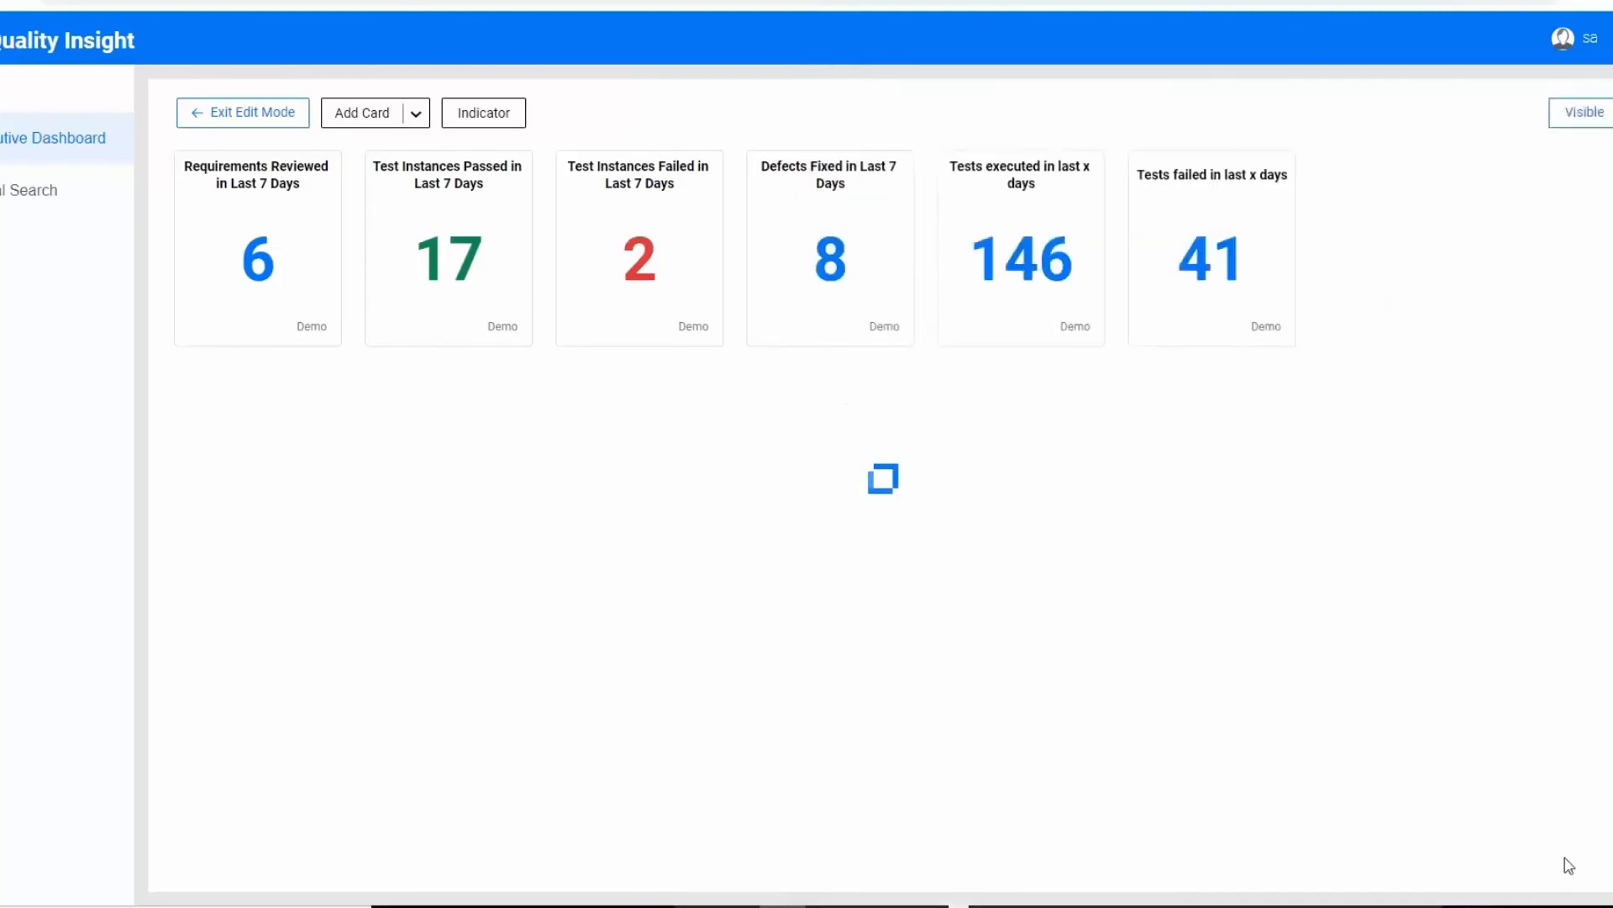
mouse_move(1025, 306)
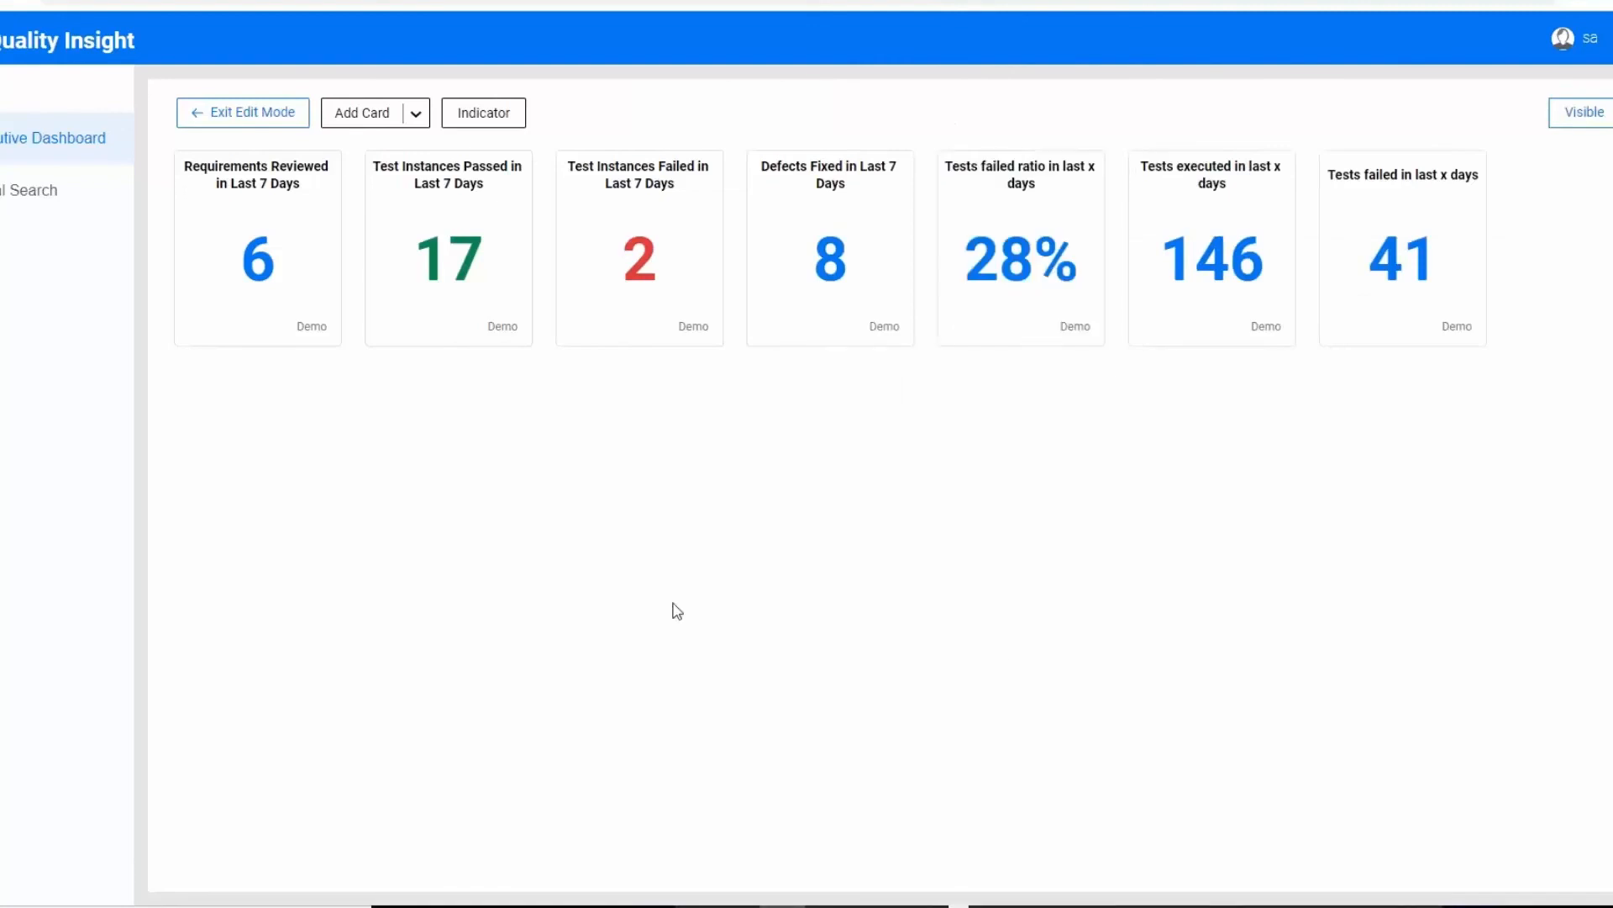
Add a card named "req created by me" from the Requirement sample "Requirements Created by Me" in the Demo project.
click(416, 114)
click(271, 225)
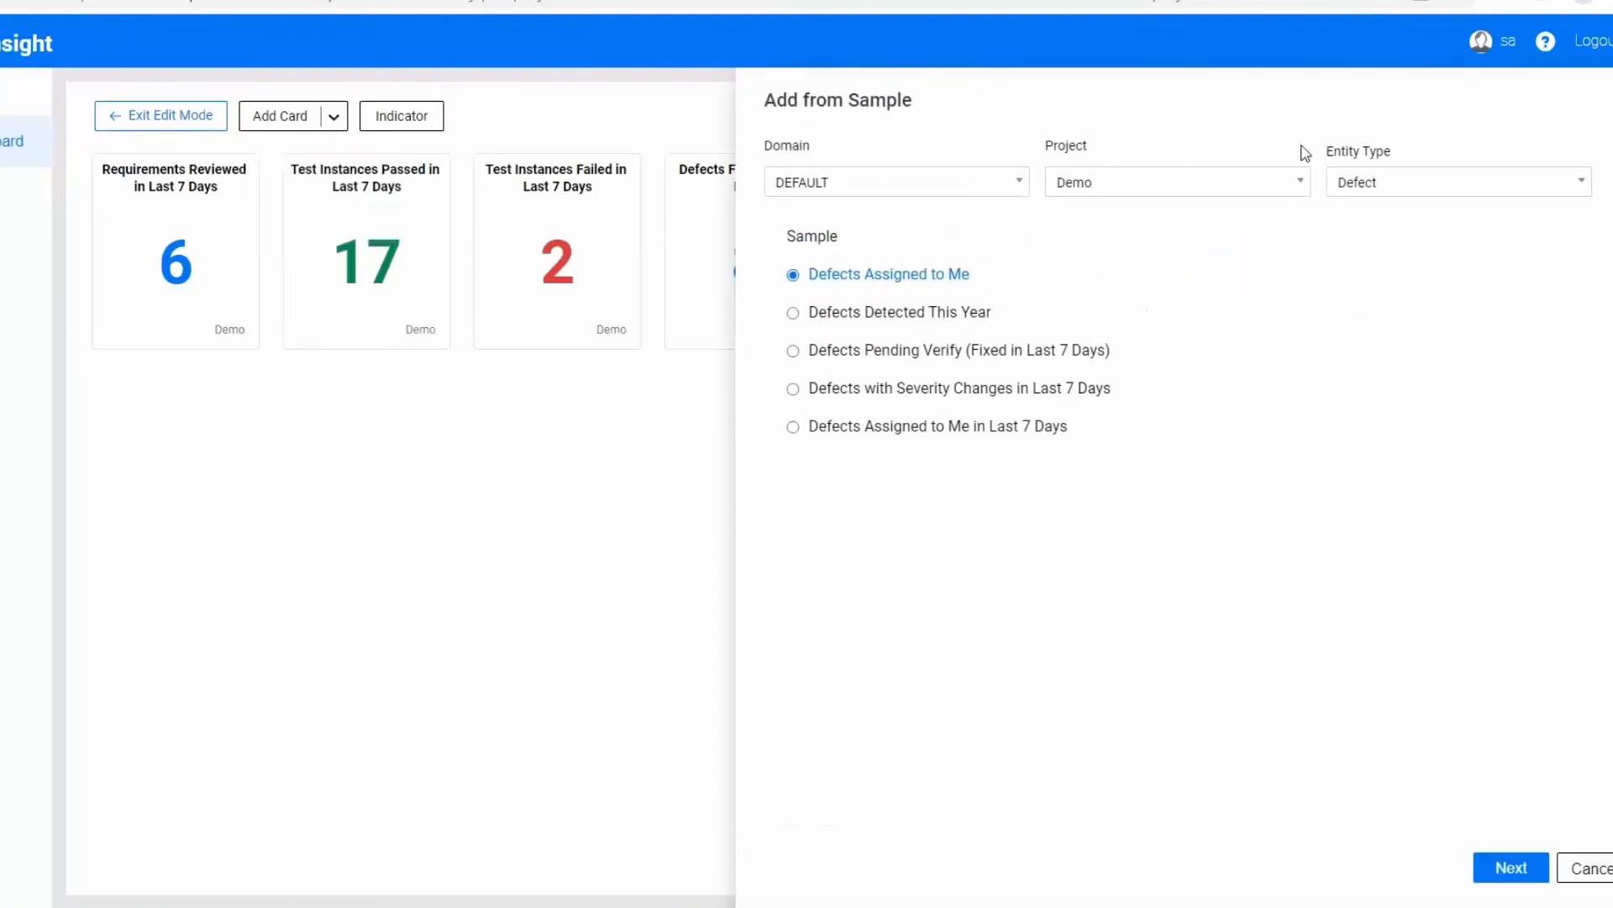
click(1588, 195)
click(1429, 269)
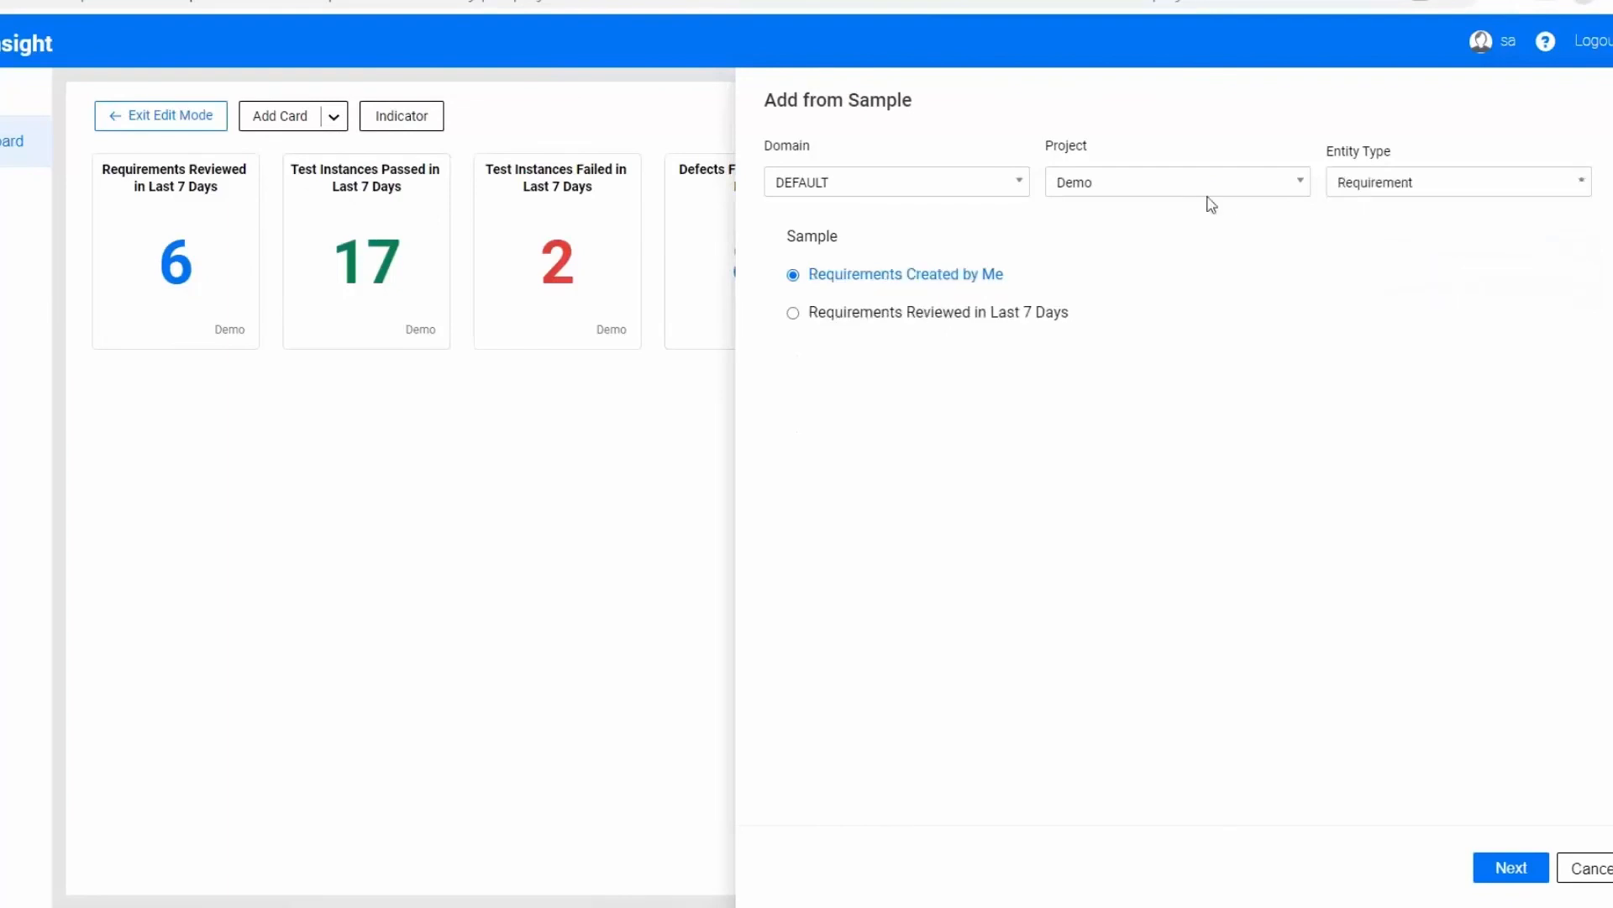
click(1521, 870)
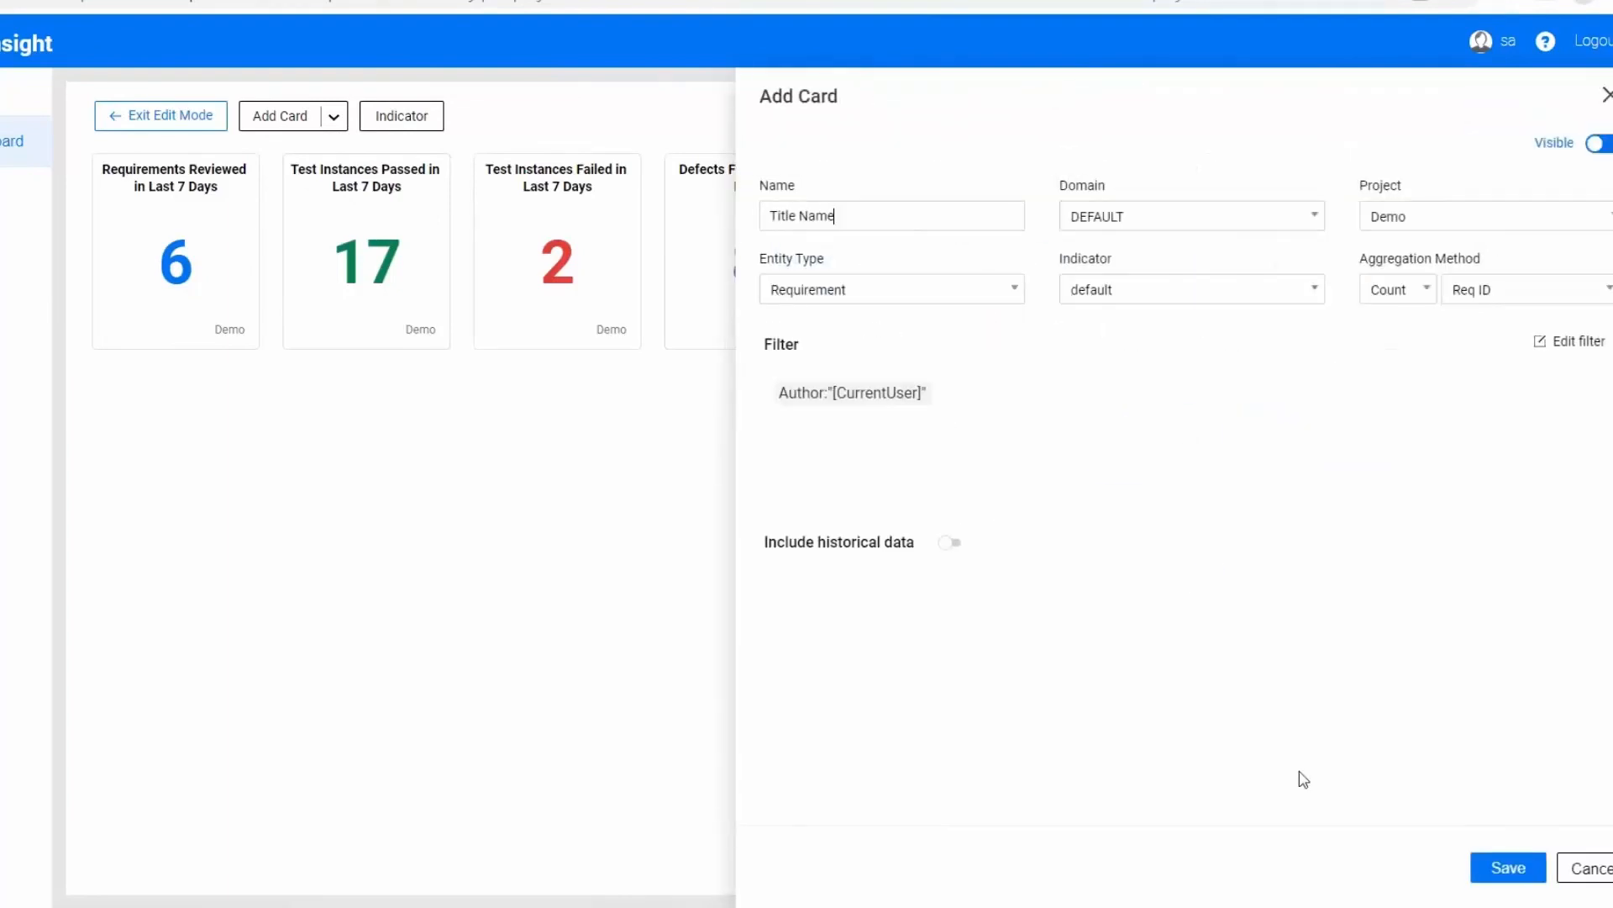
click(907, 217)
text(req created by me)
click(1504, 865)
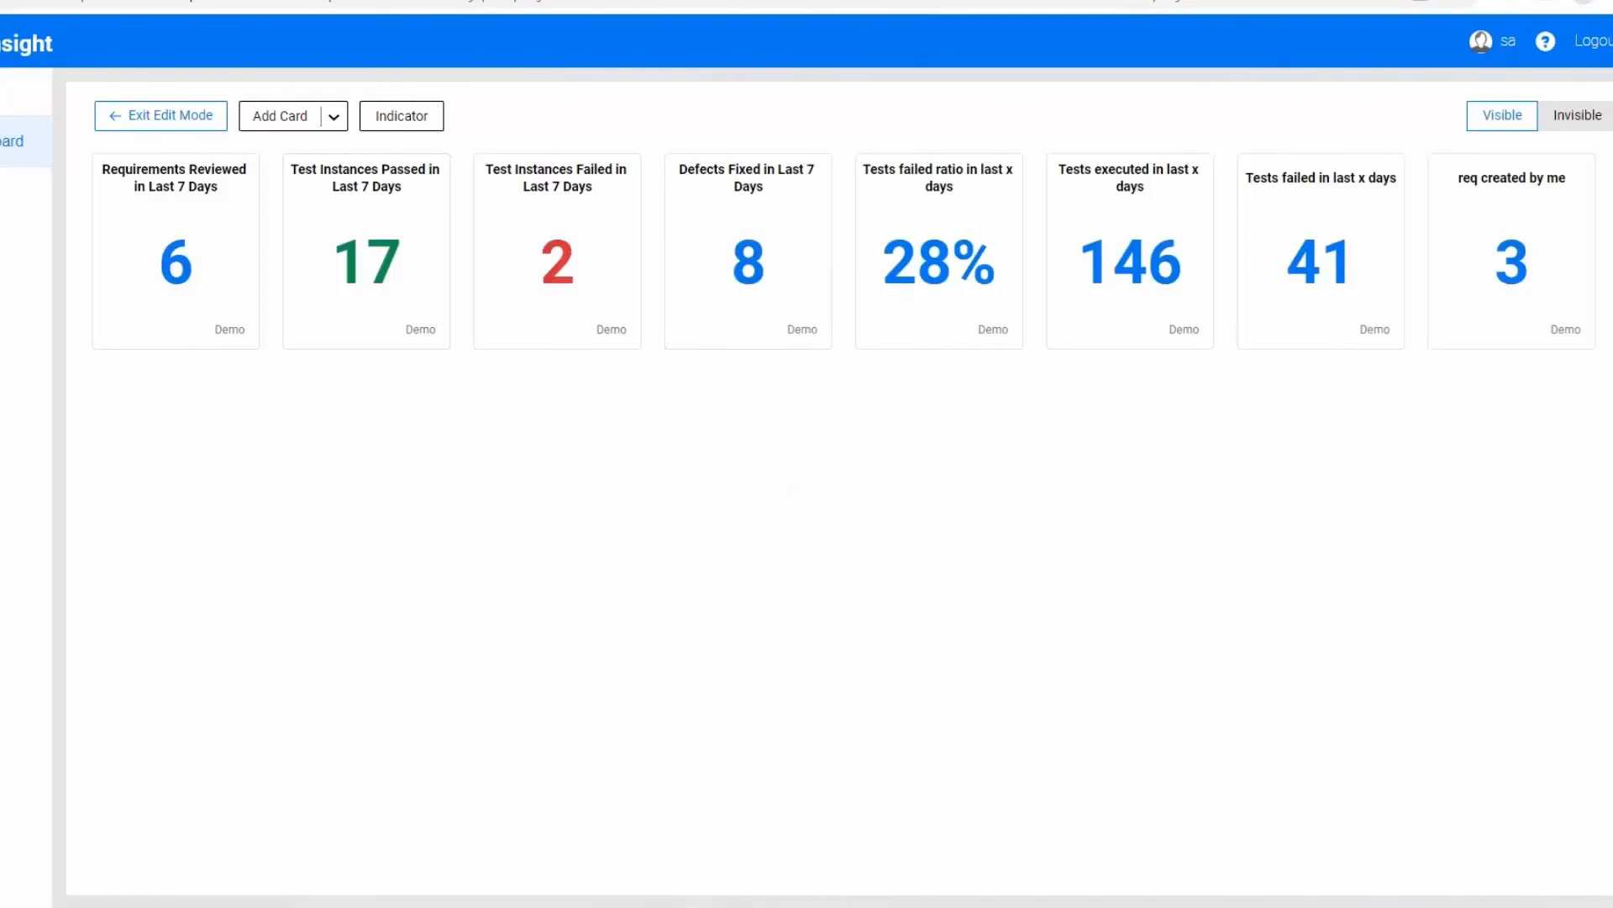
Leave the dashboard's edit mode and open the test instances behind the "Tests failed in last x days" card.
click(151, 118)
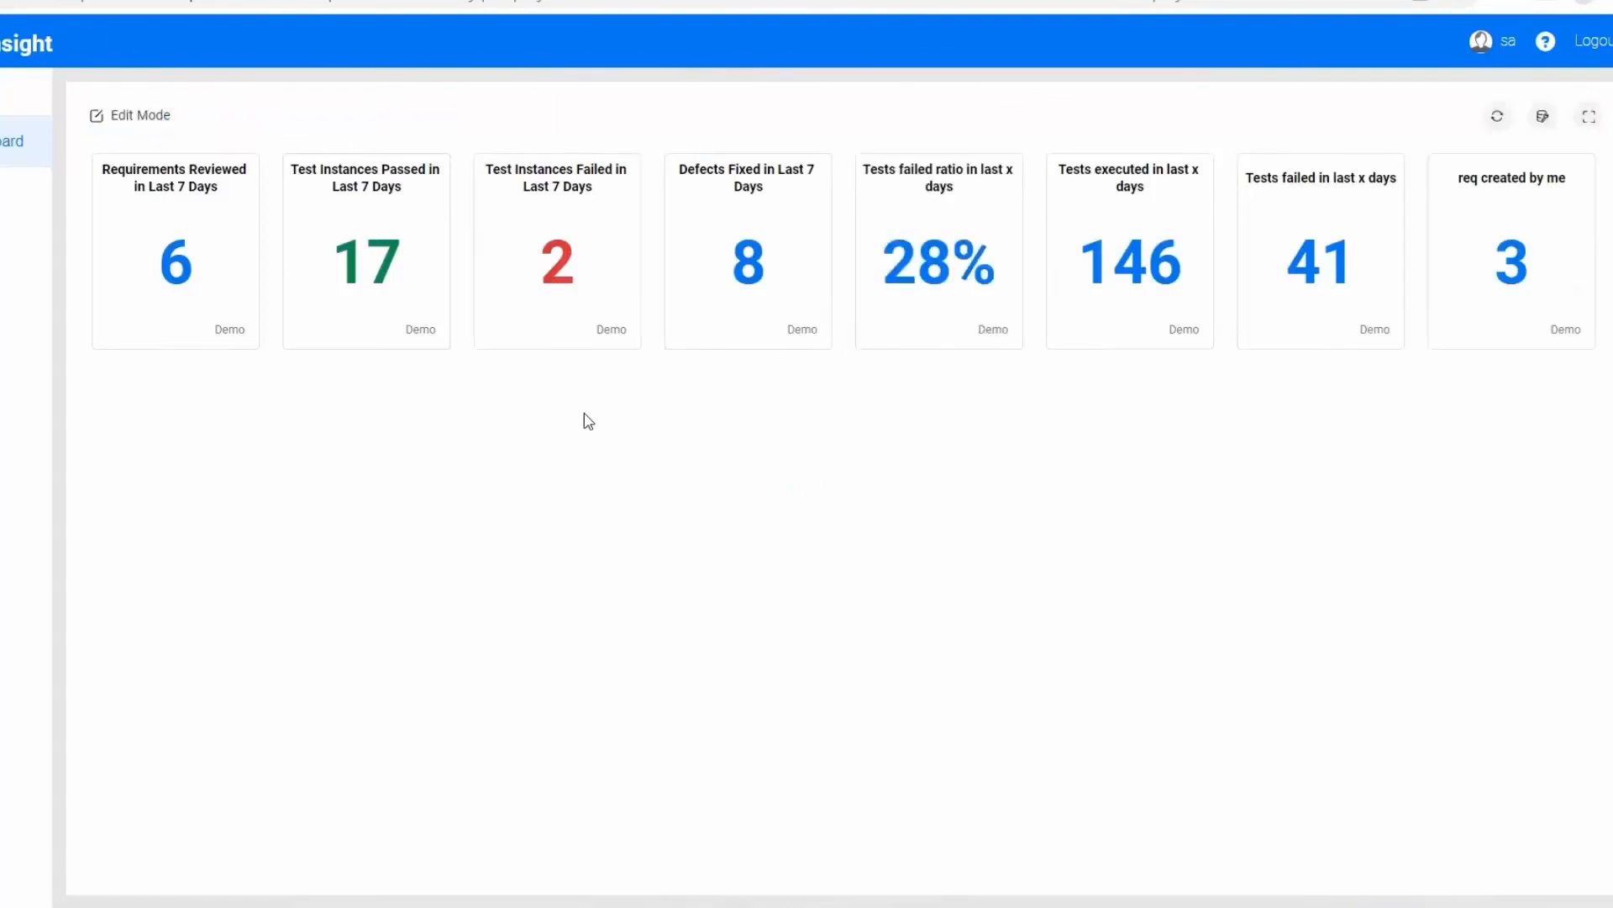
click(1346, 270)
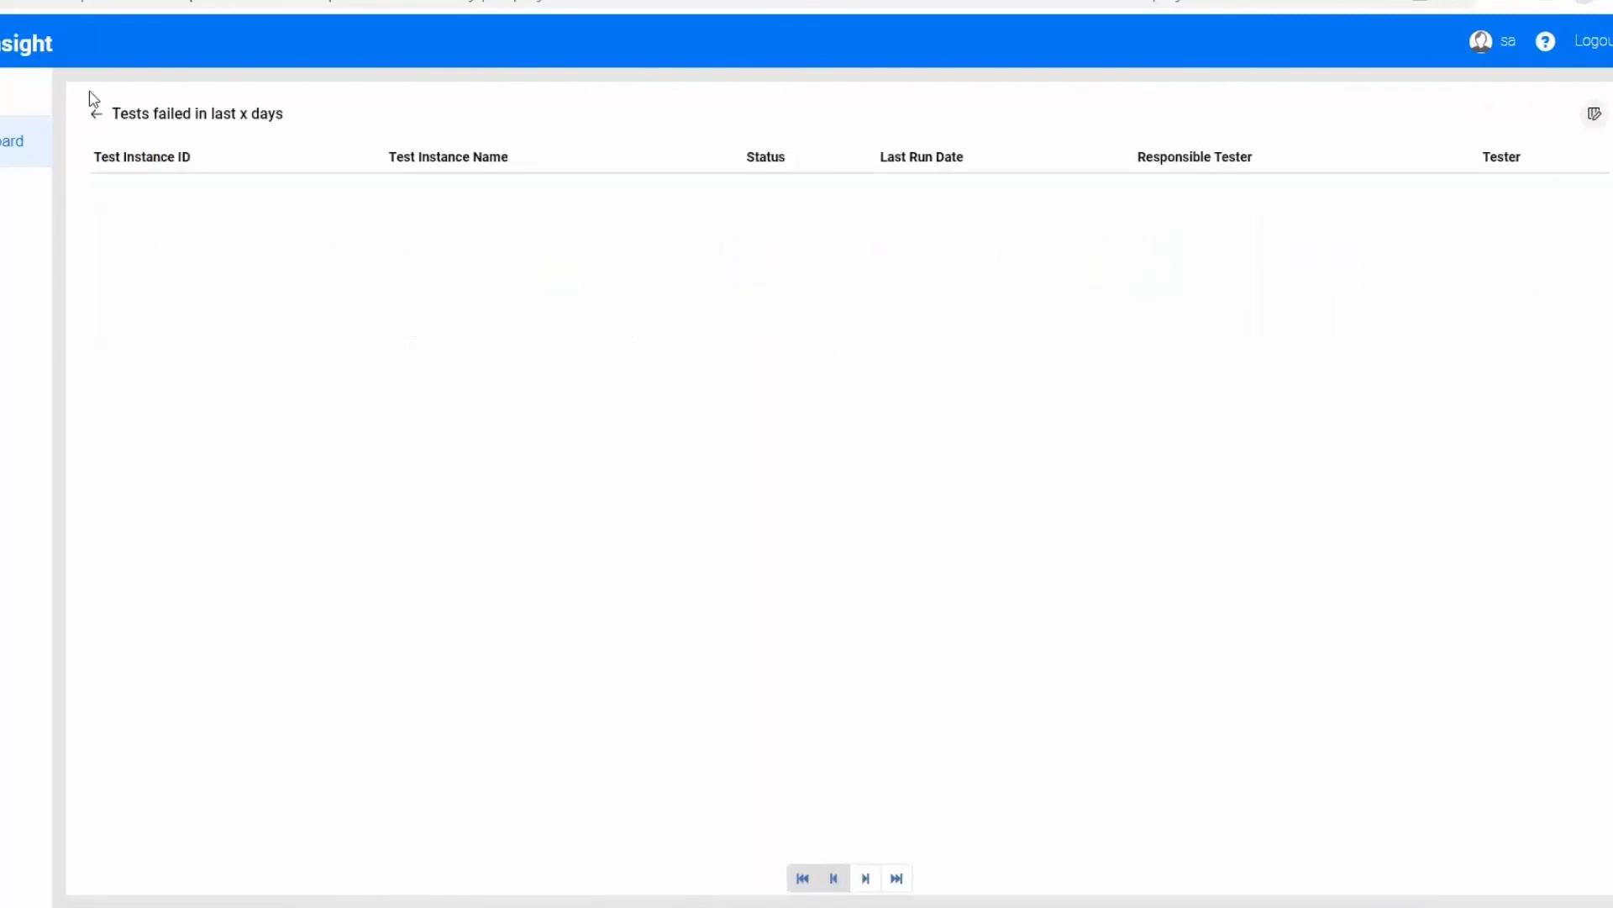